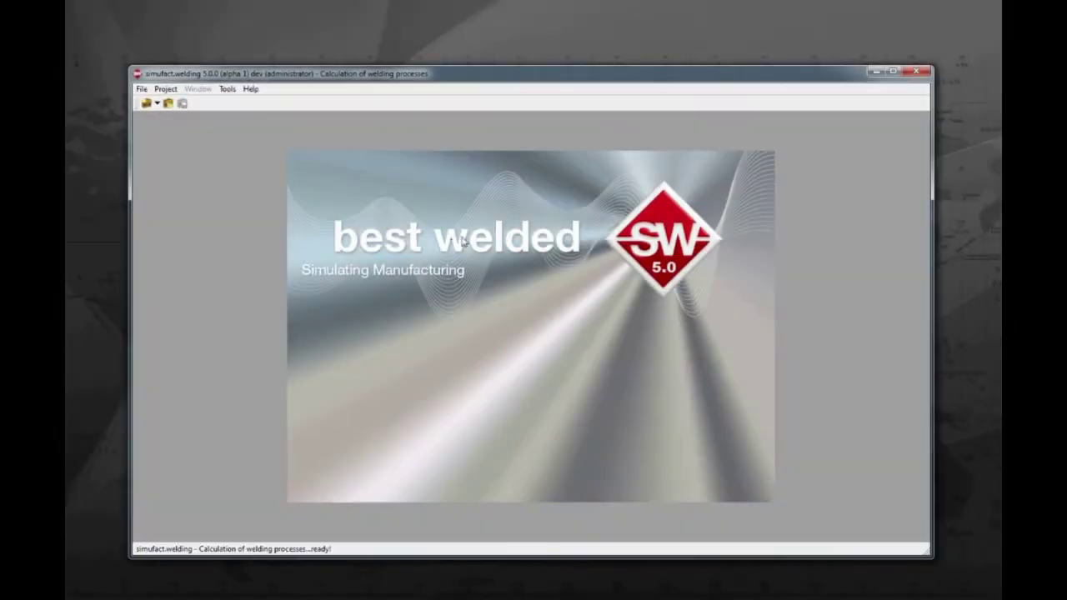
# Create a new project named LASER-tutorial in the E:\Simufact.Tutorials folder.
pyautogui.click(167, 89)
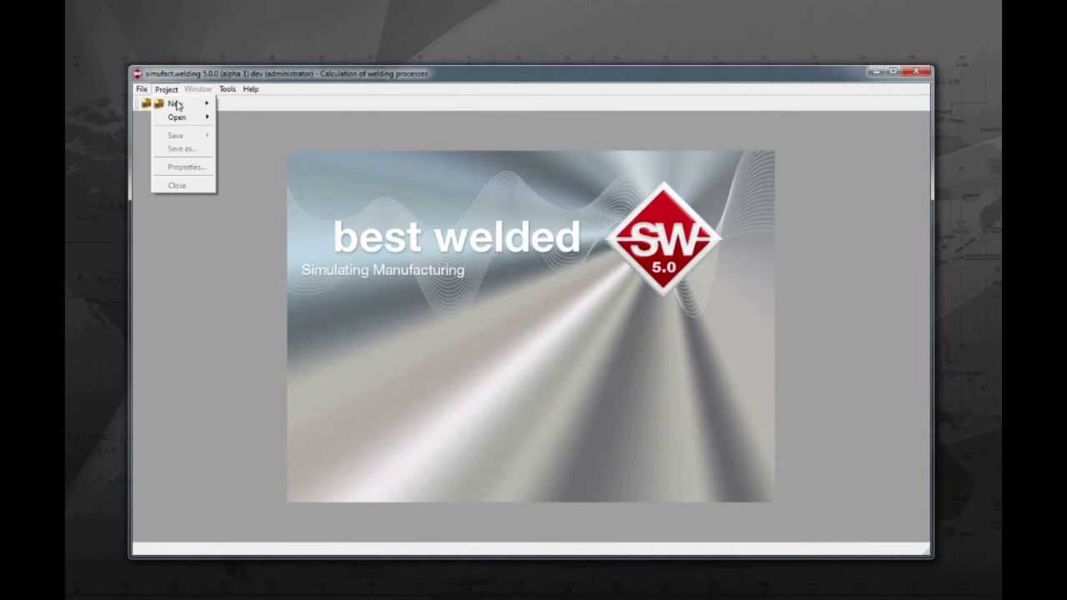
pyautogui.moveTo(179, 103)
pyautogui.click(250, 106)
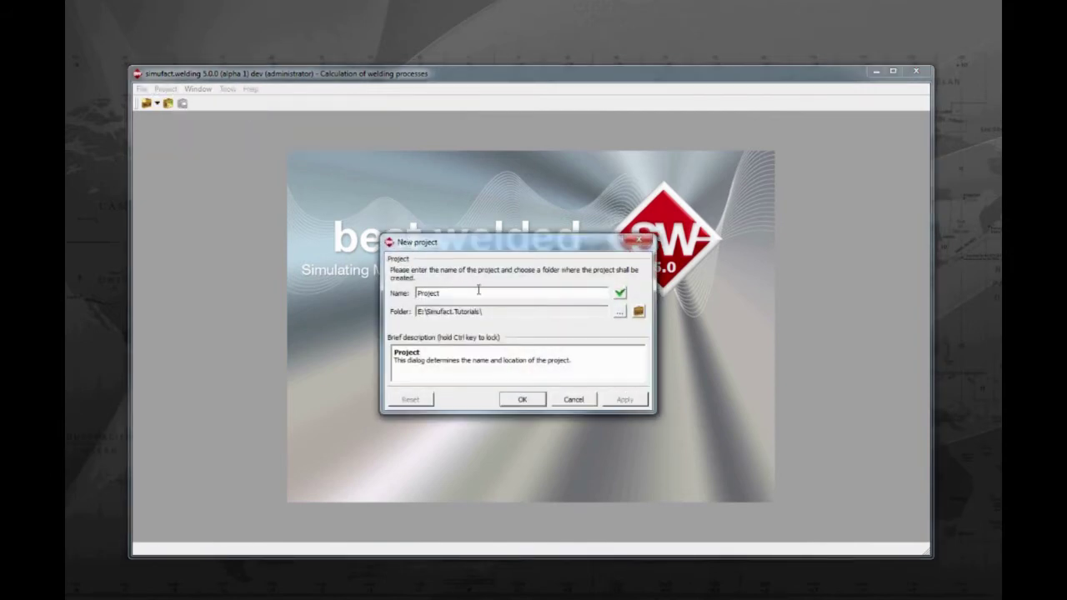
pyautogui.write('LASER-tutorial')
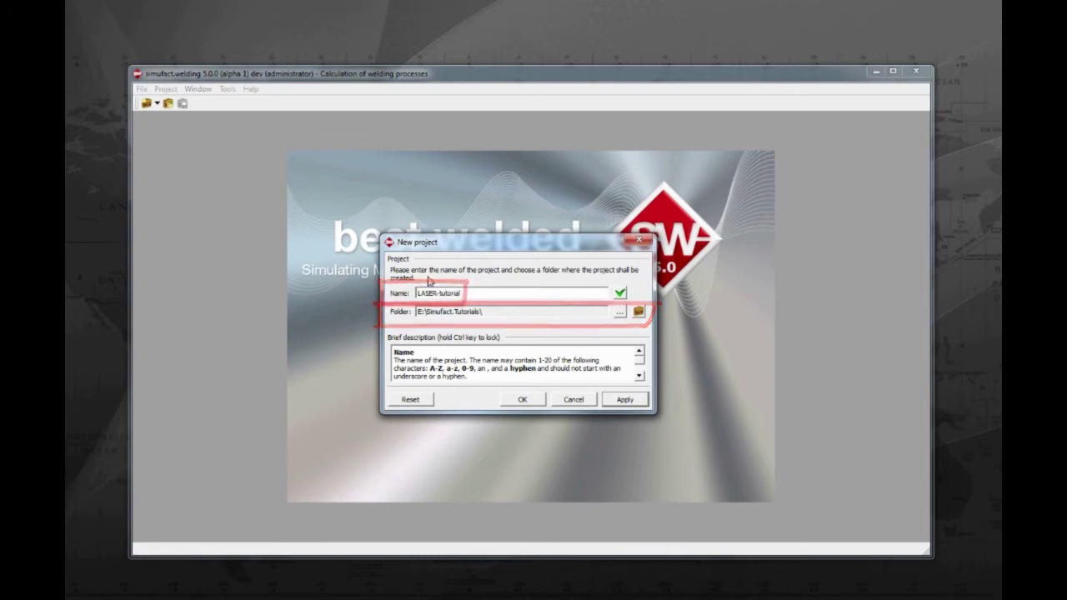
pyautogui.click(522, 399)
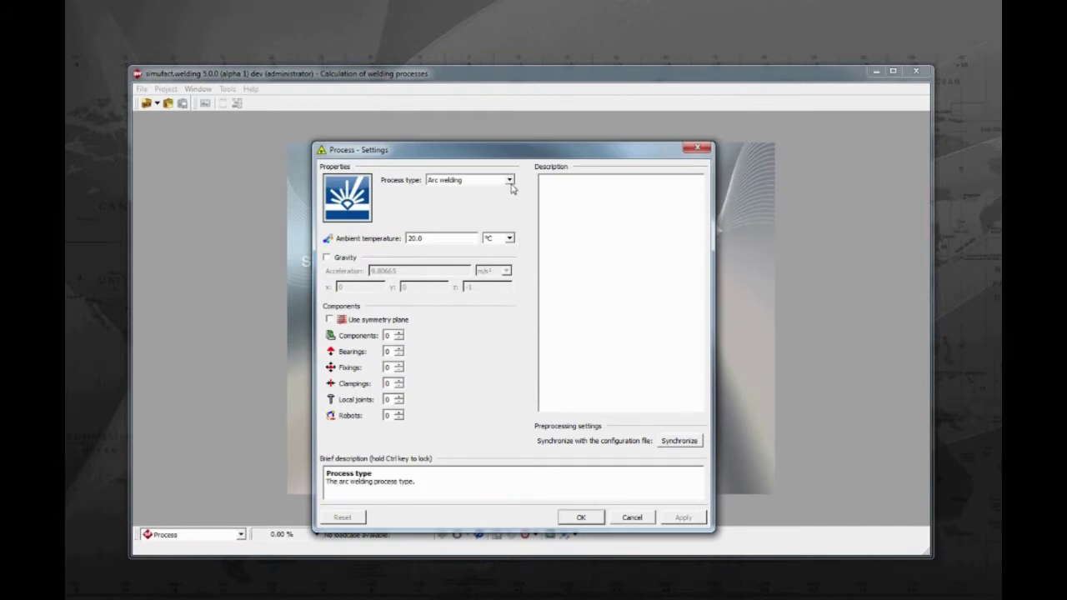
# Set Beam welding with description 'Laser welding tutorial', 2 components, 2 bearings, 2 clampings, 1 robot.
pyautogui.click(509, 180)
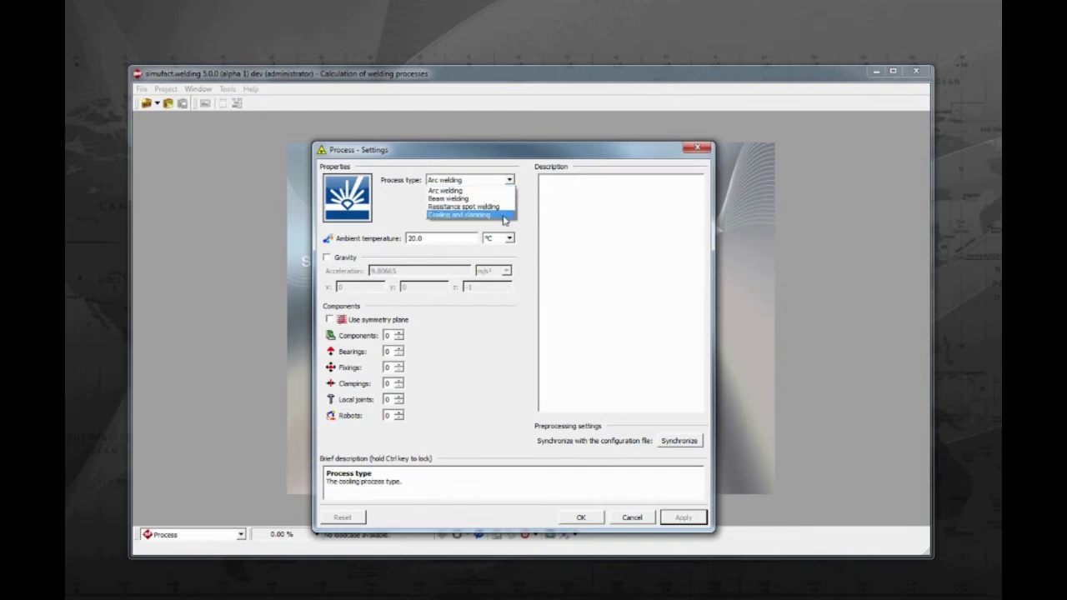
pyautogui.click(504, 200)
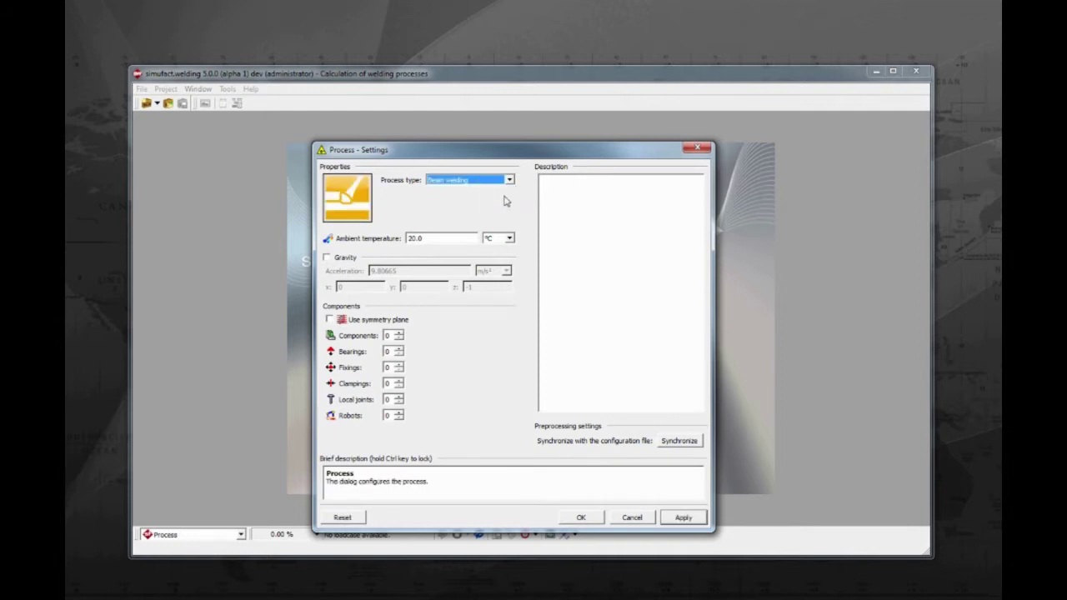
pyautogui.write('Lase')
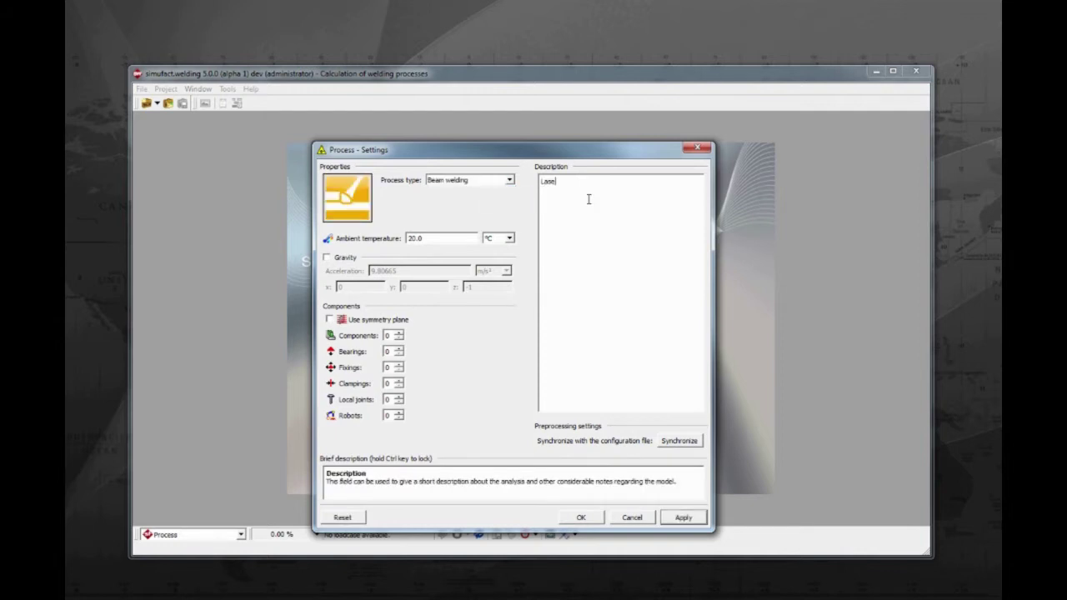
pyautogui.write('r welding tutorial')
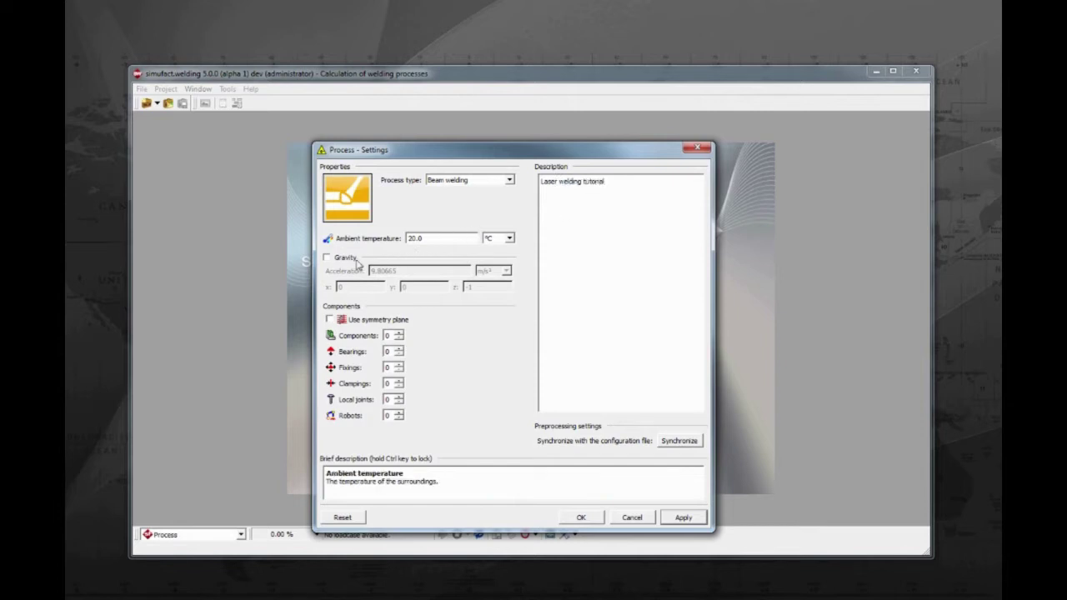
pyautogui.click(398, 332)
pyautogui.click(399, 332)
pyautogui.click(399, 353)
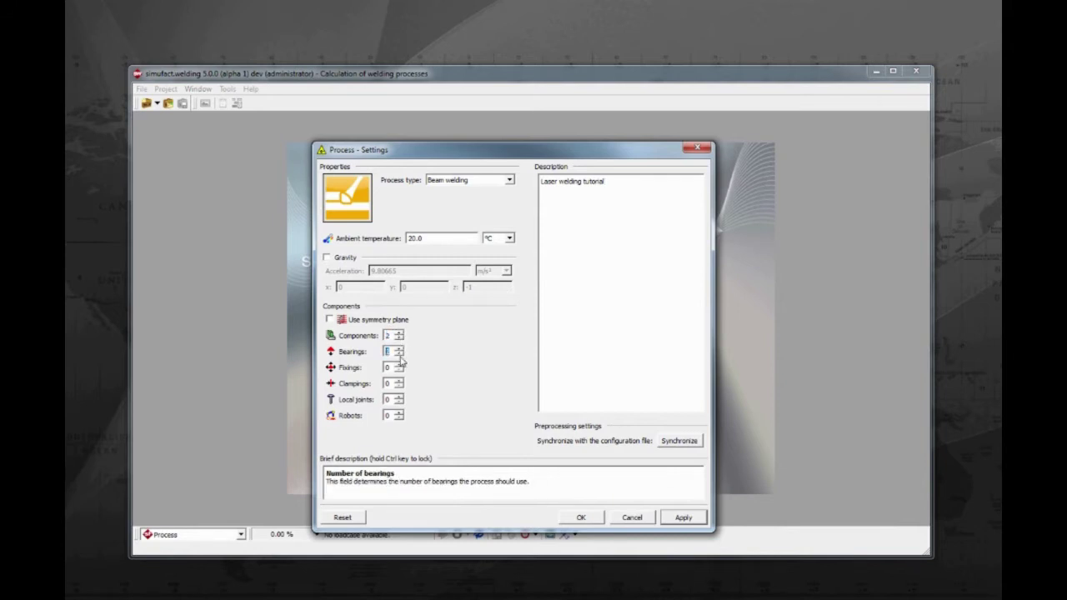
pyautogui.click(400, 382)
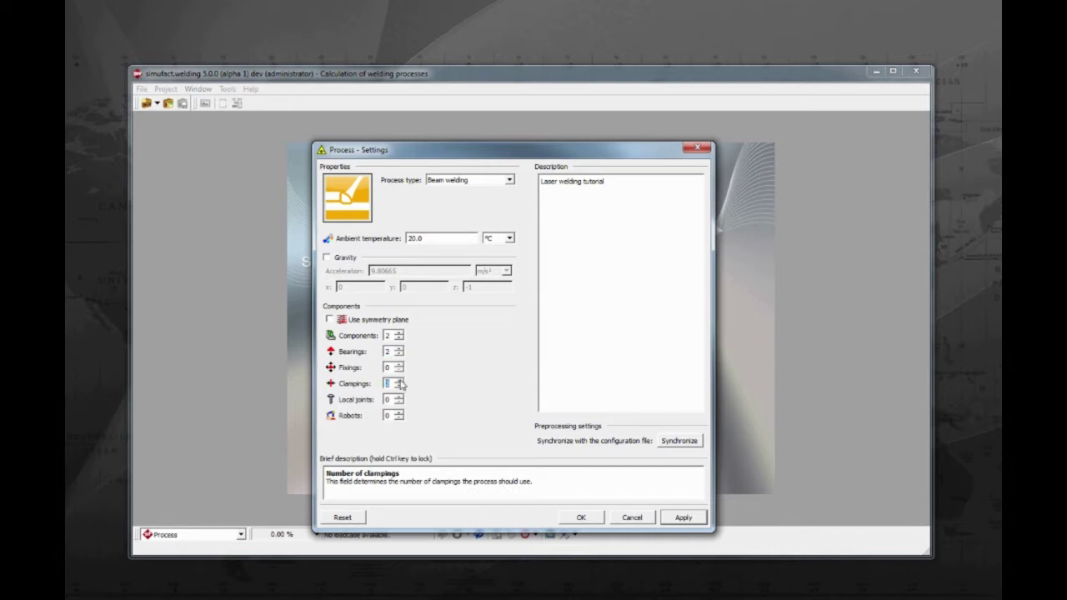
pyautogui.click(400, 412)
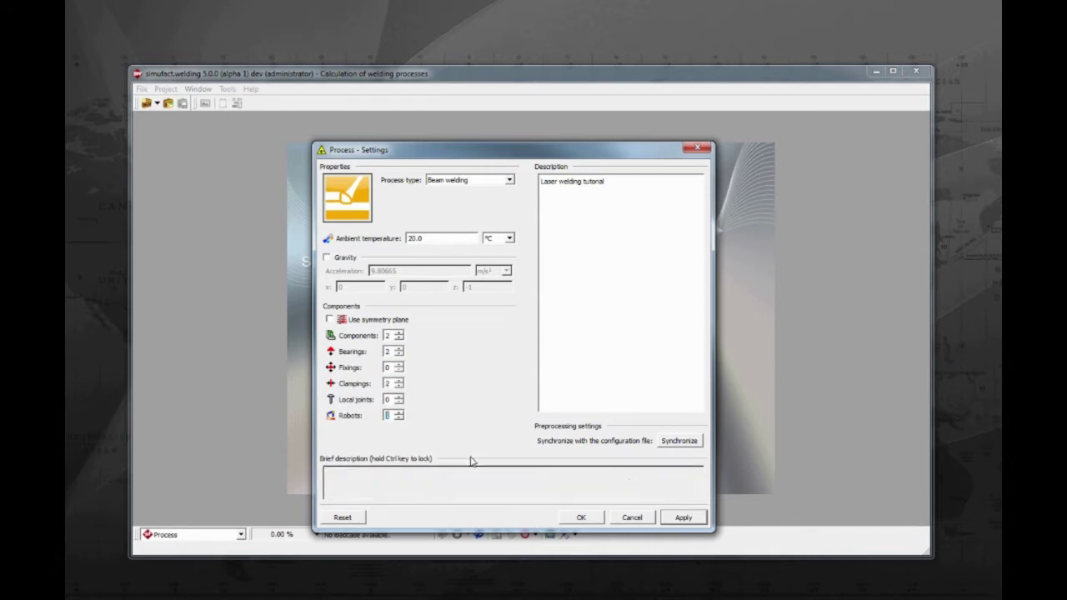
pyautogui.click(583, 520)
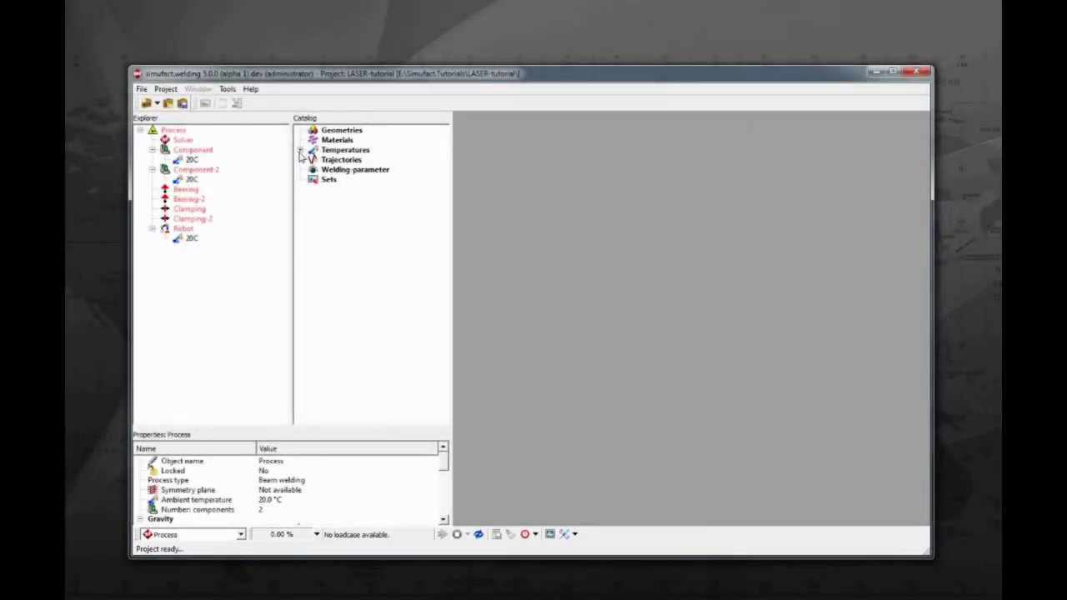
# Expand Temperatures in the Catalog tree to show the 20C entry.
pyautogui.click(300, 150)
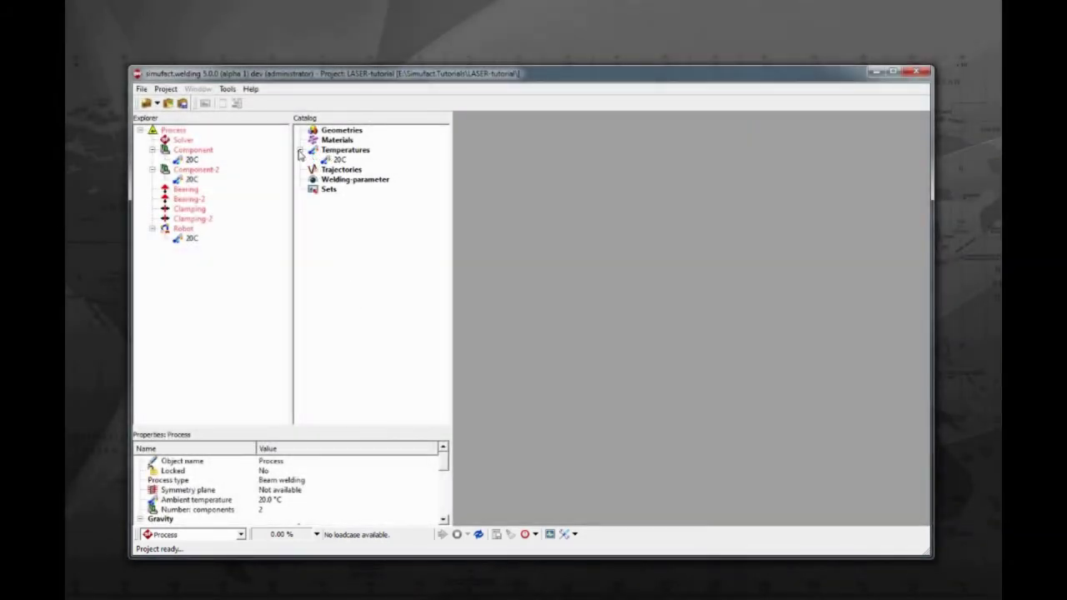
# Import the UpperPlate and LowerPlate .mesh files, using Meter units for all geometries.
pyautogui.rightClick(359, 134)
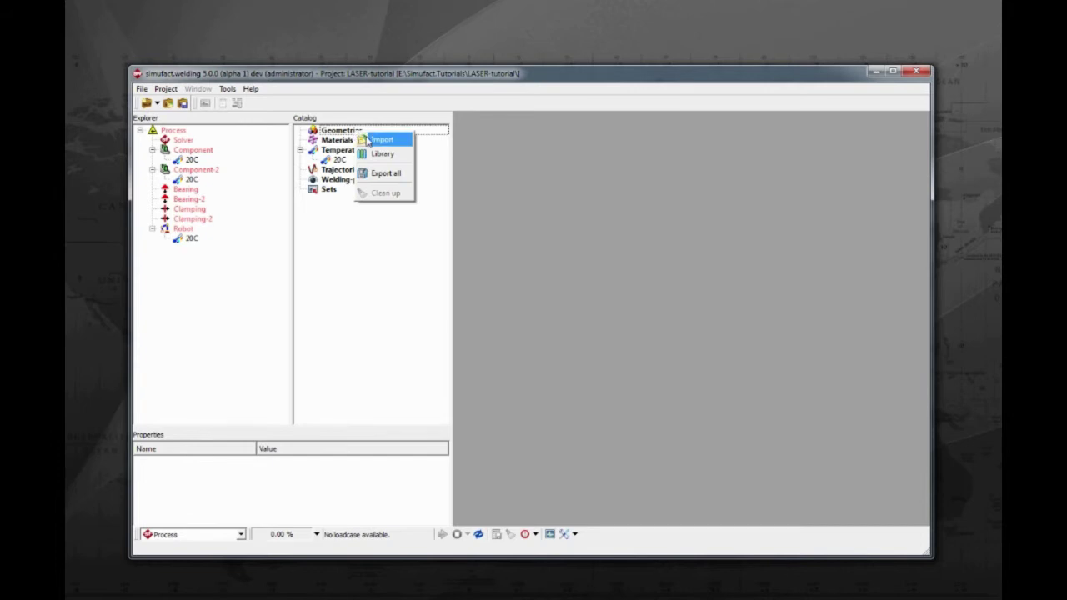
pyautogui.click(379, 139)
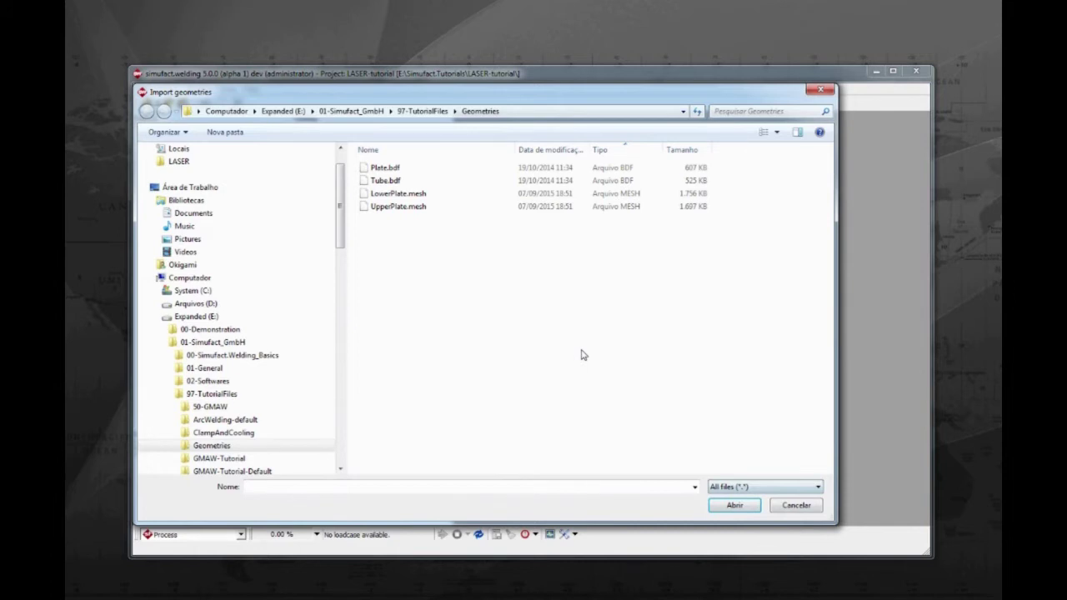
pyautogui.moveTo(463, 235); pyautogui.dragTo(418, 191)
pyautogui.click(749, 508)
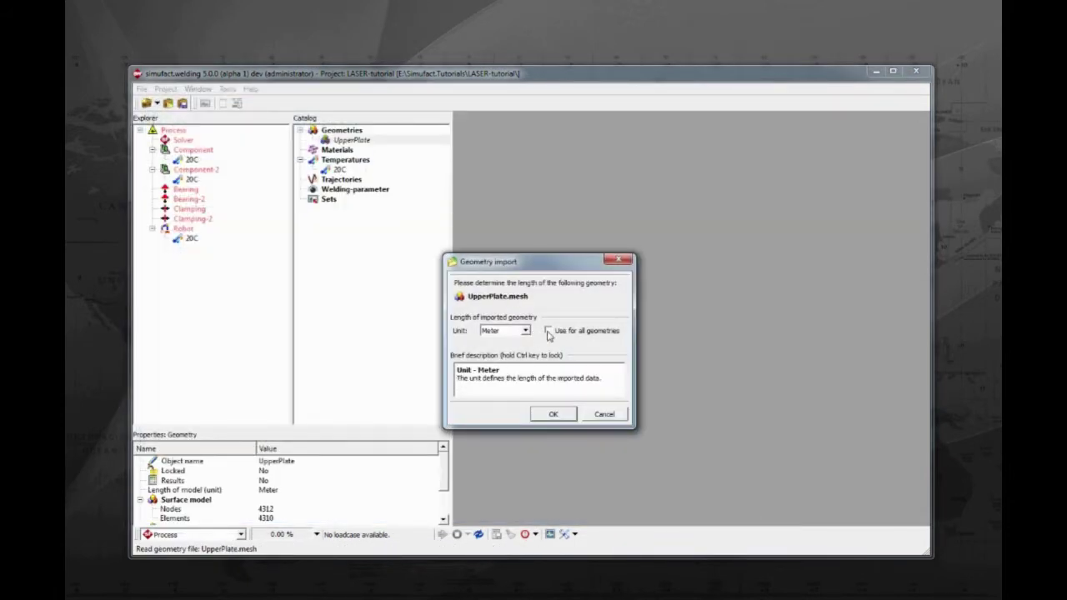
pyautogui.click(525, 330)
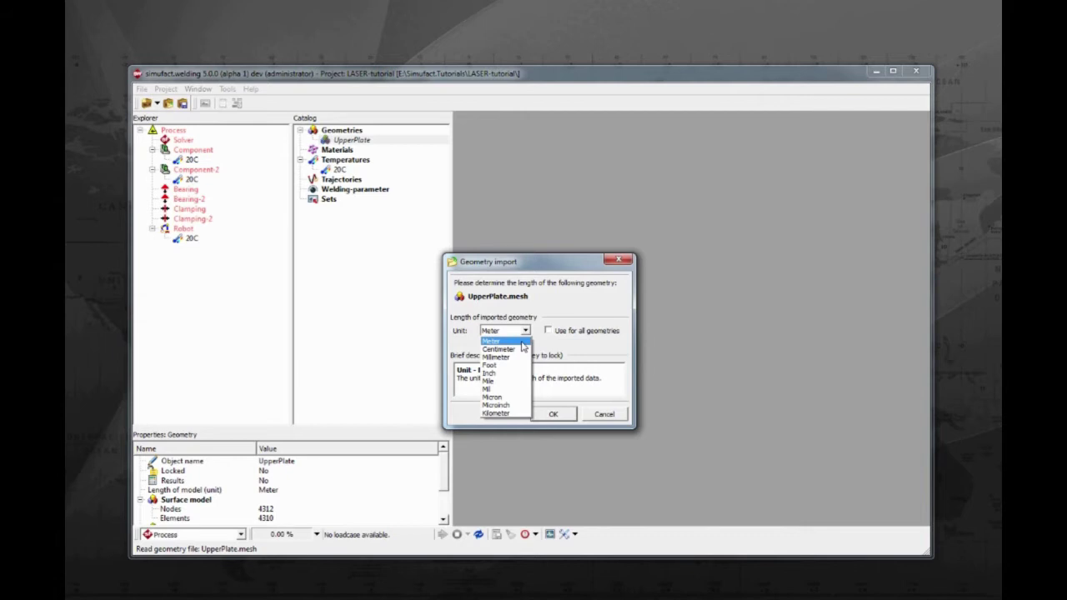
pyautogui.click(522, 341)
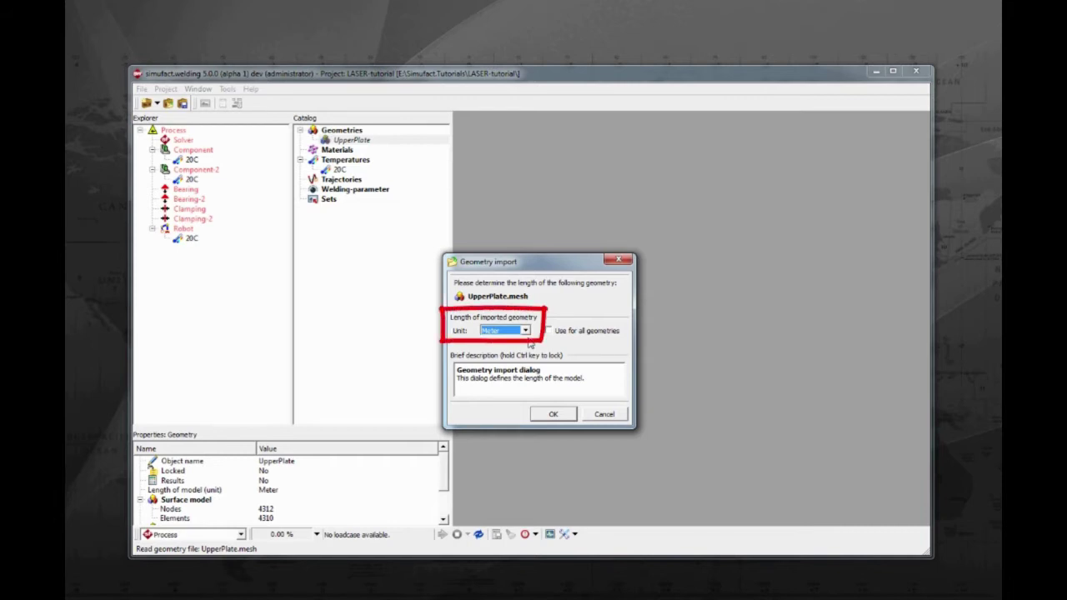
pyautogui.click(559, 333)
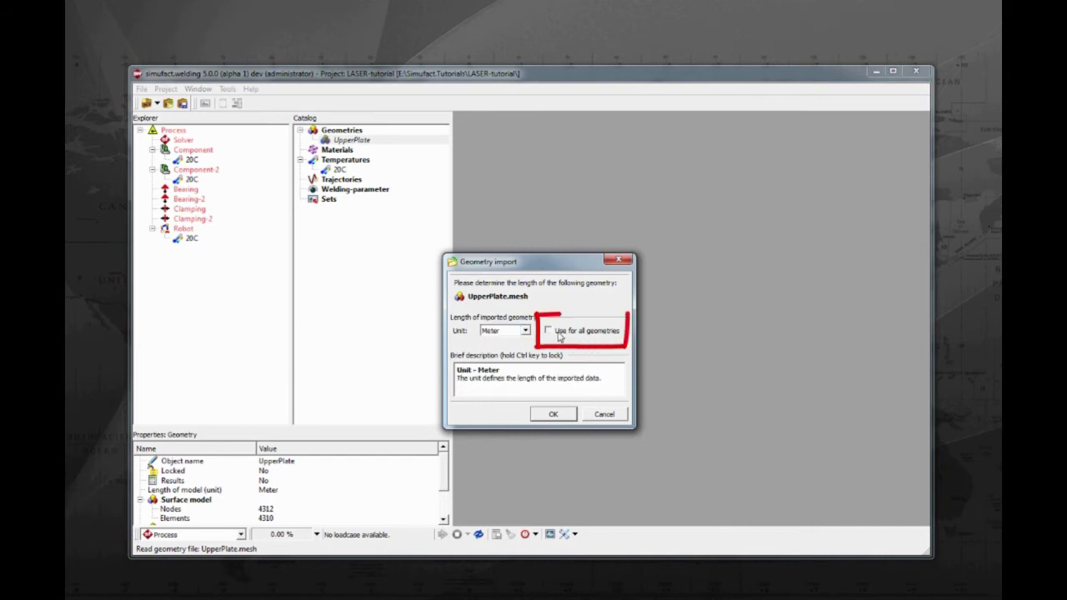
pyautogui.click(565, 416)
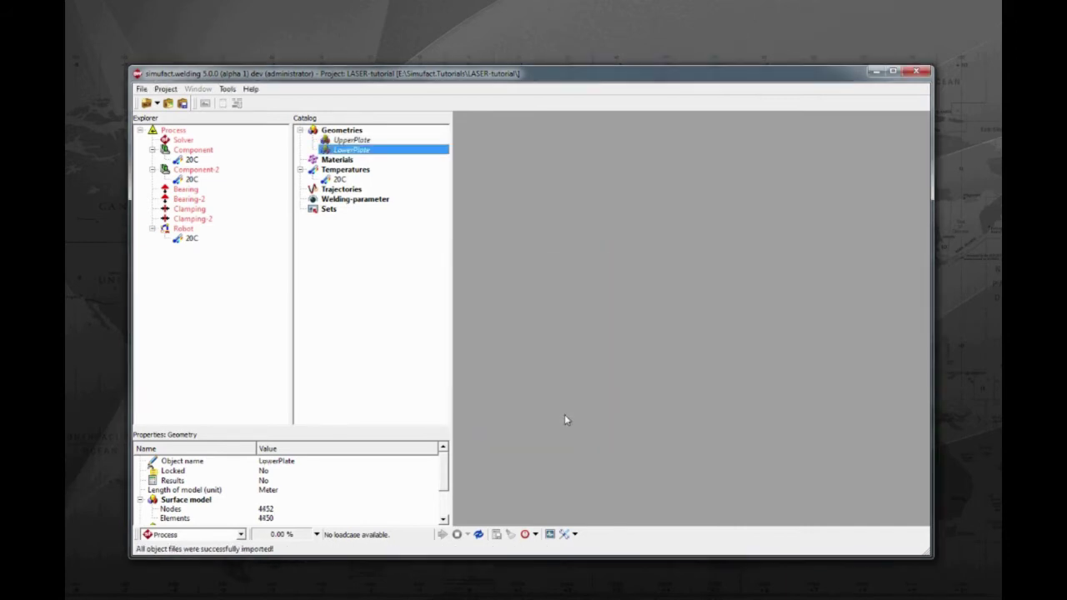
# Assign UpperPlate geometry to Component and LowerPlate geometry to Component-2.
pyautogui.click(334, 141)
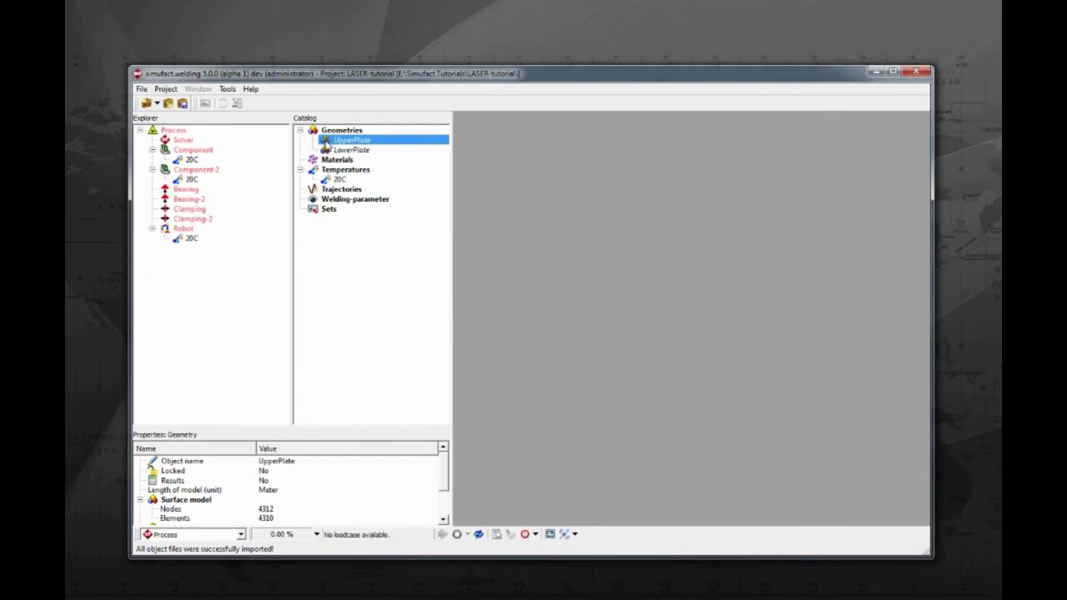
pyautogui.moveTo(325, 143); pyautogui.dragTo(247, 151)
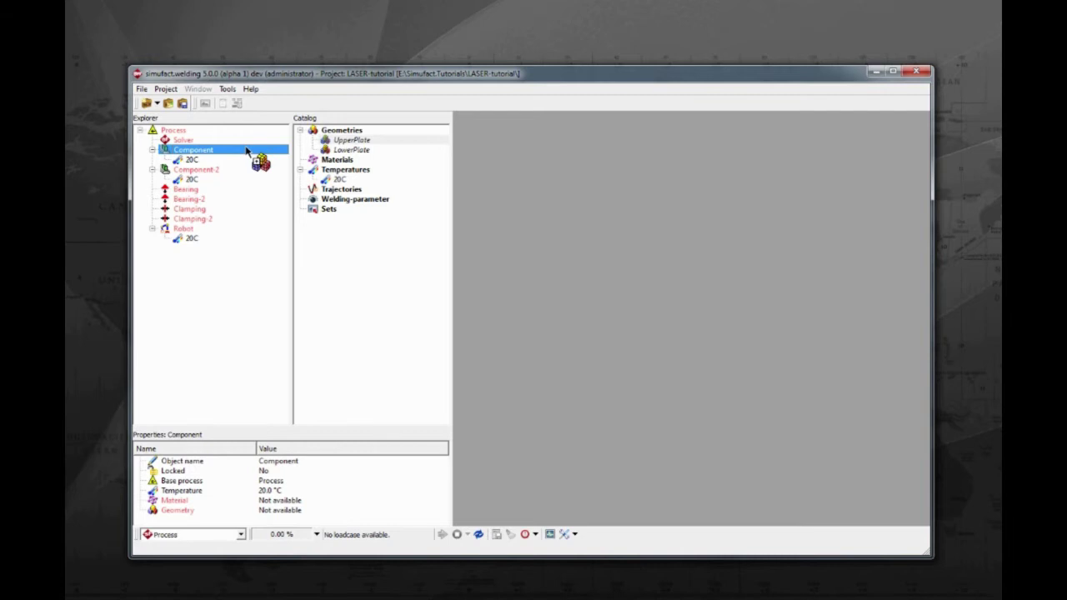
pyautogui.moveTo(247, 151); pyautogui.dragTo(249, 148)
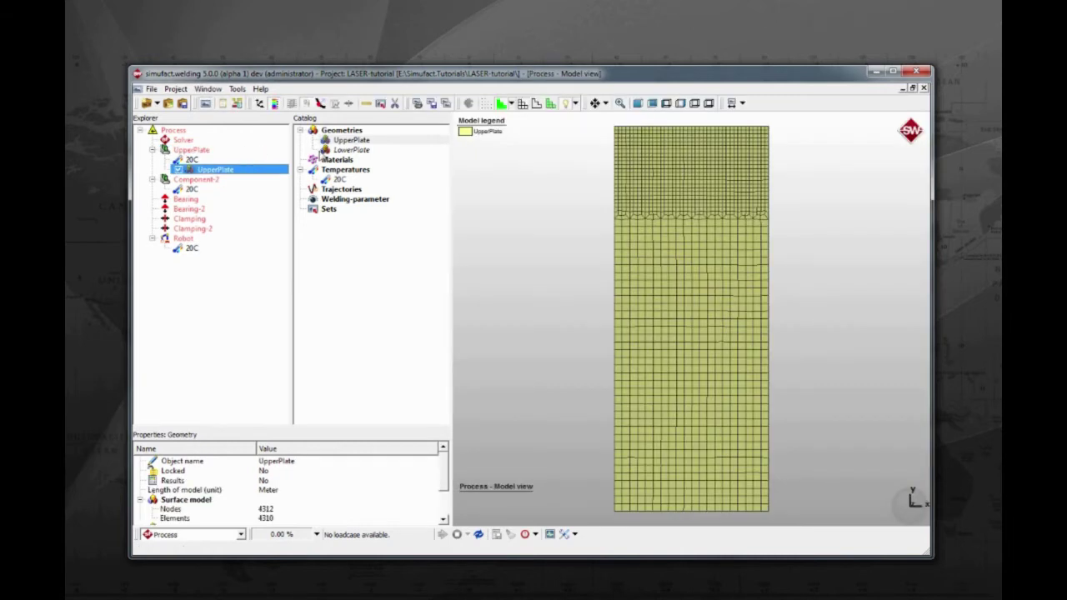
pyautogui.moveTo(350, 150); pyautogui.dragTo(246, 184)
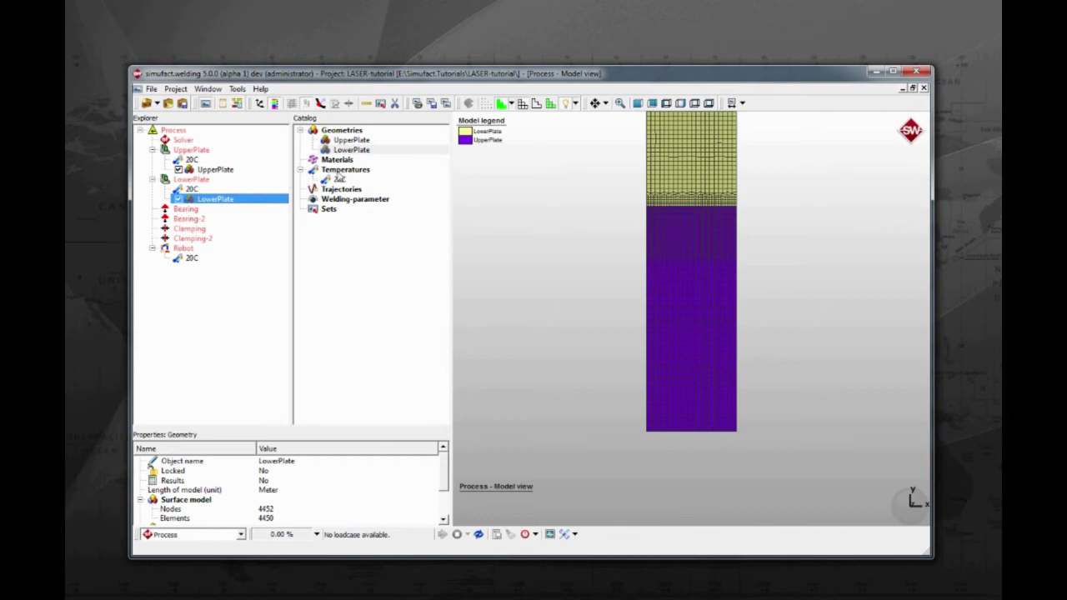
pyautogui.click(372, 240)
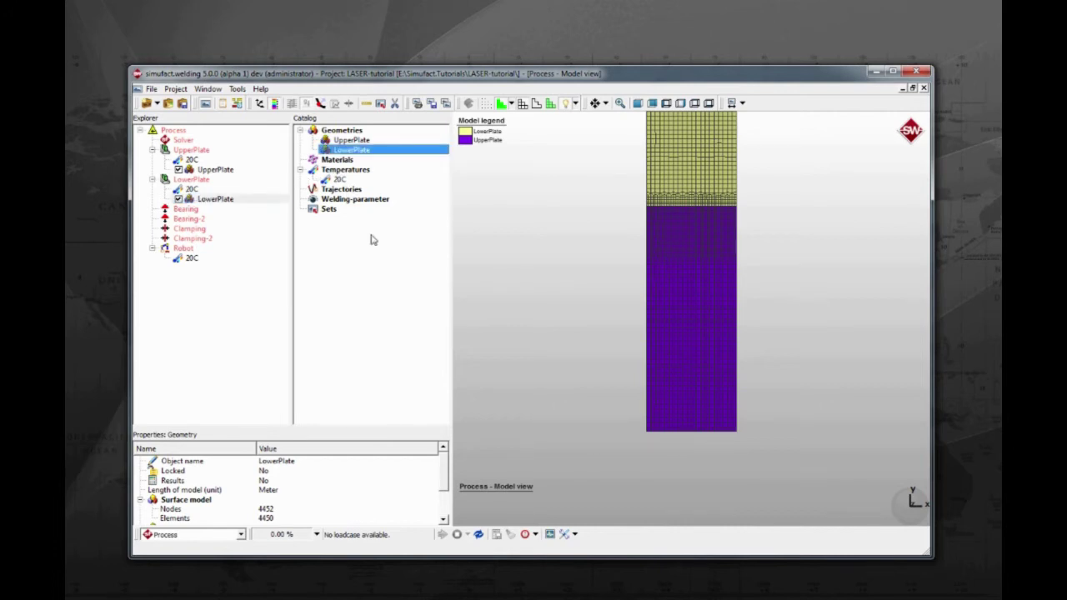
pyautogui.click(352, 161)
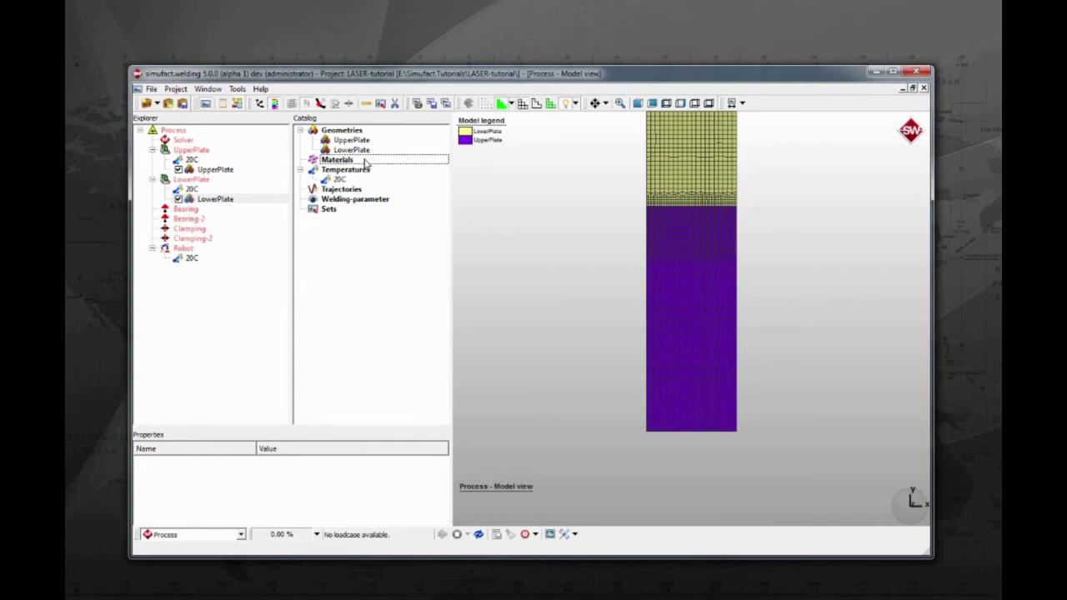
# Add S355J2G3-MPM_sw from the material library to the project catalog.
pyautogui.rightClick(365, 163)
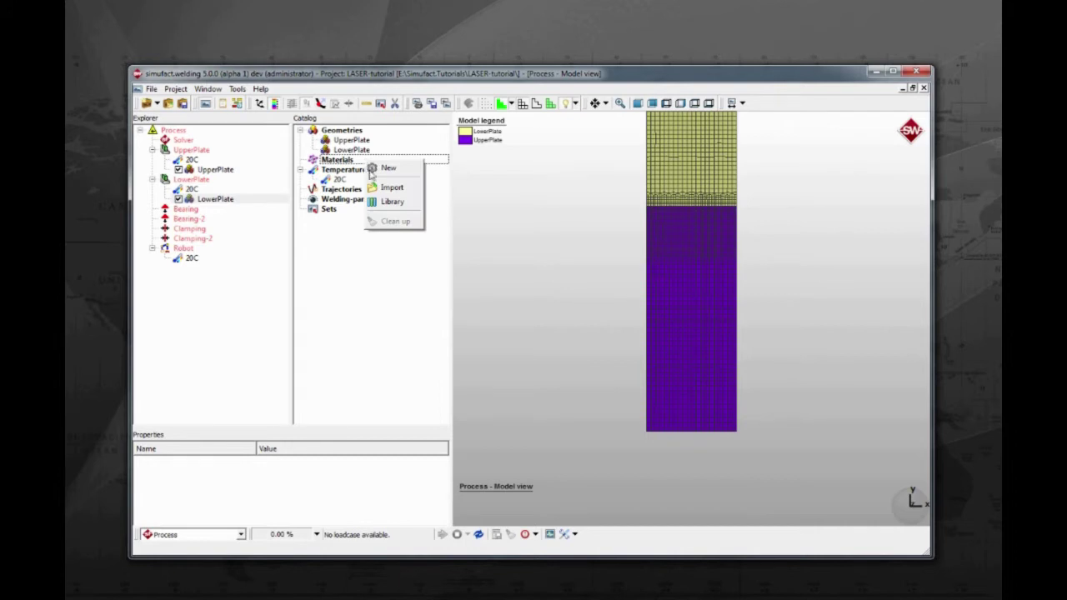
pyautogui.click(389, 202)
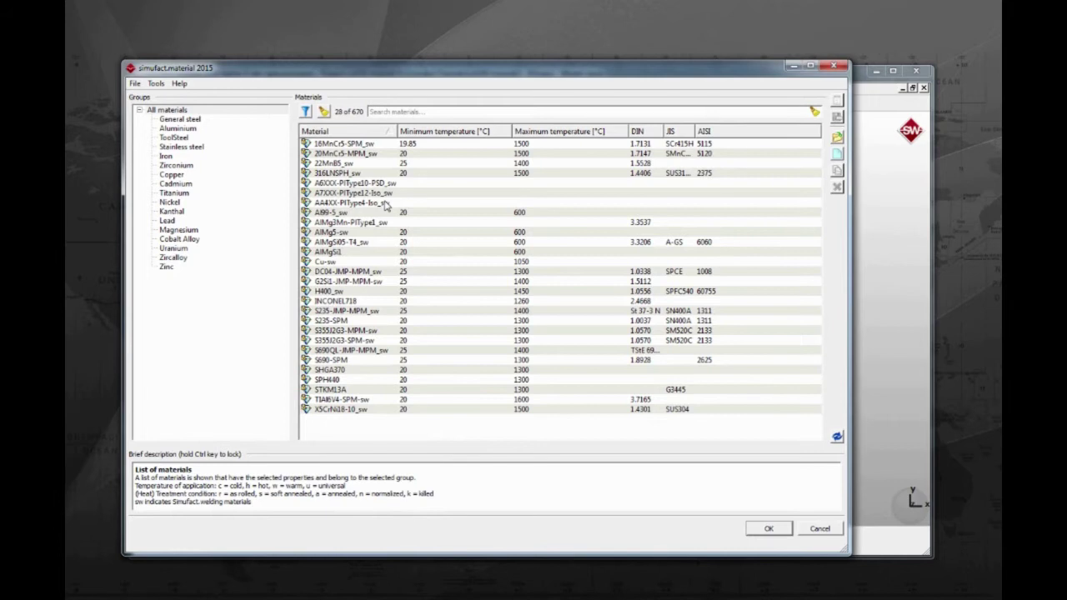
pyautogui.moveTo(385, 204)
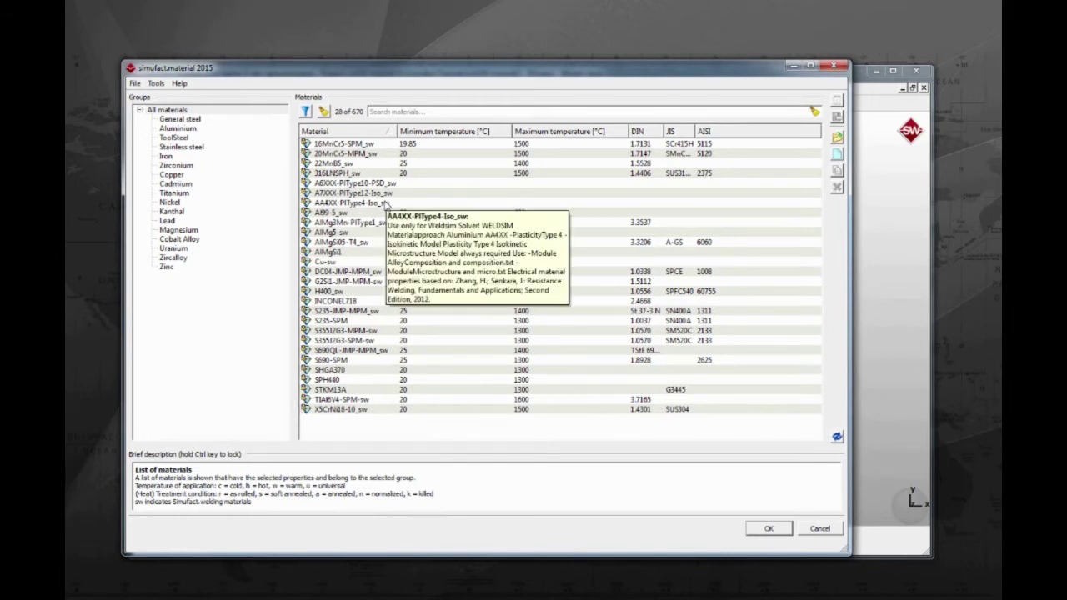
pyautogui.click(360, 331)
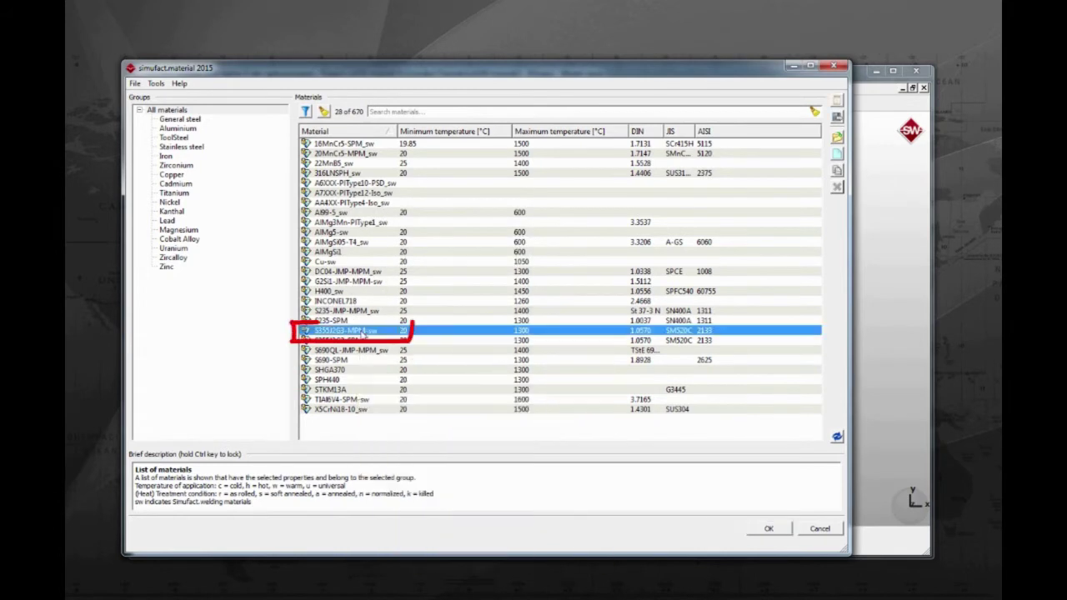
pyautogui.click(768, 530)
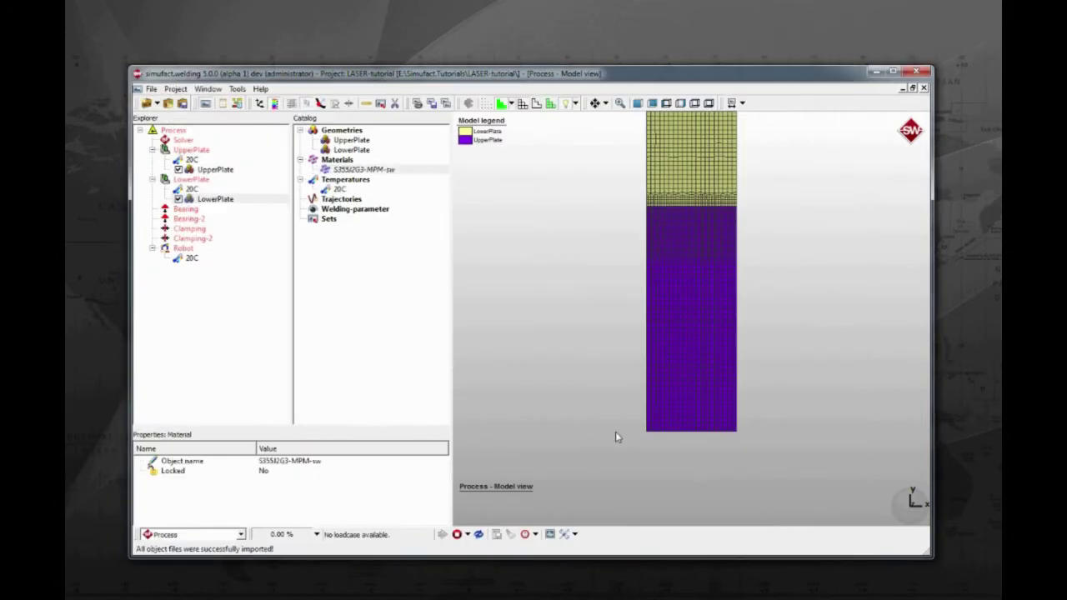
# Assign S355J2G3-MPM-sw to UpperPlate, LowerPlate and Robot, then save the project.
pyautogui.click(345, 170)
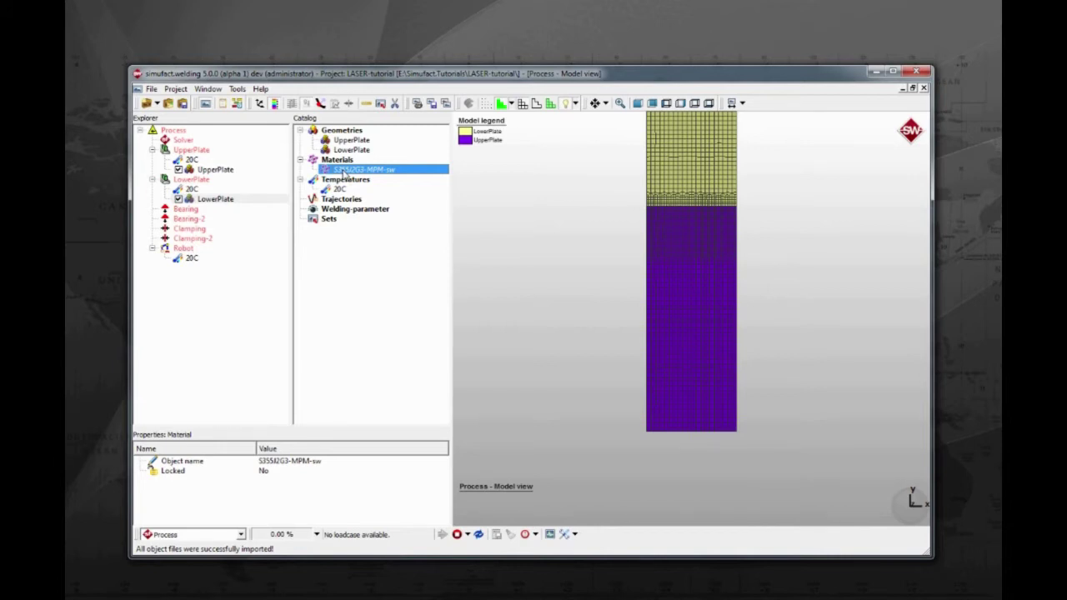
pyautogui.moveTo(344, 171); pyautogui.dragTo(230, 153)
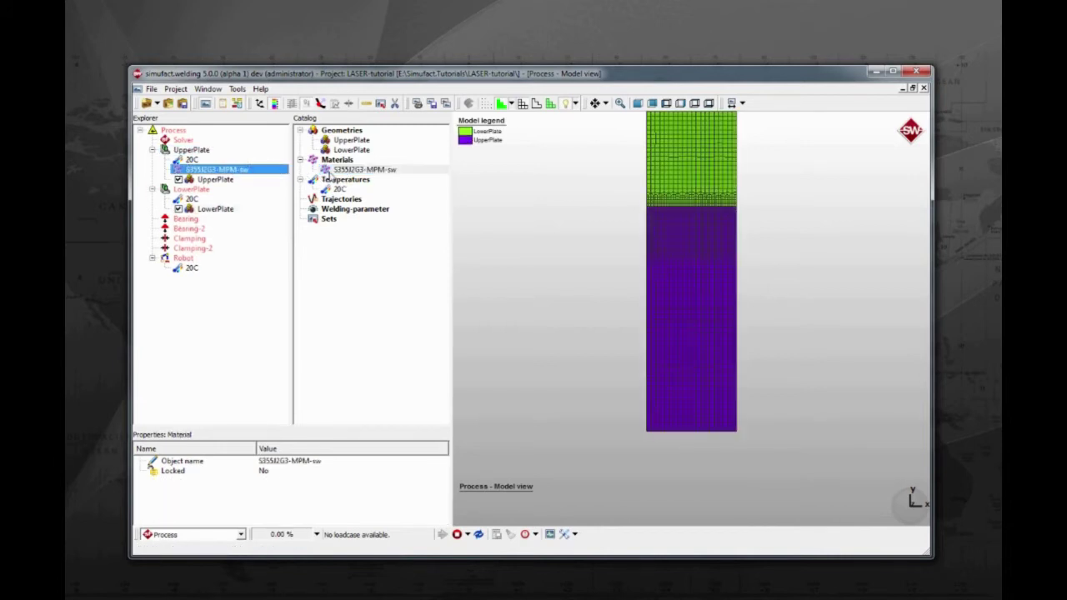
pyautogui.moveTo(331, 175); pyautogui.dragTo(232, 192)
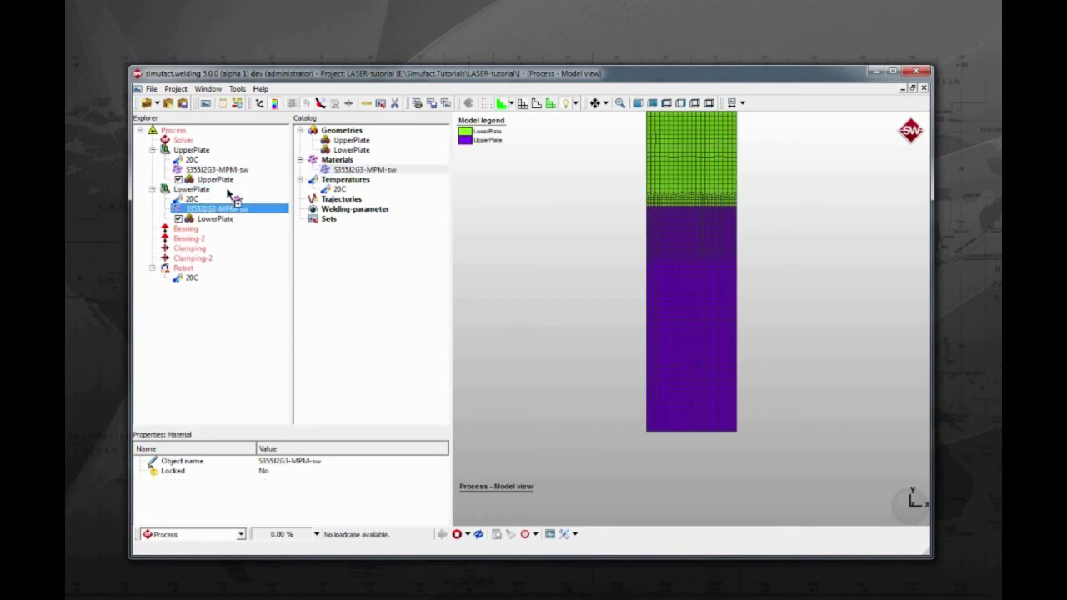
pyautogui.click(340, 171)
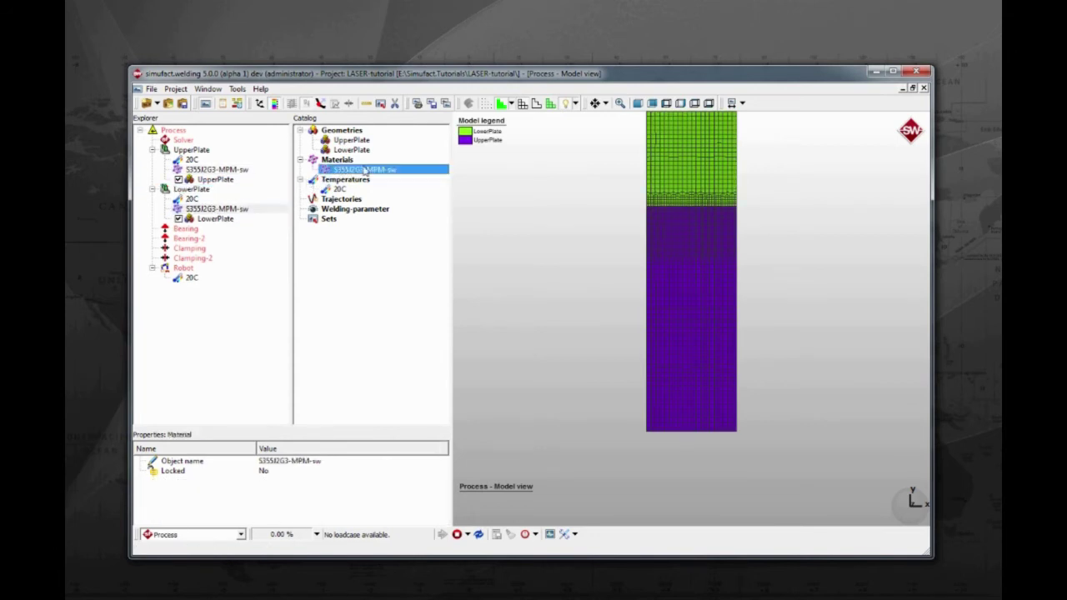
pyautogui.moveTo(364, 170); pyautogui.dragTo(188, 269)
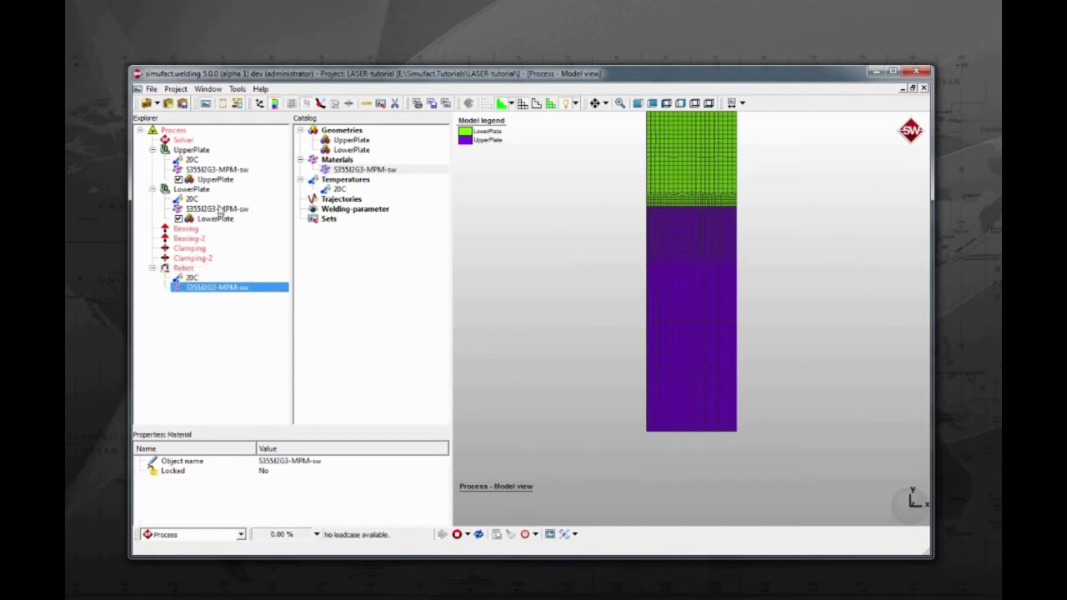
pyautogui.click(182, 103)
# Reposition the plates and view them from the bottom.
pyautogui.moveTo(635, 250); pyautogui.dragTo(665, 353)
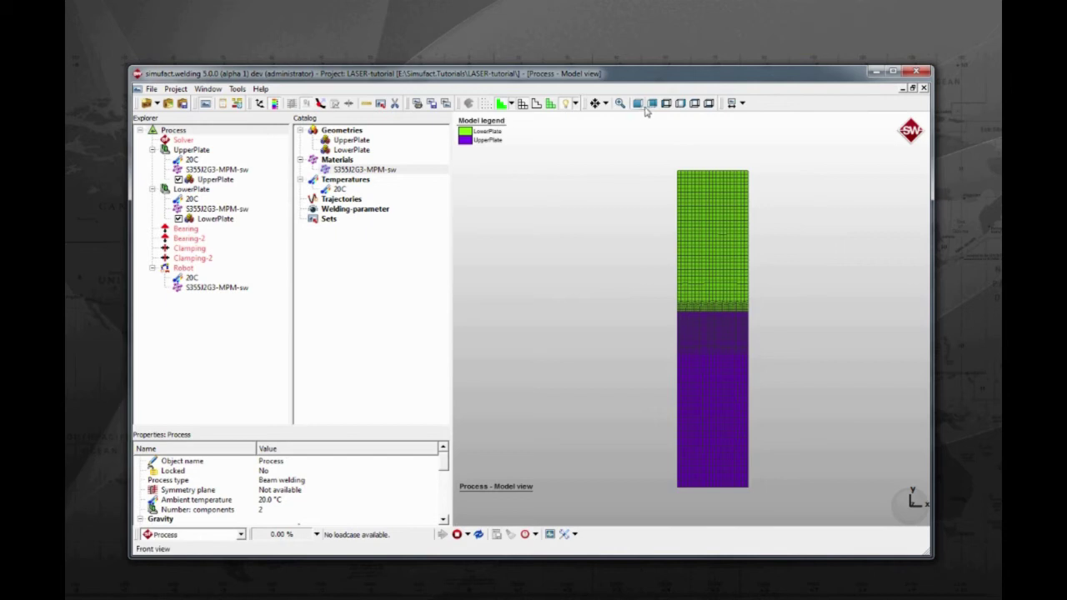
pyautogui.click(704, 104)
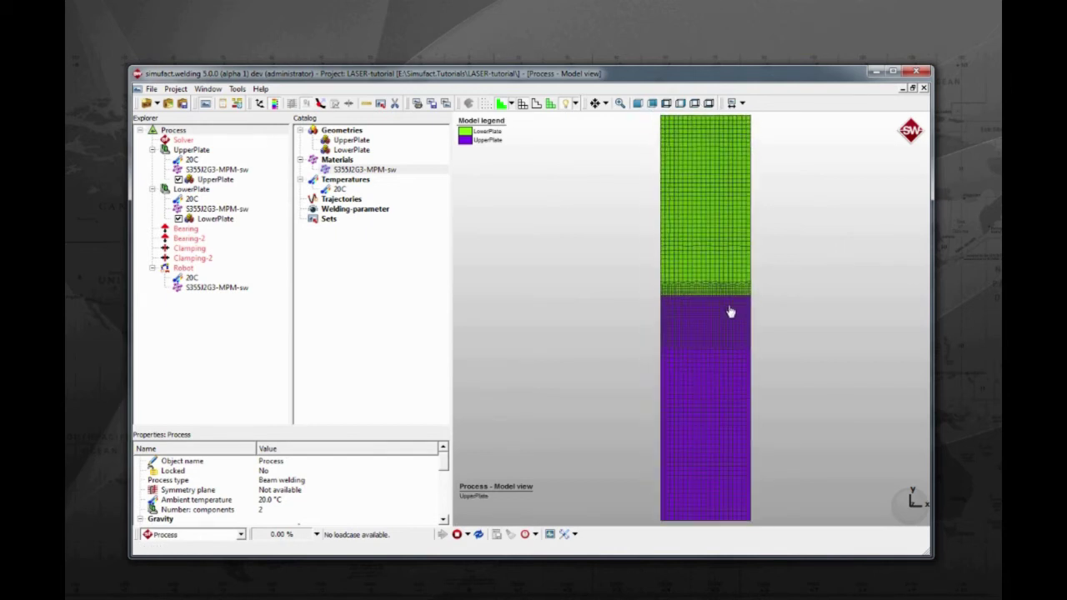
pyautogui.click(185, 228)
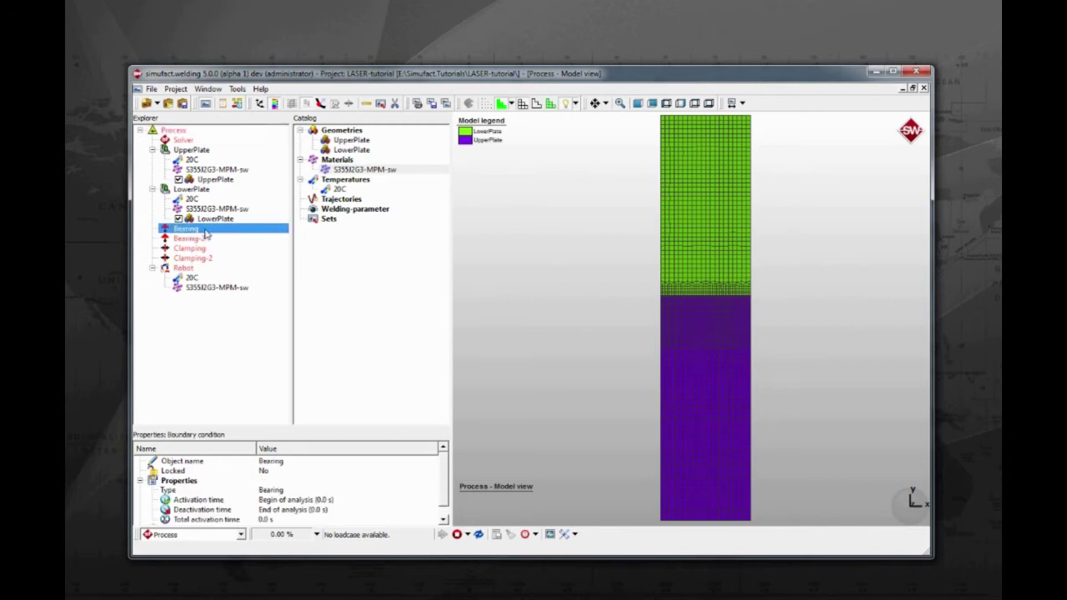
# Generate the Bearing cylinder near the green plate's top, radius 8 mm, height 5 mm.
pyautogui.rightClick(206, 234)
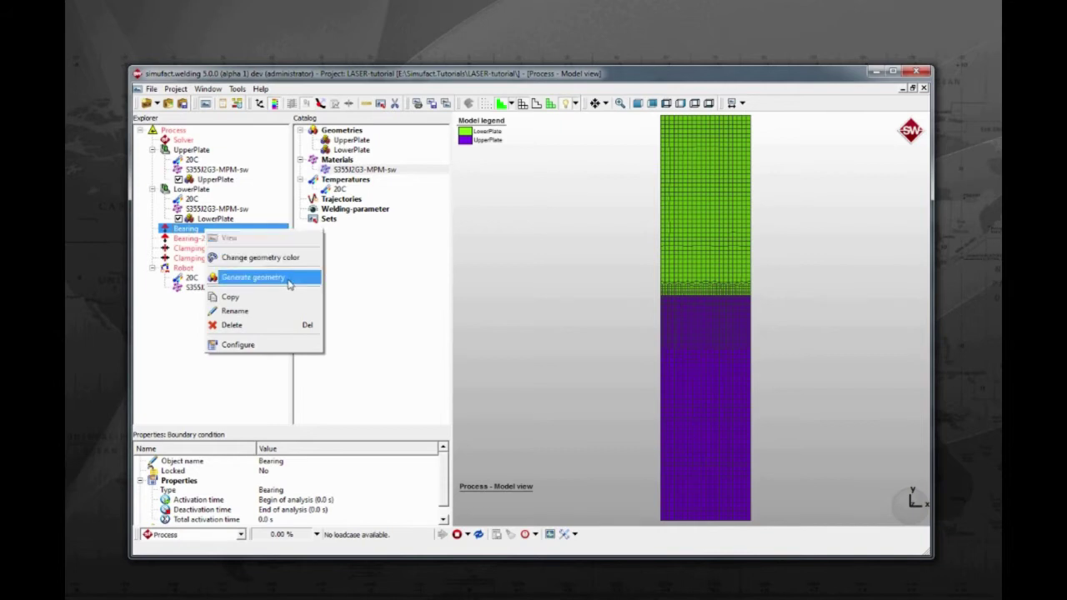
pyautogui.click(253, 277)
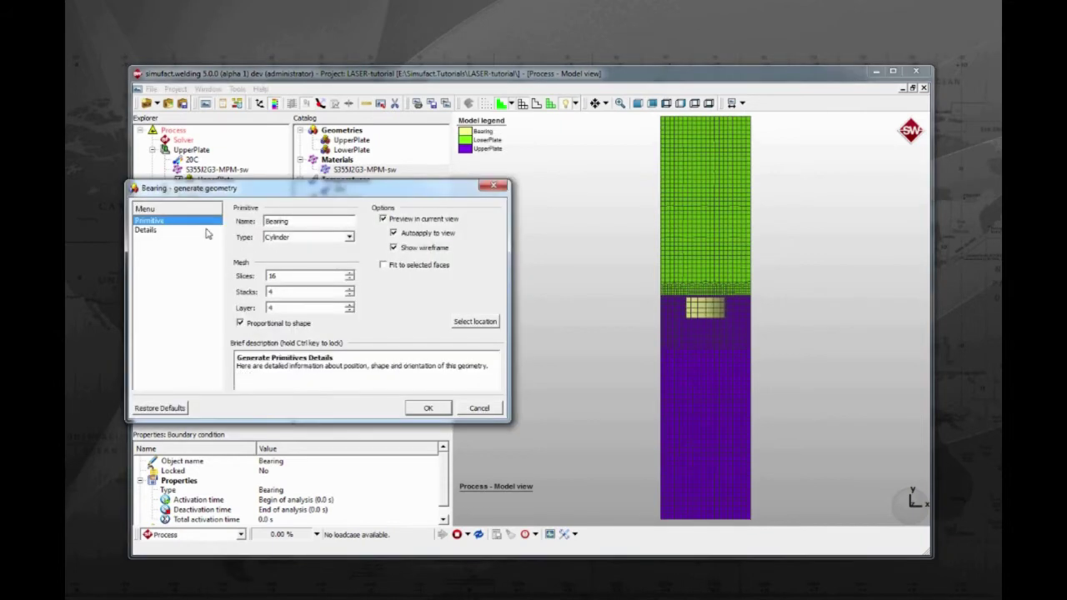
pyautogui.click(207, 233)
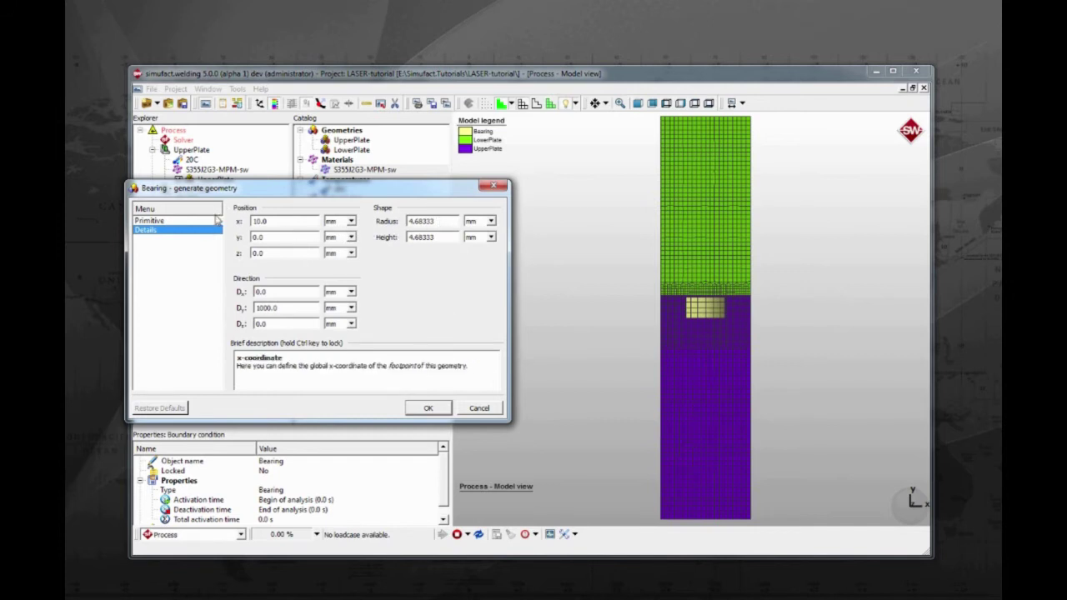
pyautogui.click(150, 220)
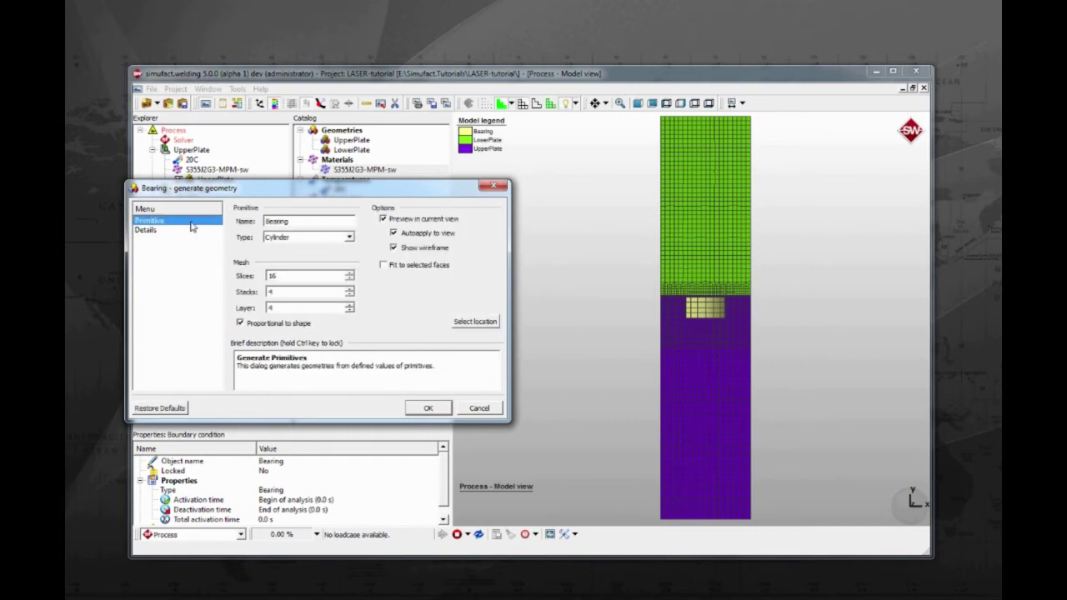
pyautogui.click(473, 322)
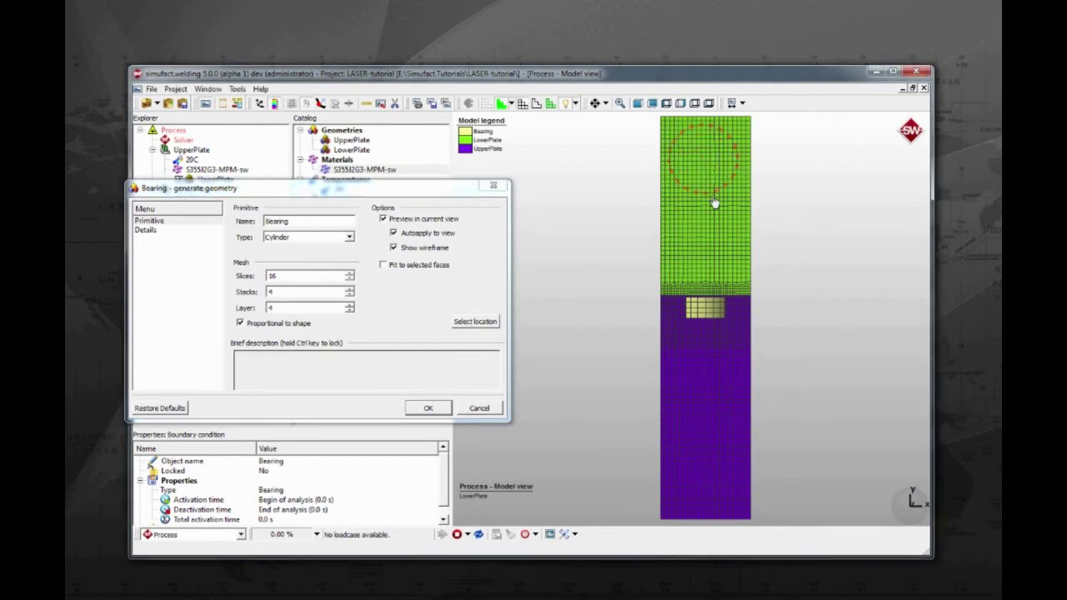
pyautogui.click(705, 162)
pyautogui.click(206, 230)
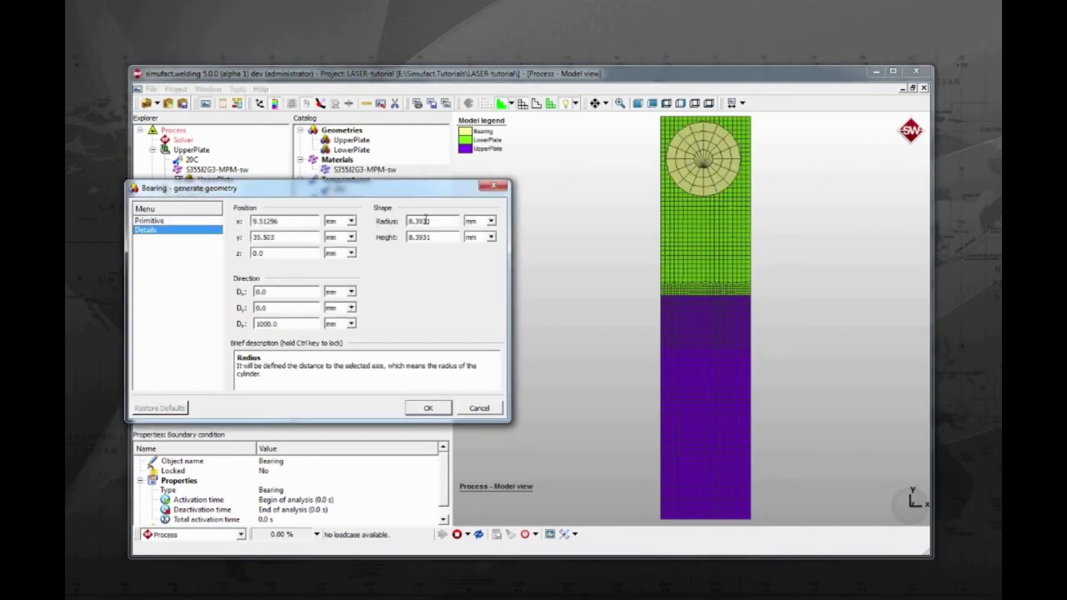
pyautogui.write('8')
pyautogui.press('Tab')
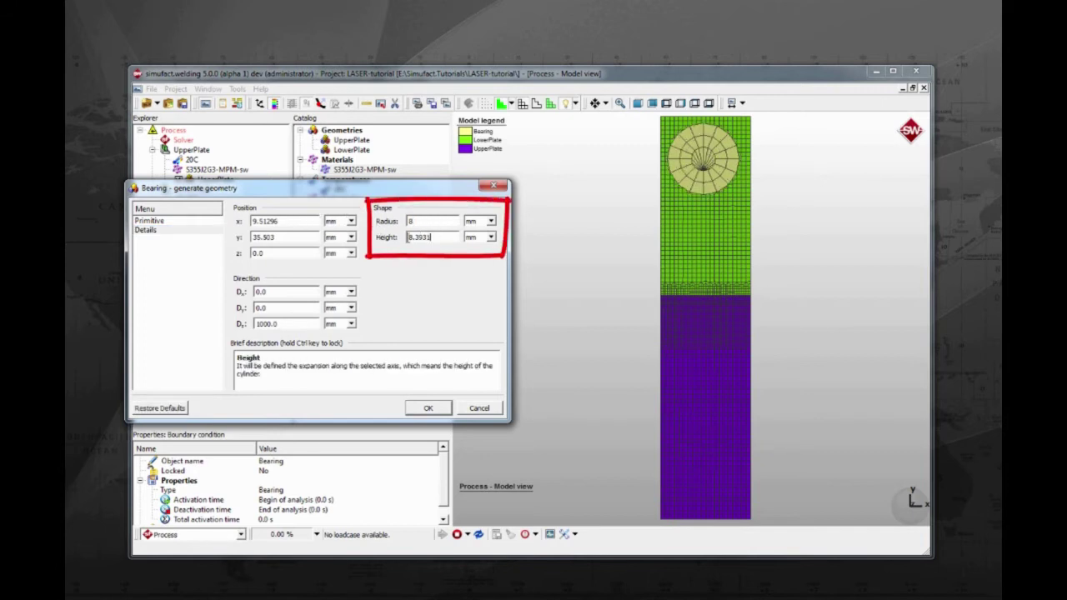
pyautogui.write('5')
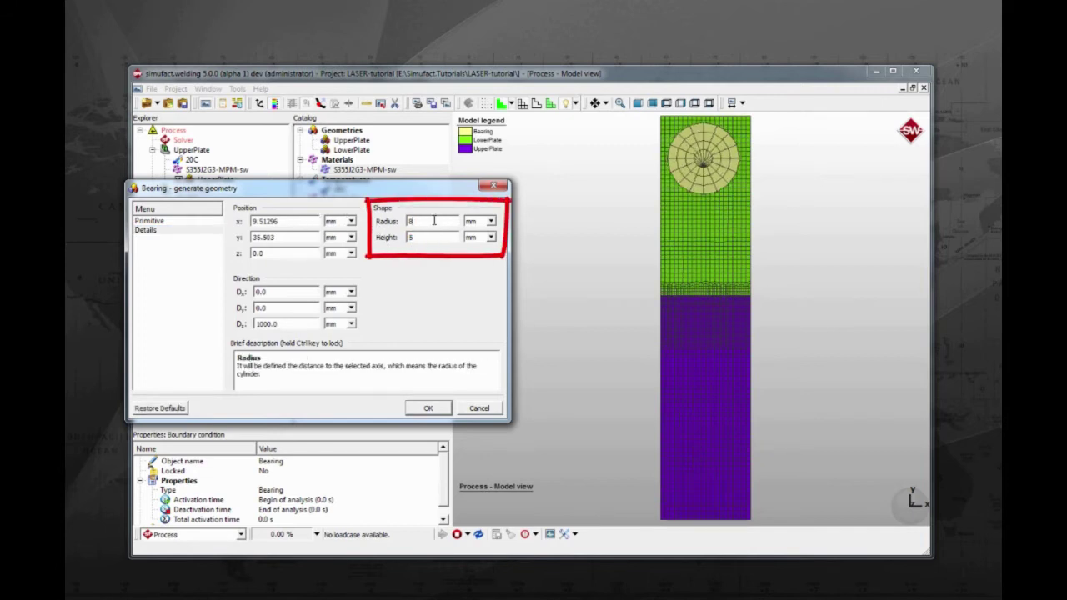
pyautogui.click(429, 408)
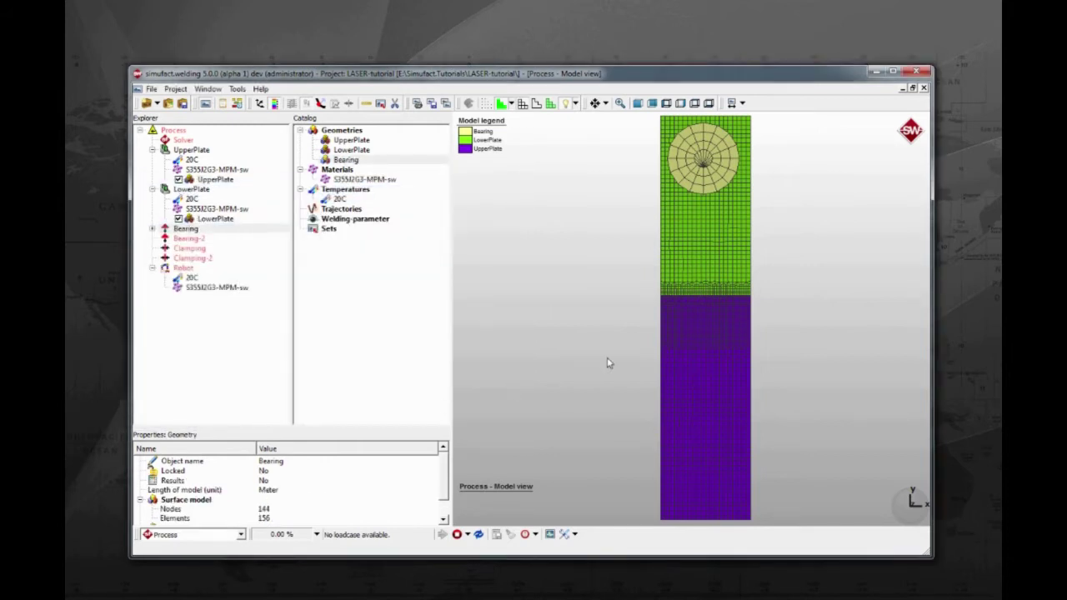
# Generate the Bearing-2 cylinder near the purple plate's bottom, radius 8 mm, height 5 mm.
pyautogui.click(186, 239)
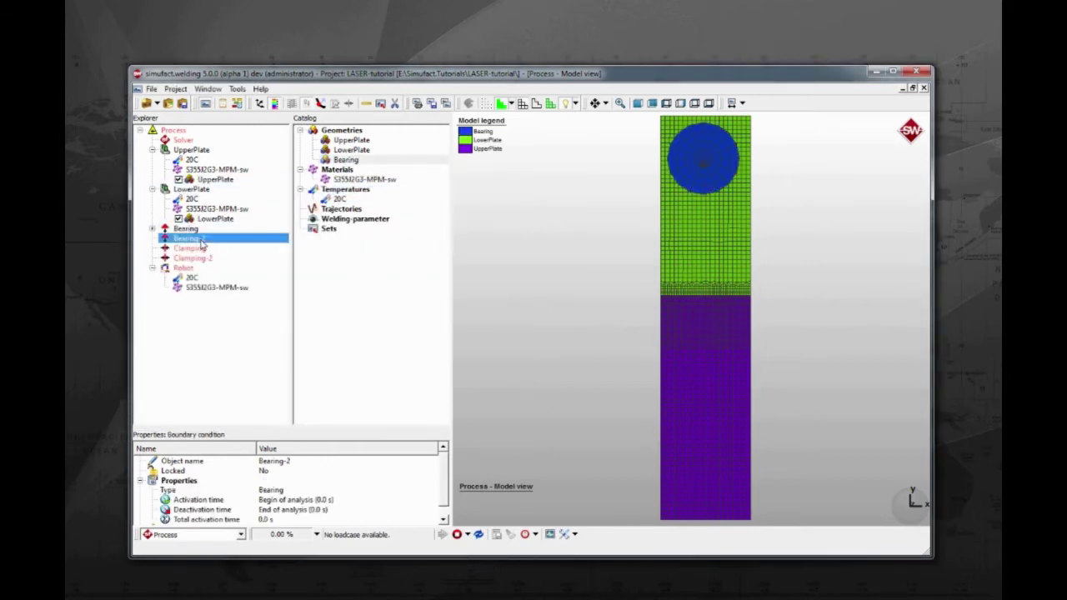
pyautogui.rightClick(200, 241)
pyautogui.click(288, 291)
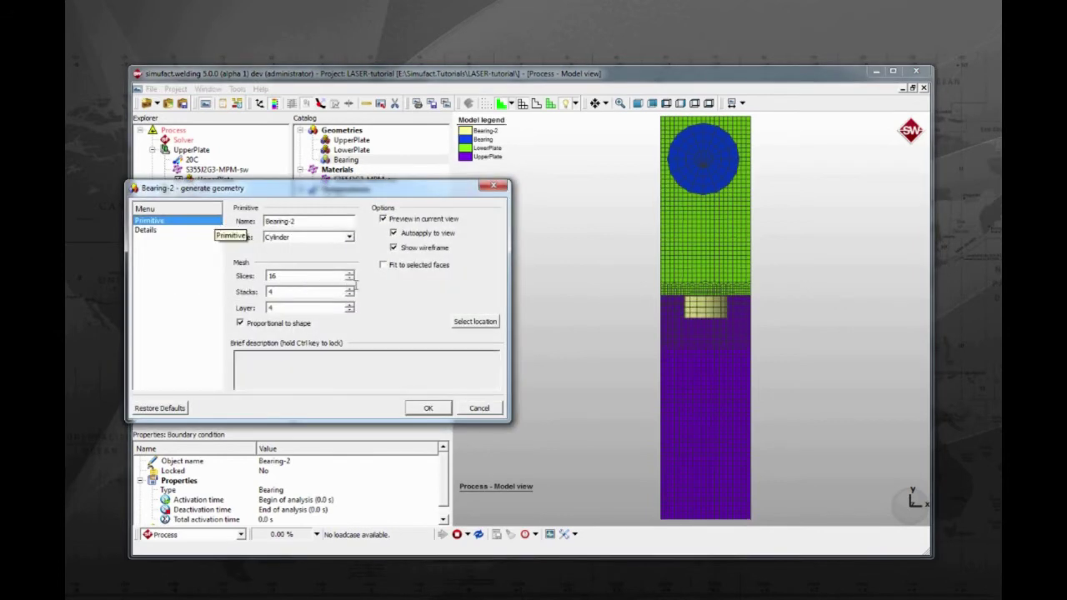
pyautogui.click(706, 464)
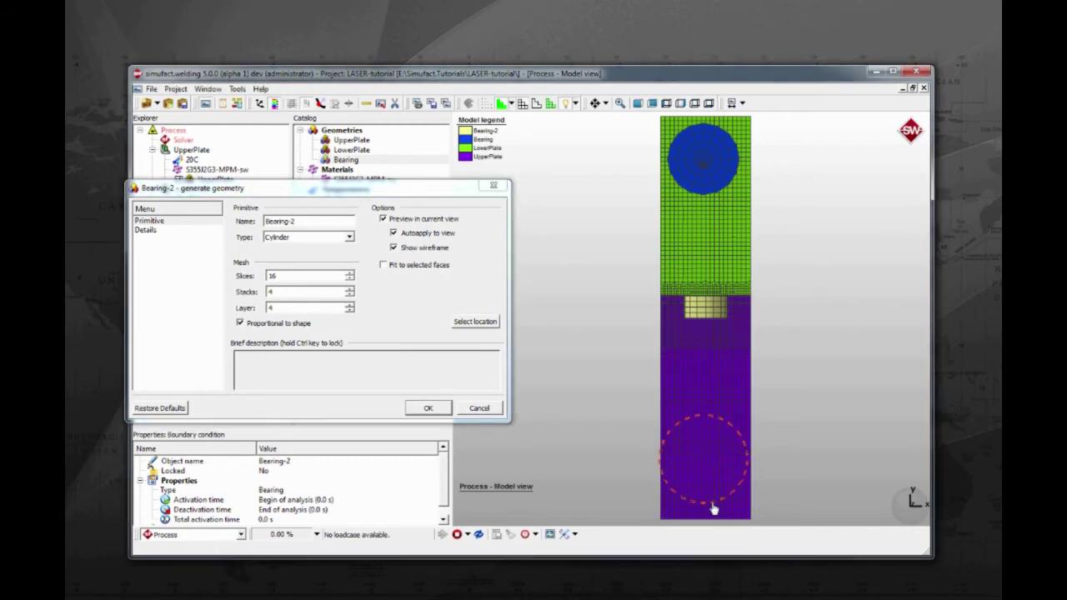
pyautogui.click(713, 505)
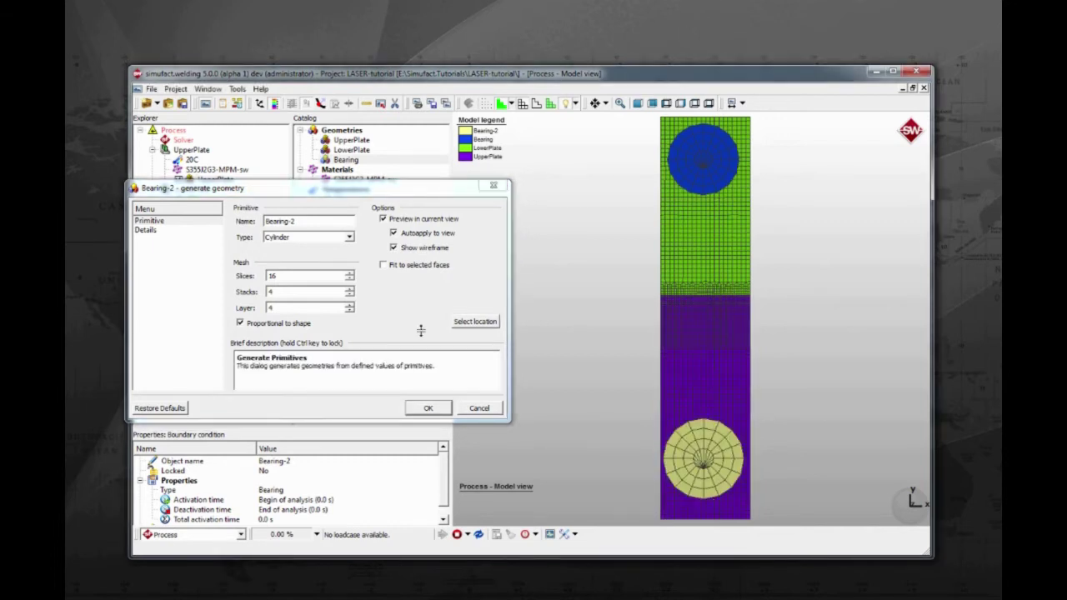
pyautogui.click(182, 231)
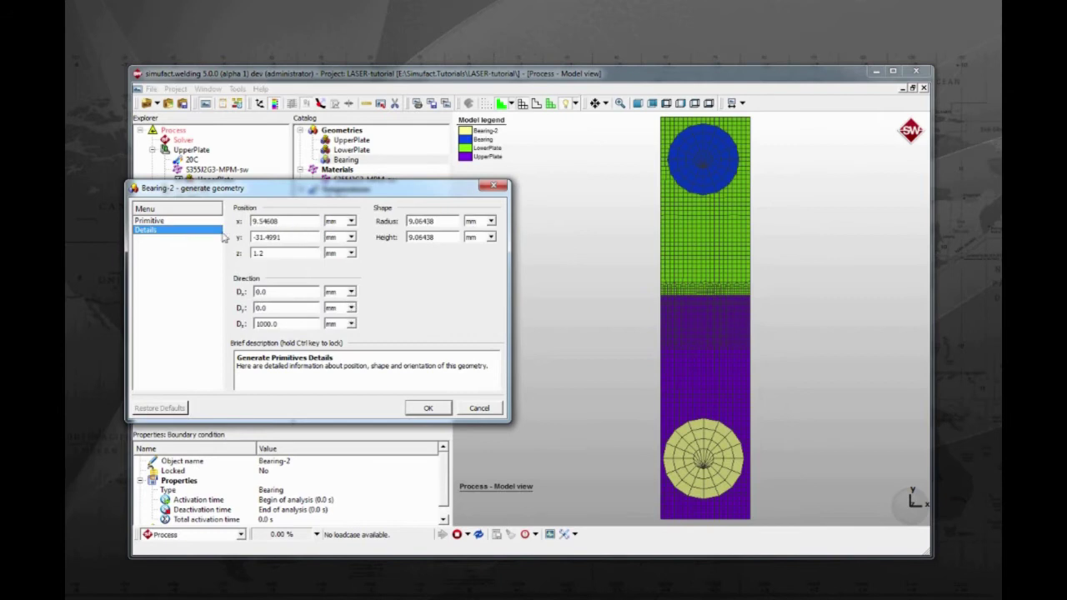
pyautogui.doubleClick(433, 221)
pyautogui.write('8')
pyautogui.moveTo(445, 238); pyautogui.dragTo(360, 233)
pyautogui.write('5')
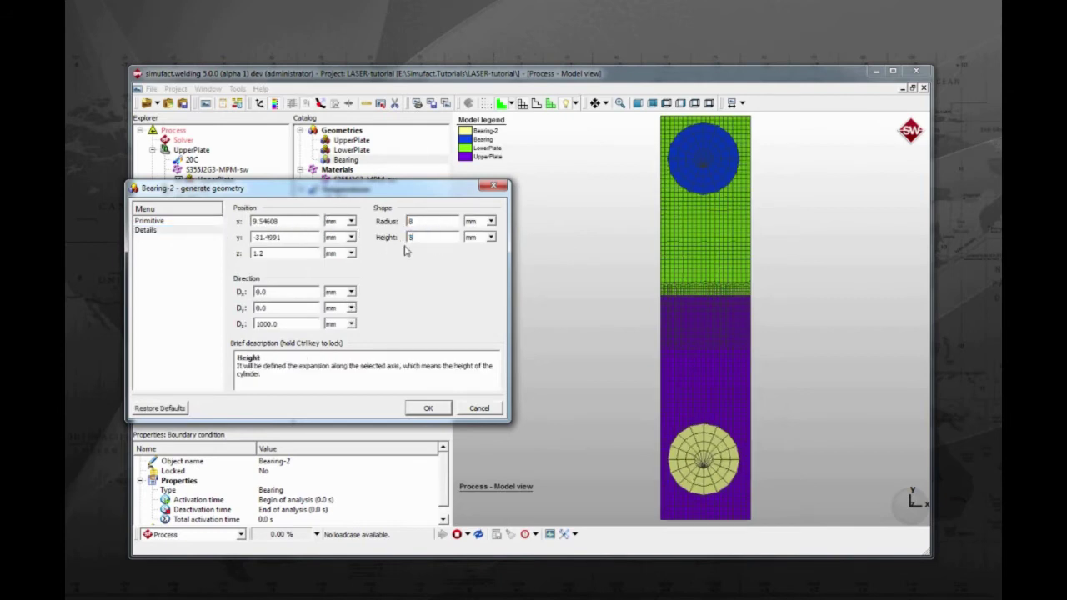
pyautogui.click(441, 408)
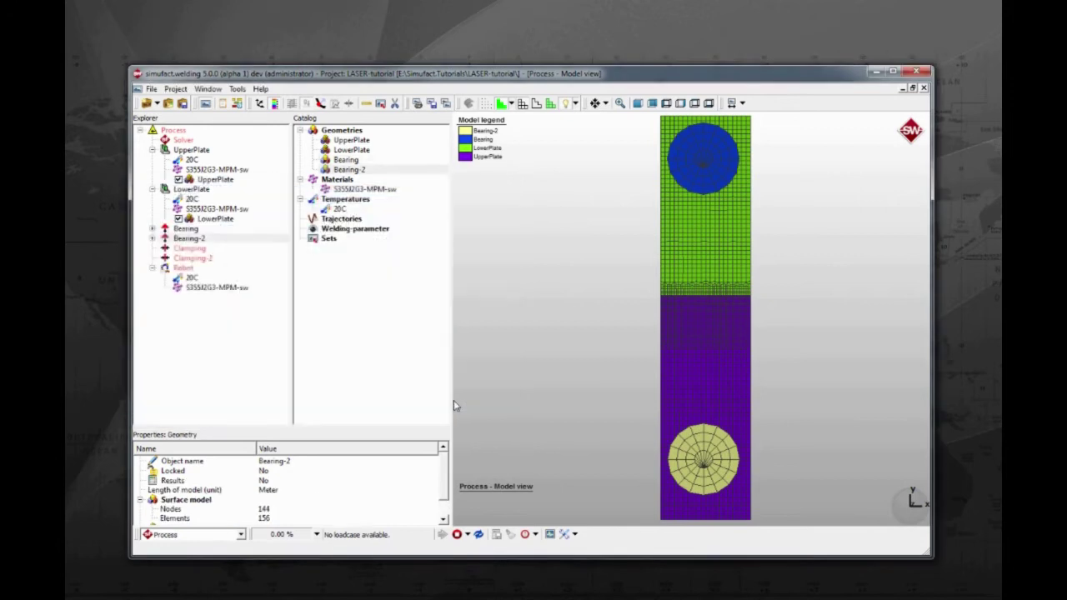
# Translate the blue Bearing disc slightly into position.
pyautogui.rightClick(729, 180)
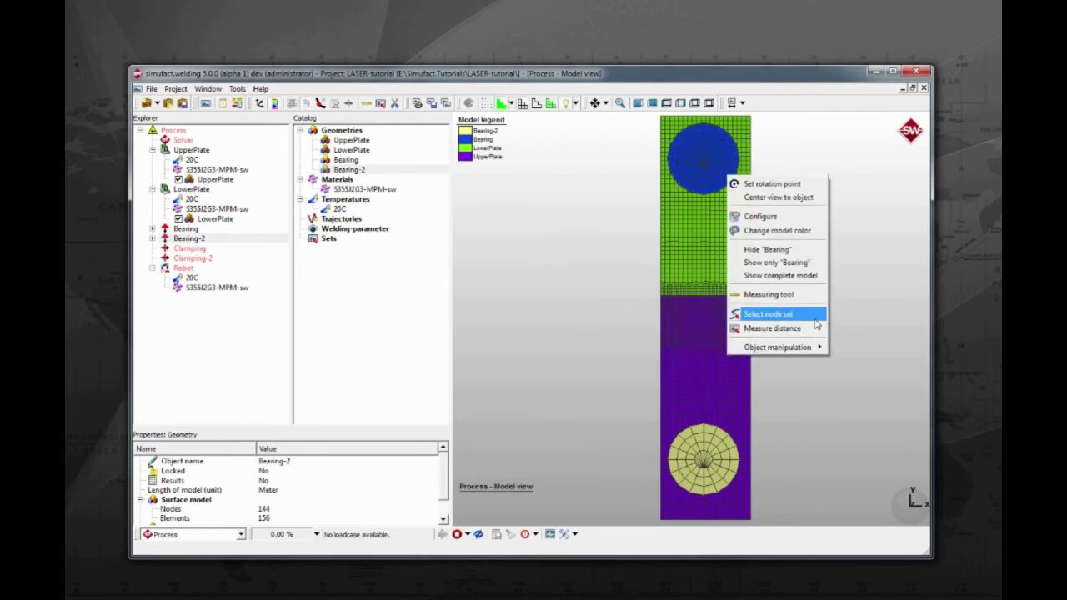
pyautogui.moveTo(821, 347)
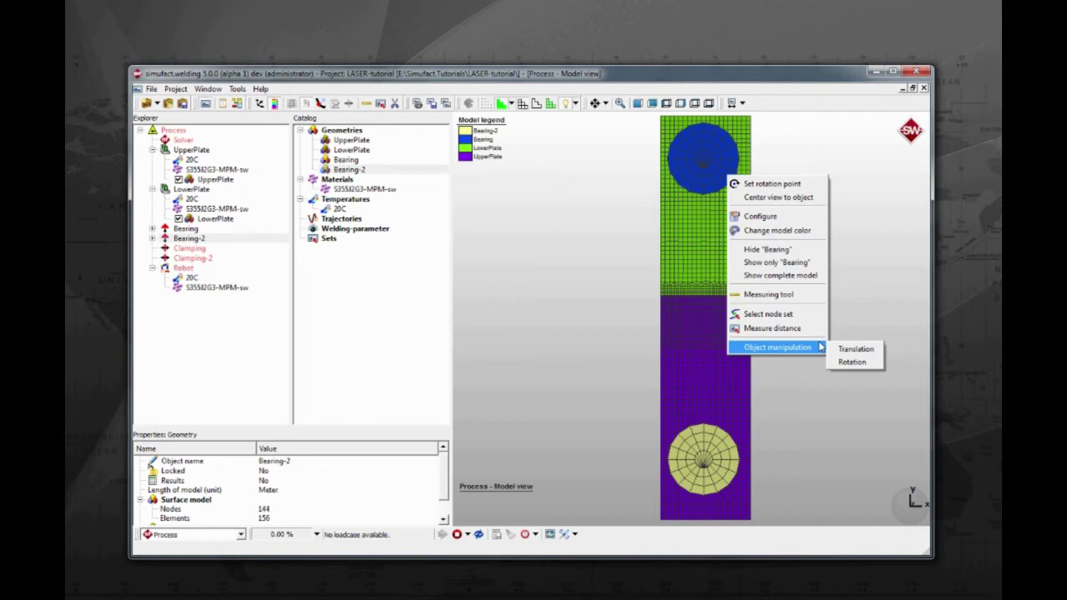
pyautogui.click(843, 349)
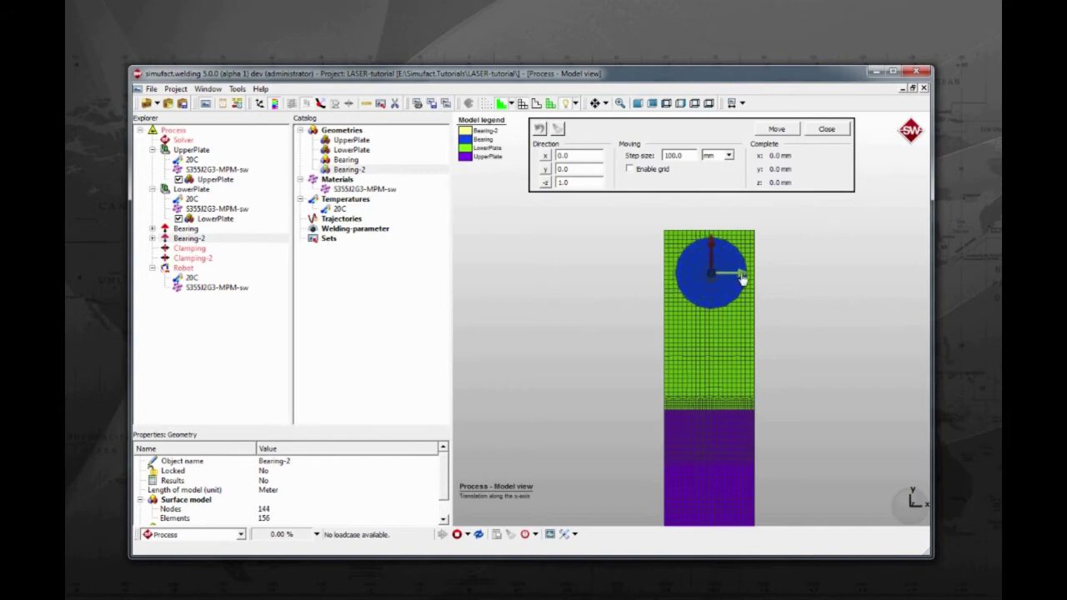
pyautogui.moveTo(741, 276); pyautogui.dragTo(745, 276)
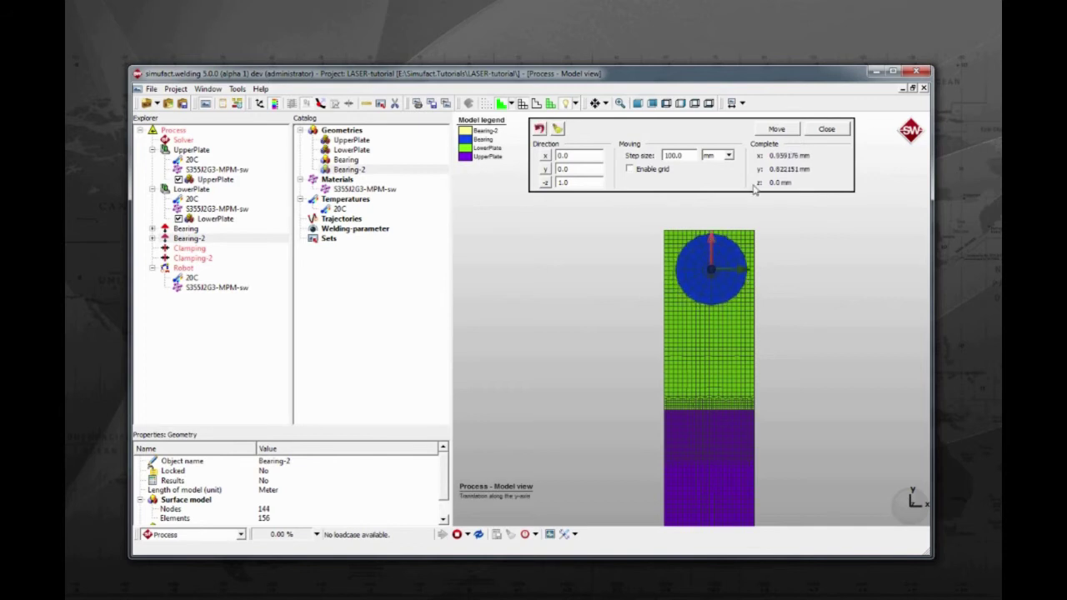
pyautogui.click(826, 129)
# Translate the Bearing-2 disc by 0.939 mm in x and -4.111 mm in y.
pyautogui.moveTo(794, 457); pyautogui.dragTo(760, 206, button='middle')
pyautogui.rightClick(698, 322)
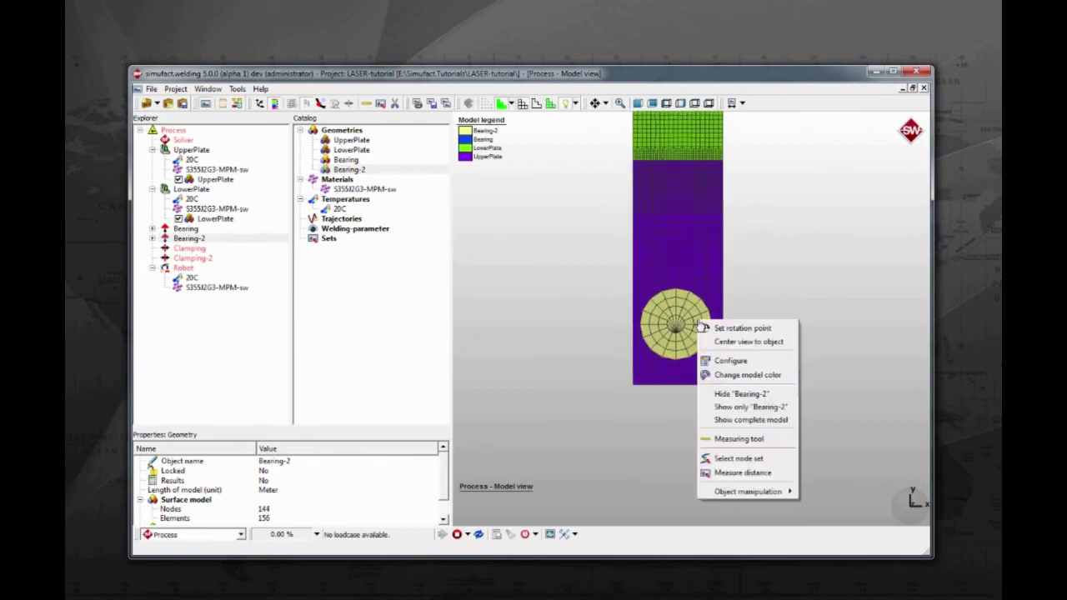
pyautogui.moveTo(768, 491)
pyautogui.click(825, 494)
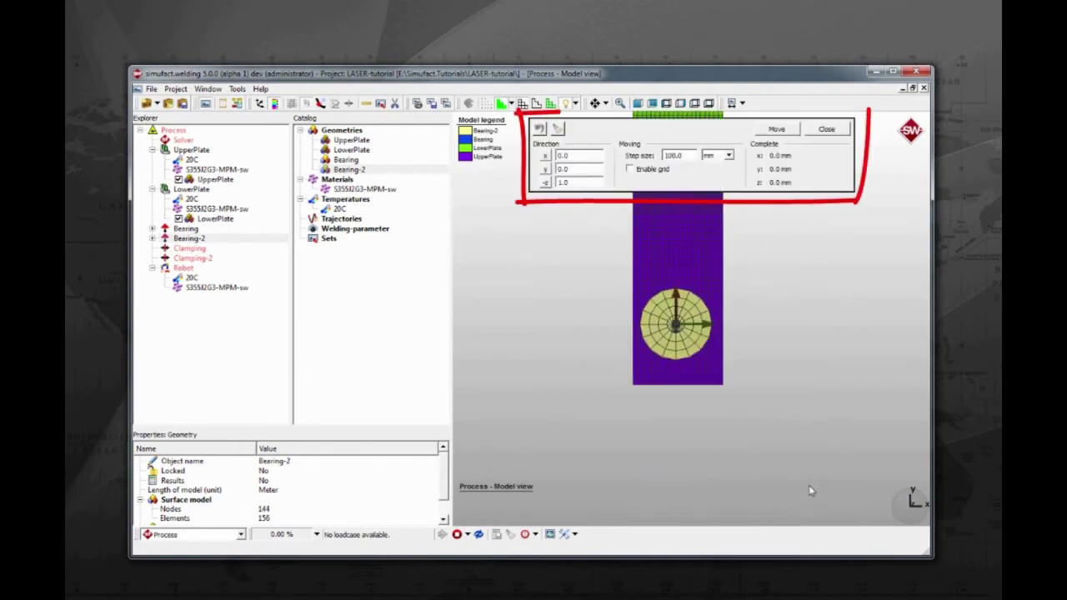
pyautogui.moveTo(708, 332); pyautogui.dragTo(713, 330)
pyautogui.moveTo(682, 298); pyautogui.dragTo(681, 315)
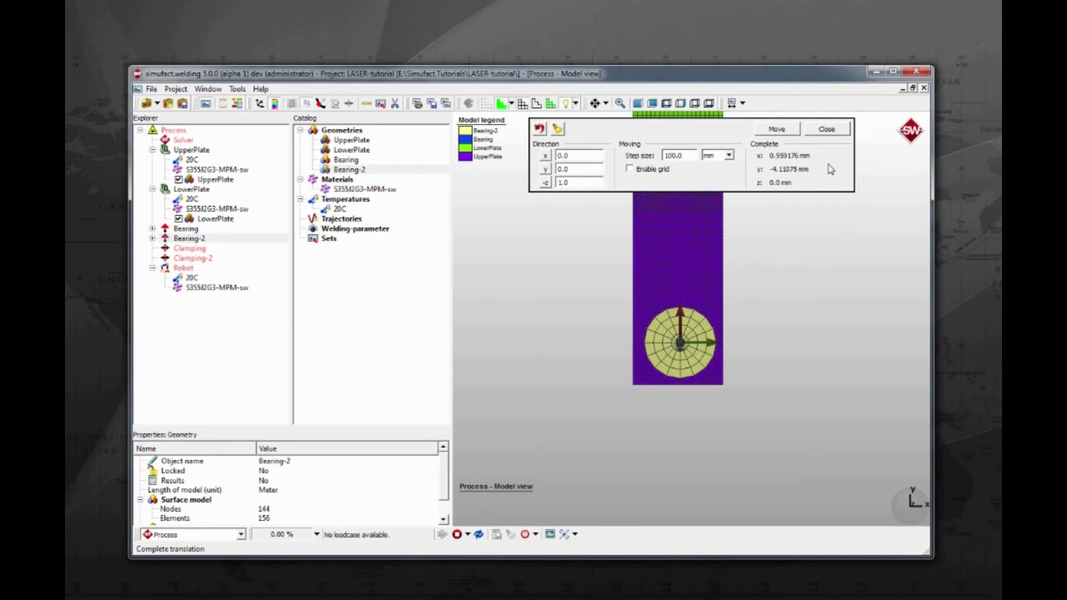
# Finish placing Bearing-2, then switch to Bottom view and frame both plates straight-on.
pyautogui.click(831, 132)
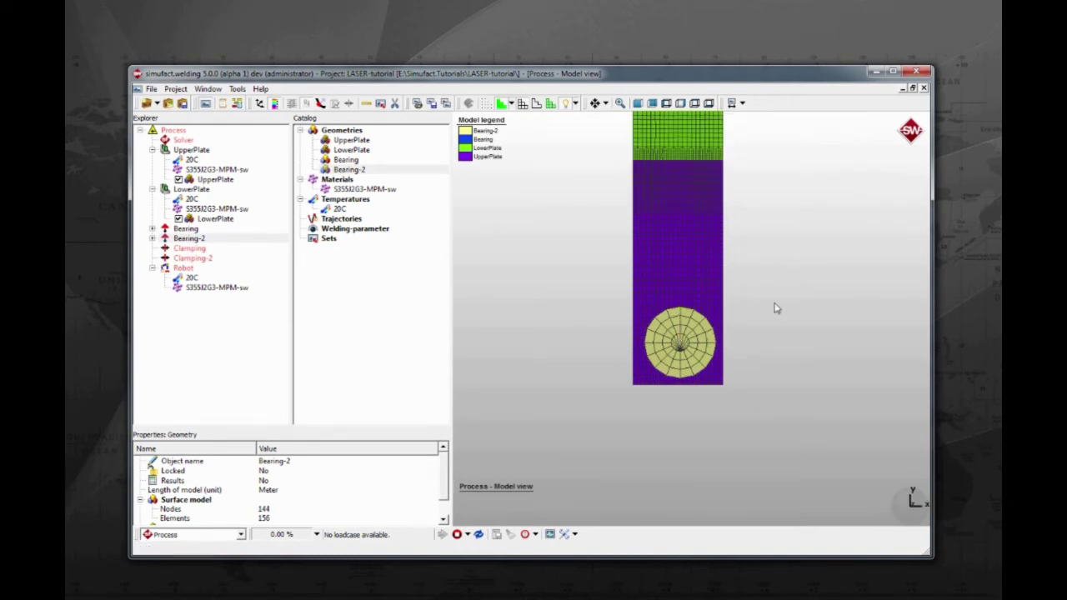
pyautogui.scroll(-2, 774, 293)
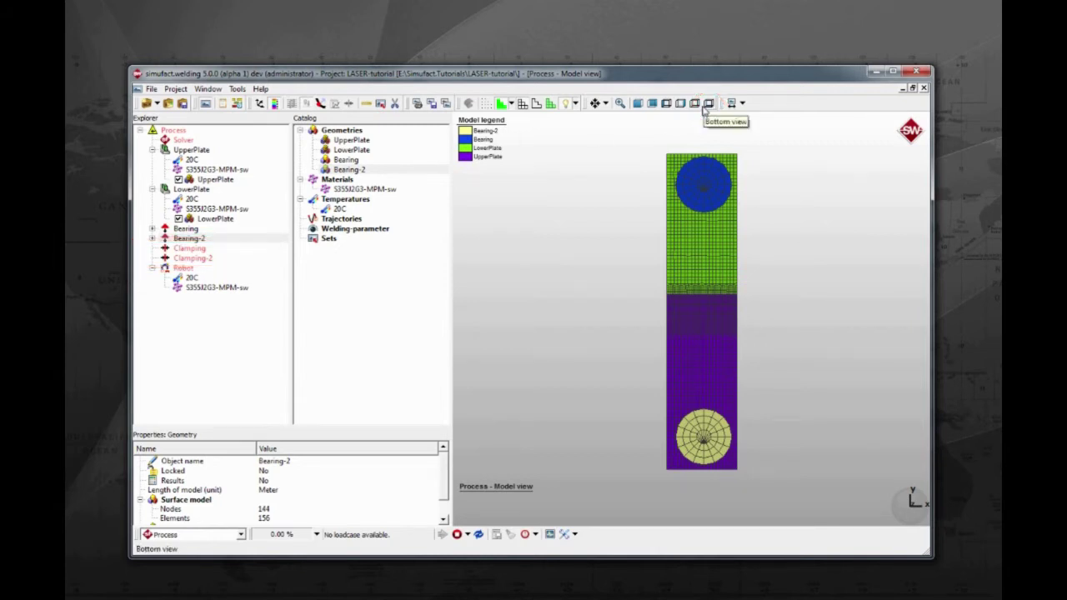
pyautogui.click(704, 107)
pyautogui.moveTo(707, 374); pyautogui.dragTo(716, 281, button='middle')
pyautogui.scroll(1, 715, 283)
pyautogui.scroll(-2, 717, 286)
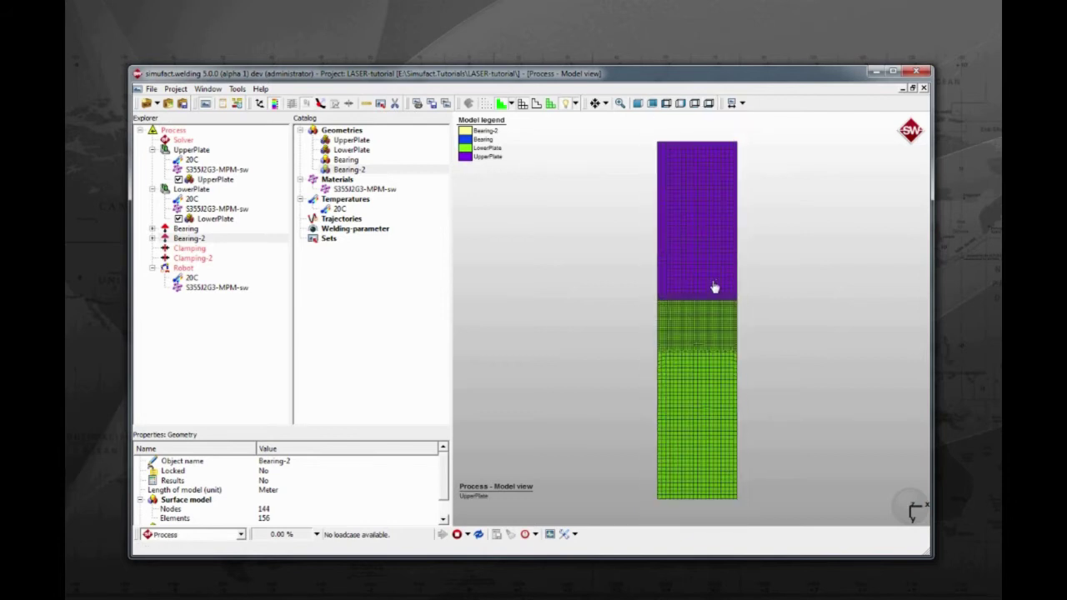
# Generate a cuboid geometry for Clamping, located on the upper plate.
pyautogui.click(198, 250)
pyautogui.rightClick(199, 251)
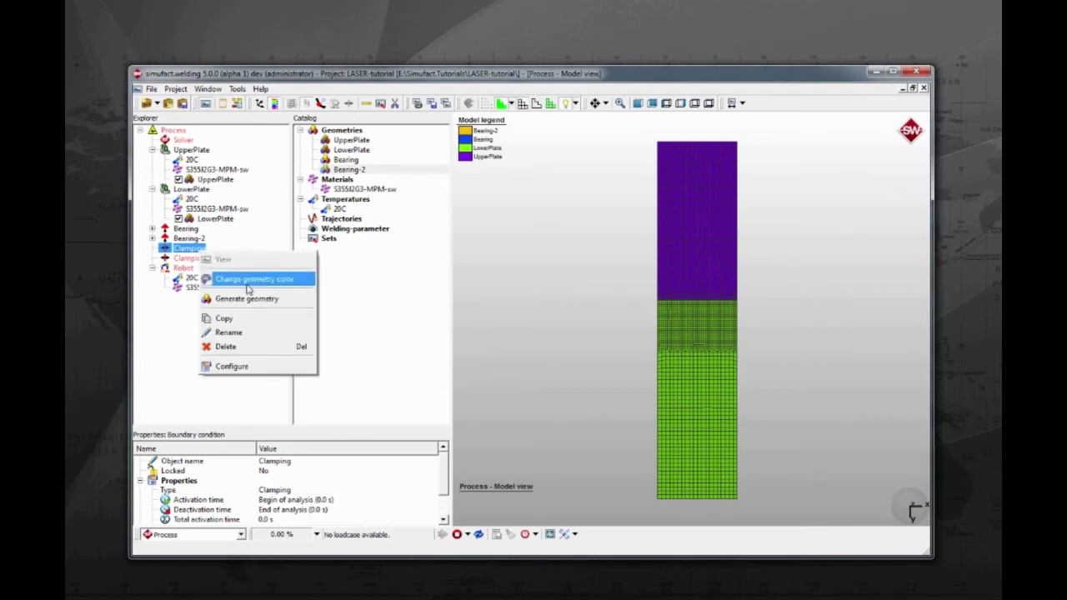
pyautogui.click(284, 298)
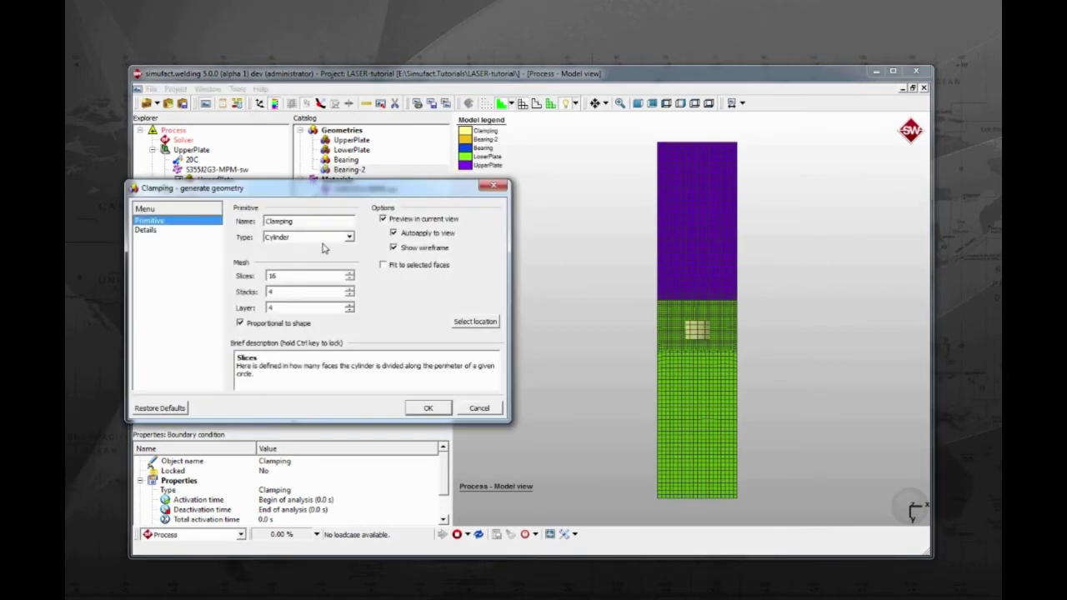
pyautogui.click(328, 239)
pyautogui.click(336, 248)
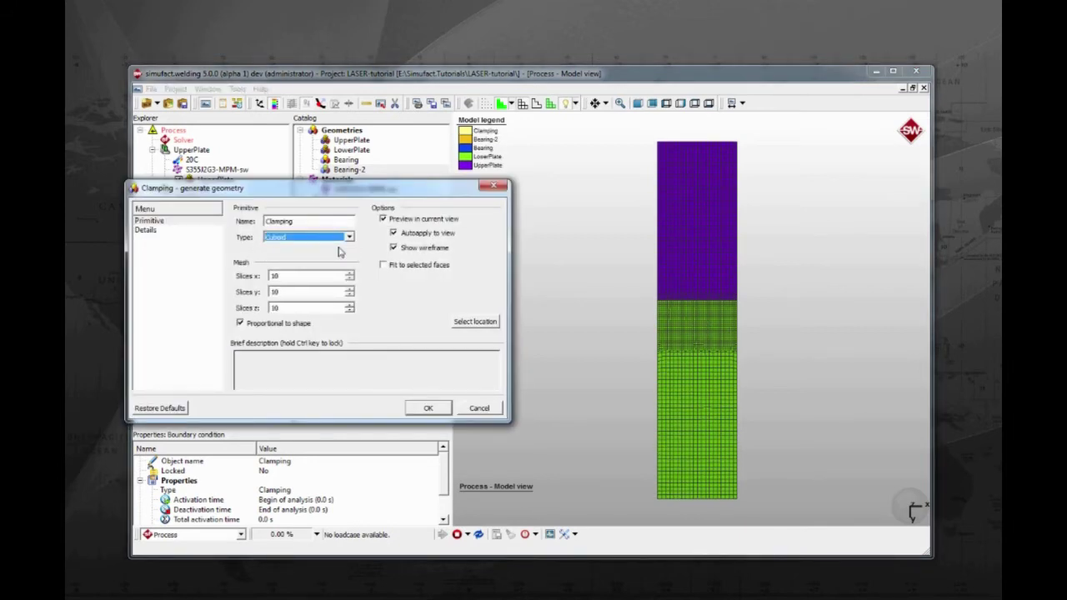
pyautogui.click(474, 321)
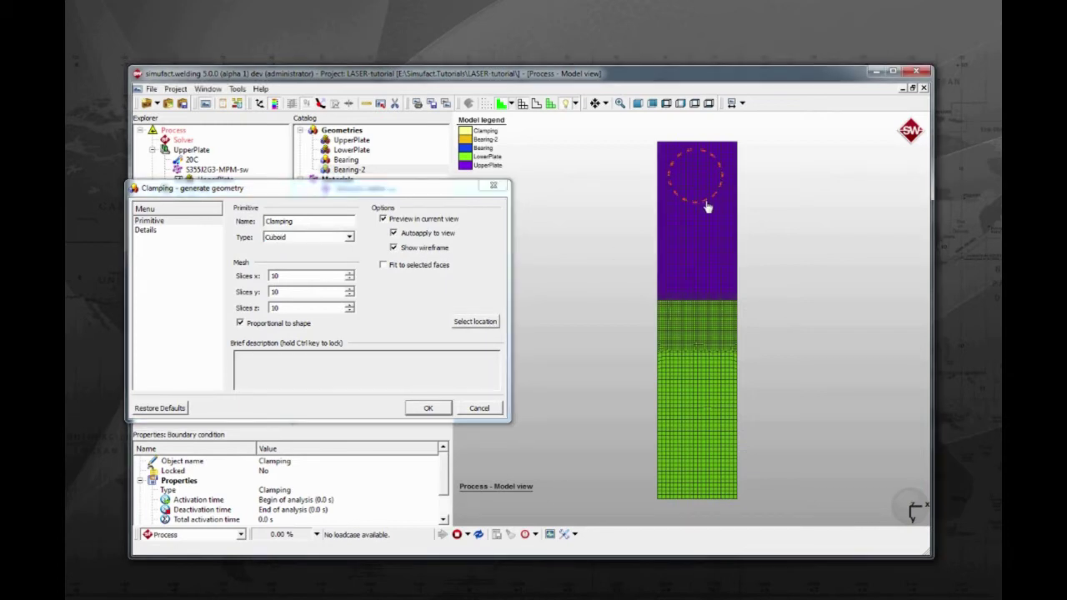
pyautogui.click(695, 177)
# Size the Clamping cuboid to width 10, height 5, depth 10 mm and confirm.
pyautogui.click(147, 229)
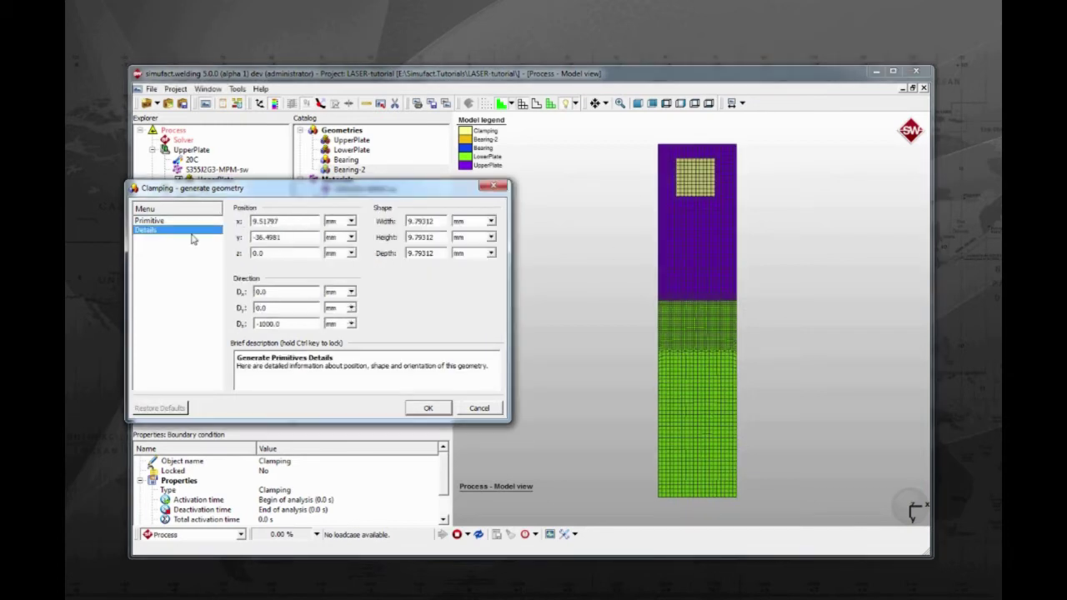
pyautogui.doubleClick(427, 221)
pyautogui.write('10')
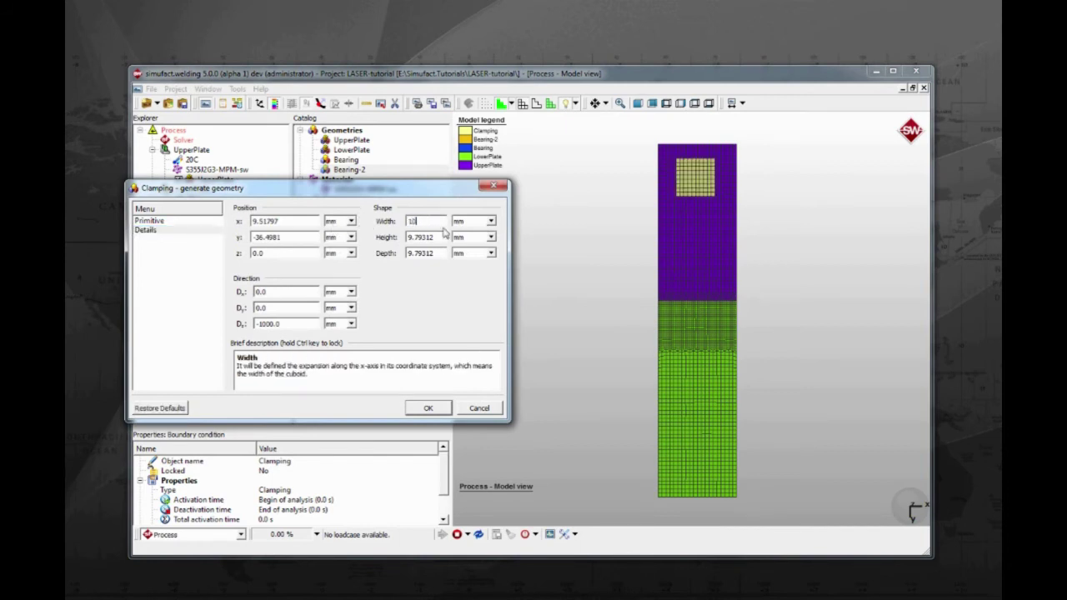
pyautogui.press('Tab')
pyautogui.write('5')
pyautogui.press('Tab')
pyautogui.write('10')
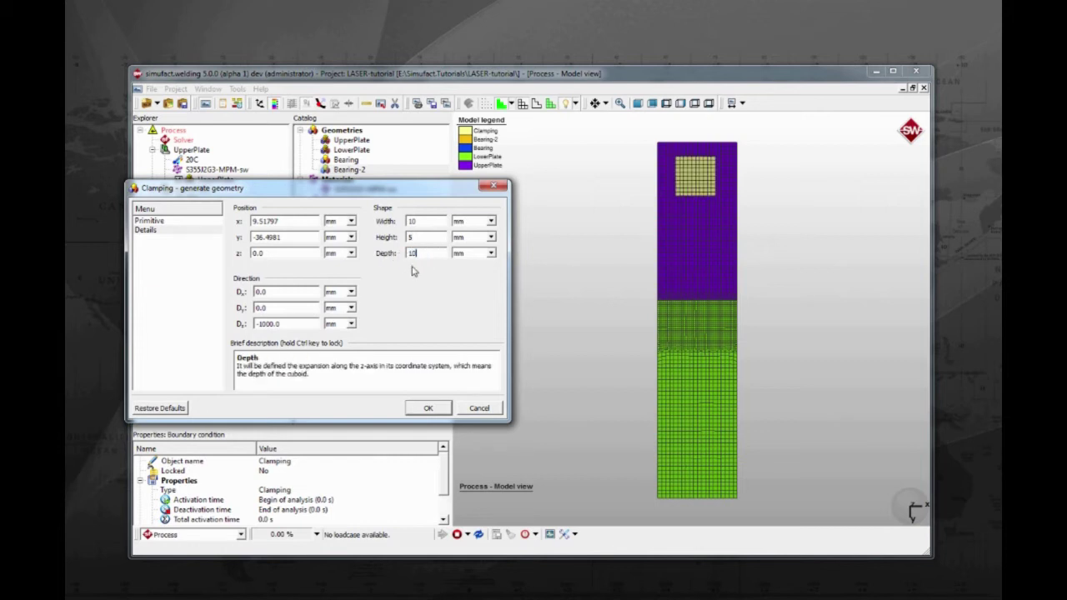
pyautogui.click(428, 409)
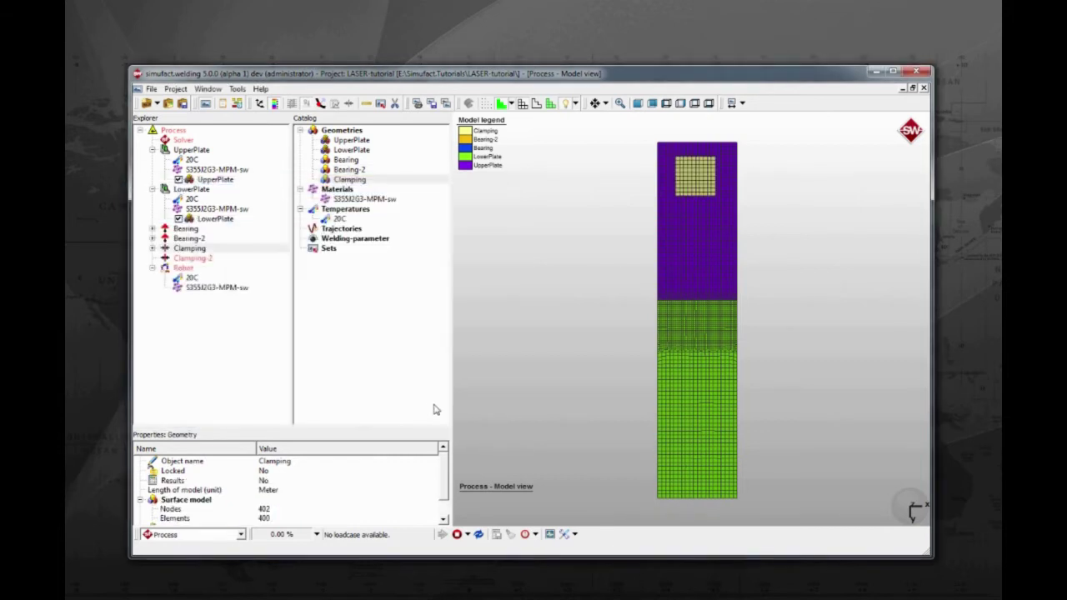
# Generate geometry for Clamping-2, placed near the lower plate's outer end.
pyautogui.click(193, 258)
pyautogui.rightClick(200, 259)
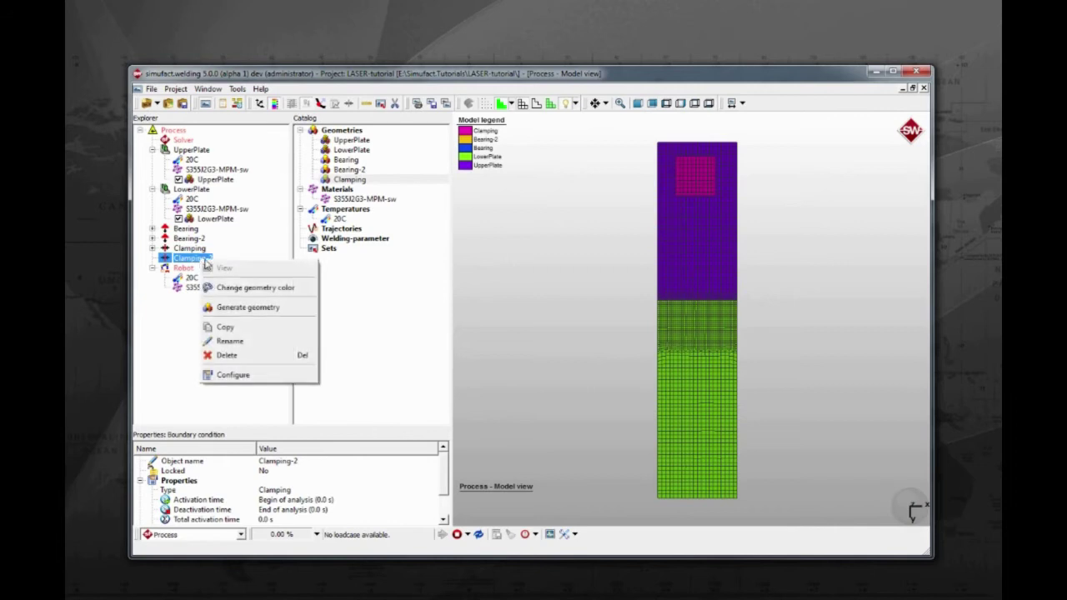
pyautogui.click(290, 312)
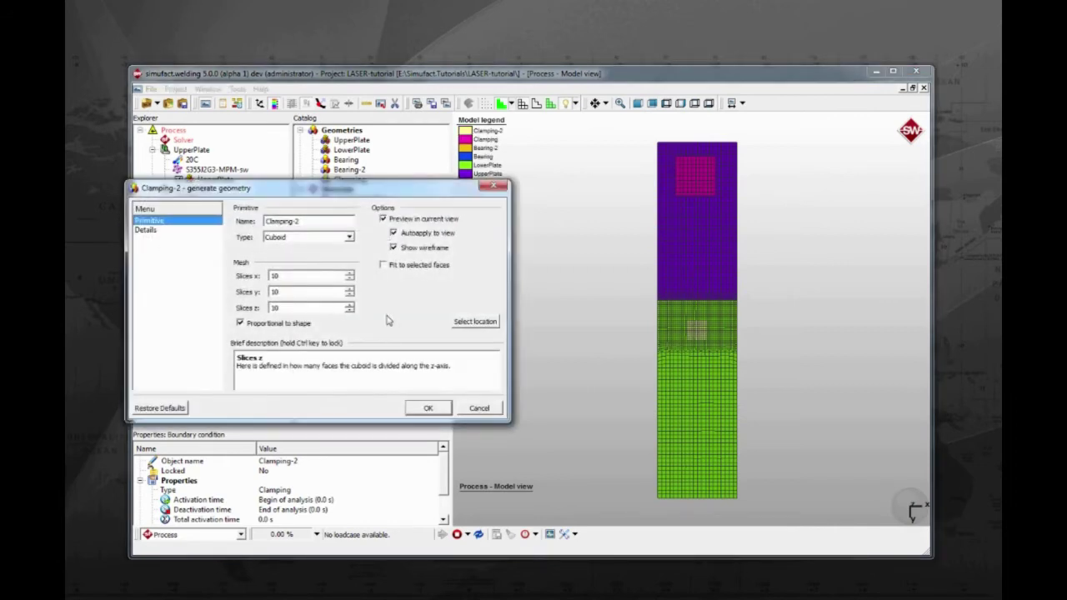
pyautogui.click(698, 469)
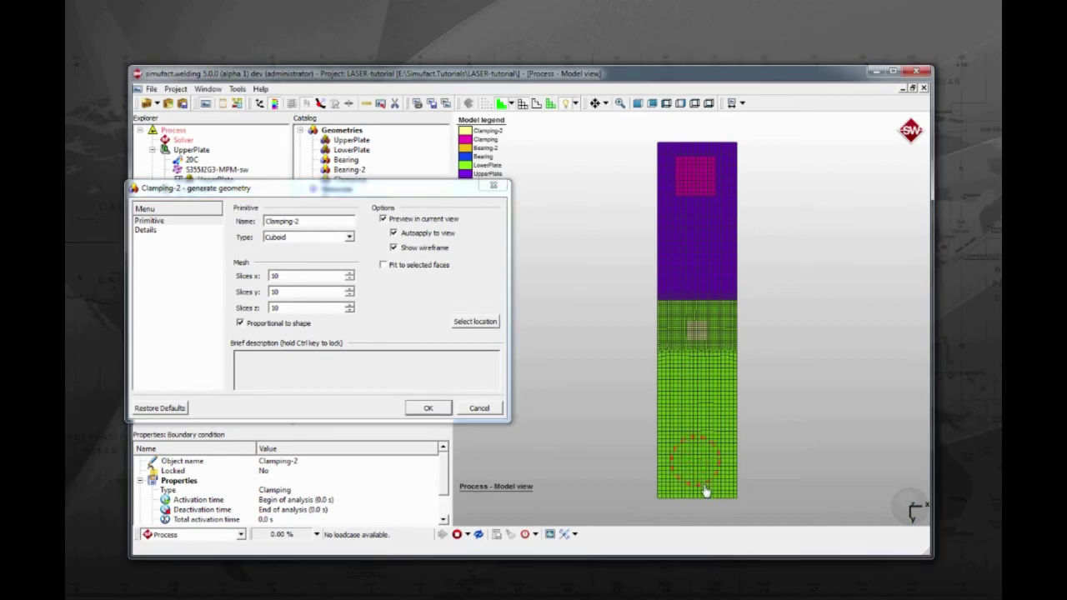
pyautogui.click(705, 493)
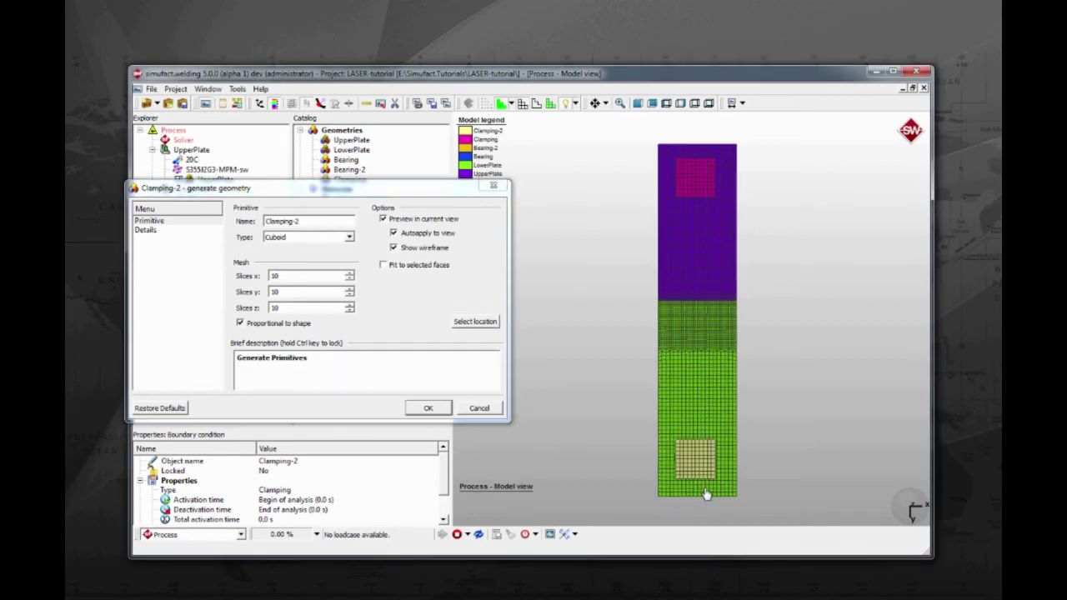
# Size the Clamping-2 cuboid to width 10, height 5, depth 10 mm and confirm.
pyautogui.click(194, 230)
pyautogui.doubleClick(440, 220)
pyautogui.write('1')
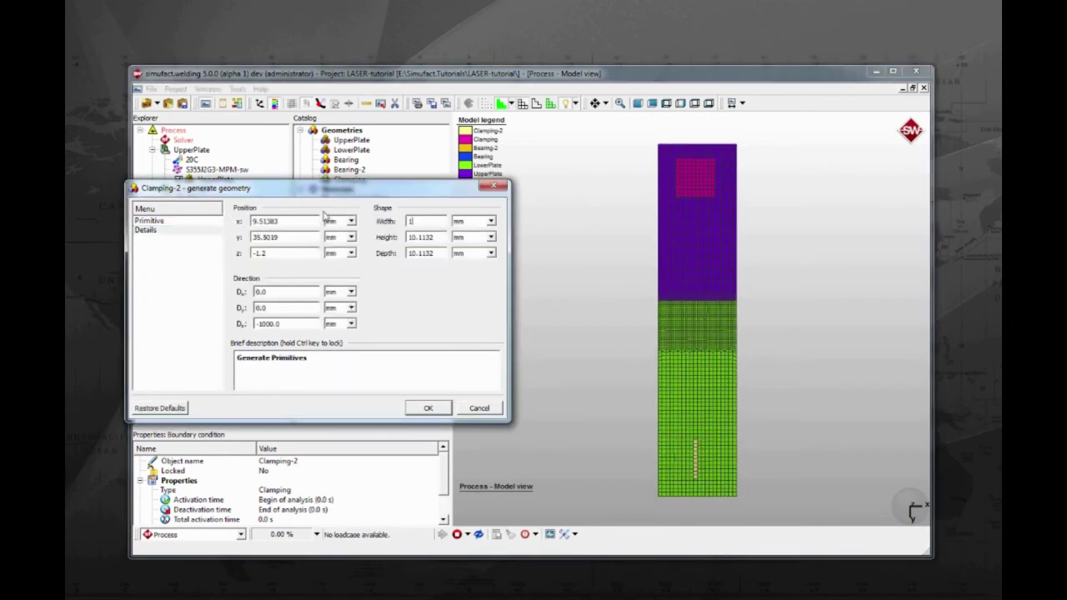
pyautogui.write('0')
pyautogui.doubleClick(420, 237)
pyautogui.write('5')
pyautogui.doubleClick(441, 253)
pyautogui.write('10')
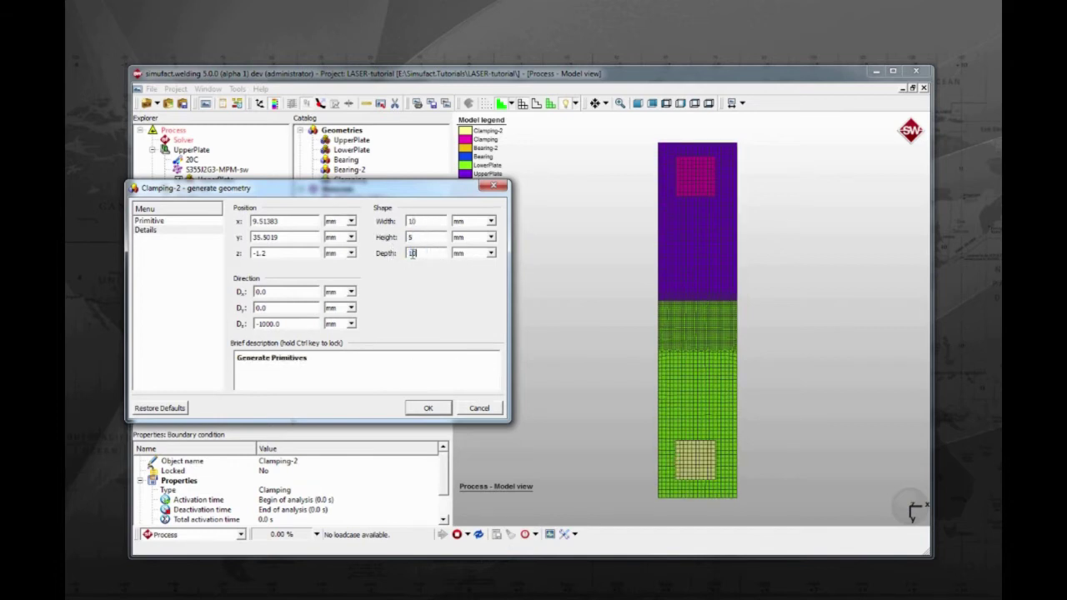
pyautogui.click(428, 407)
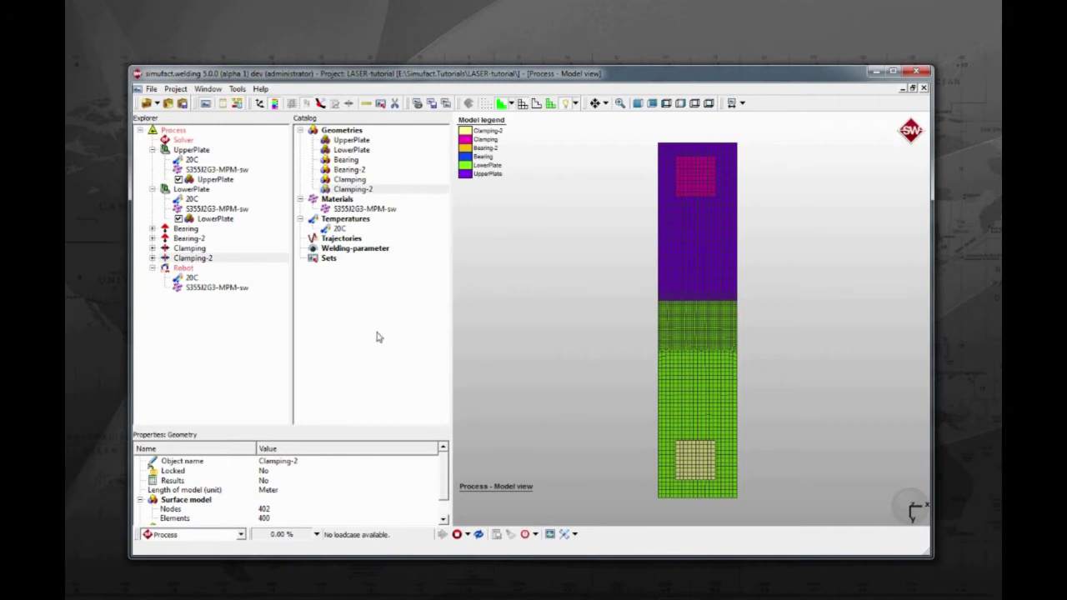
pyautogui.click(181, 250)
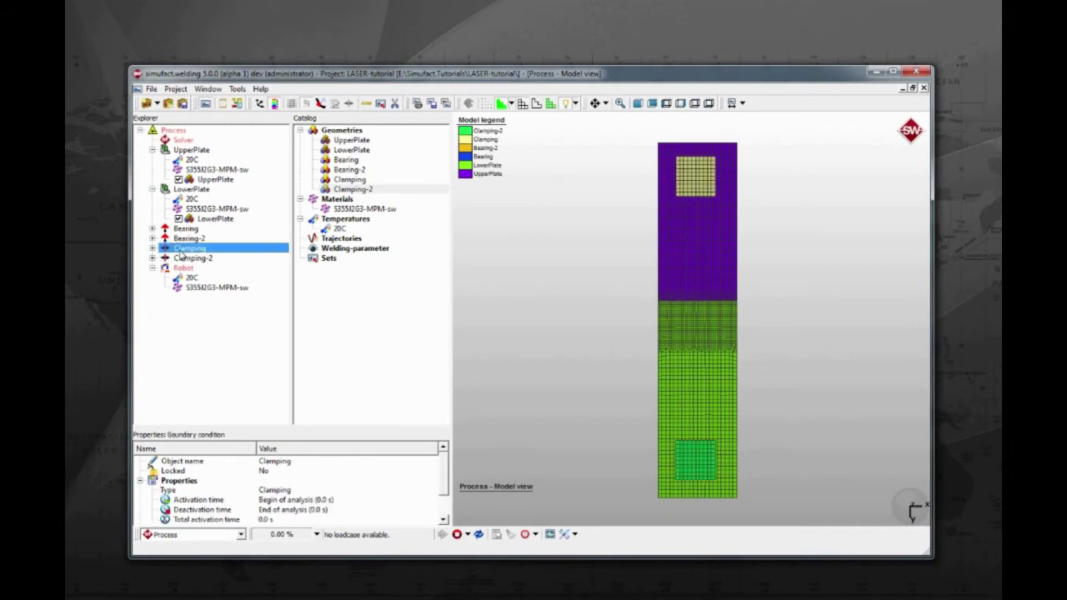
# Set Clamping to Stiffness & Force with a 100 N force.
pyautogui.doubleClick(180, 250)
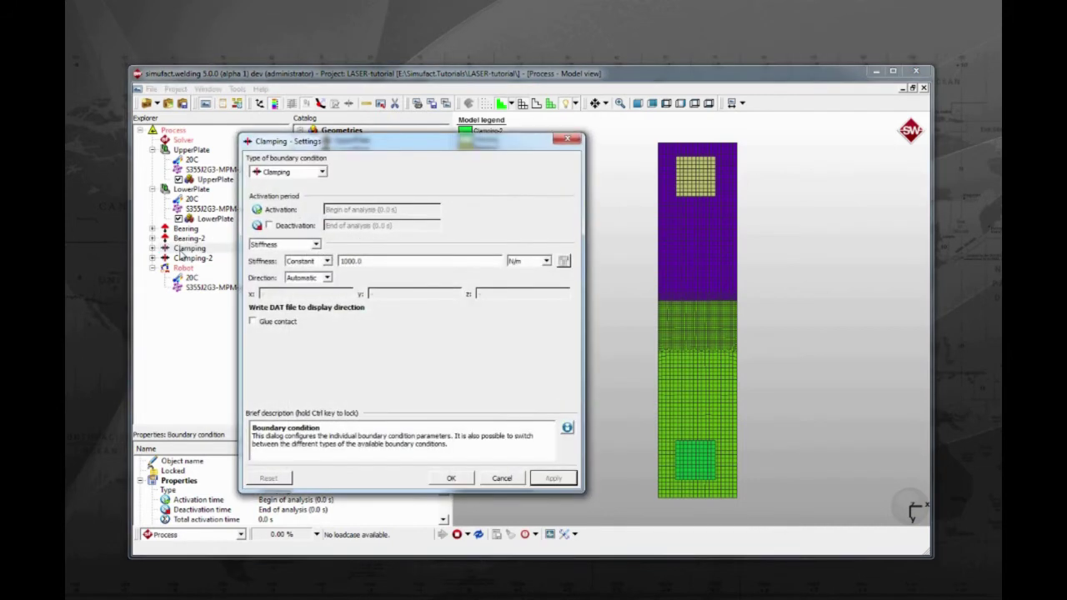
pyautogui.click(290, 245)
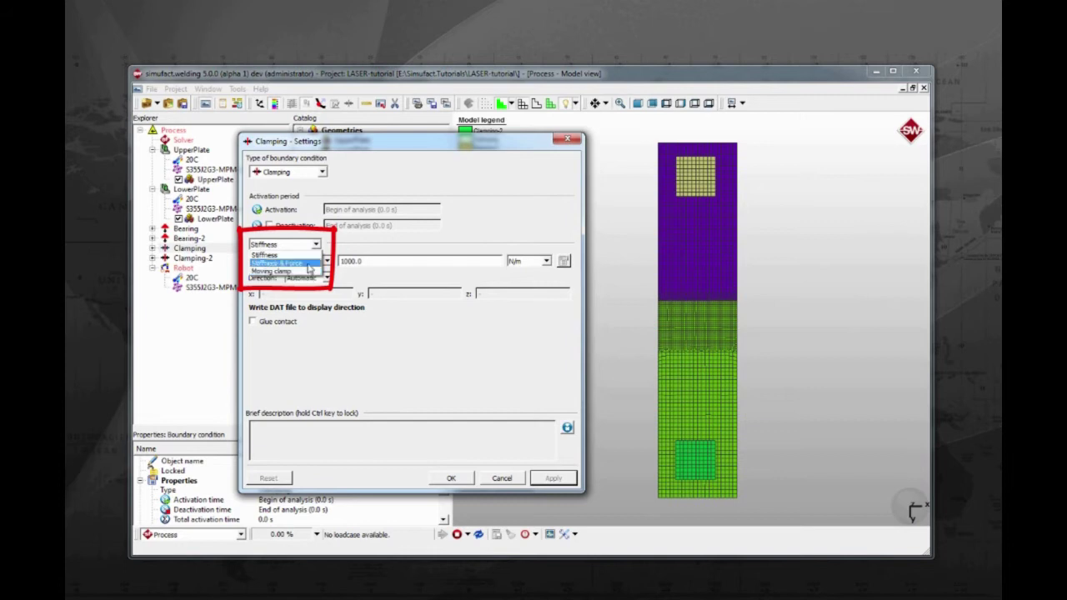
pyautogui.click(309, 265)
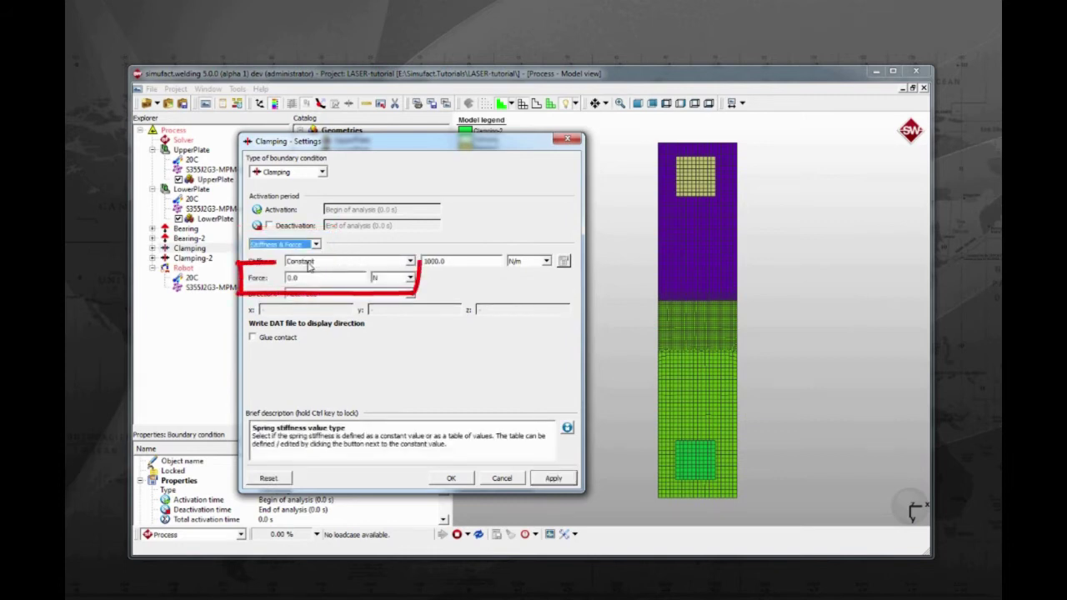
pyautogui.doubleClick(291, 277)
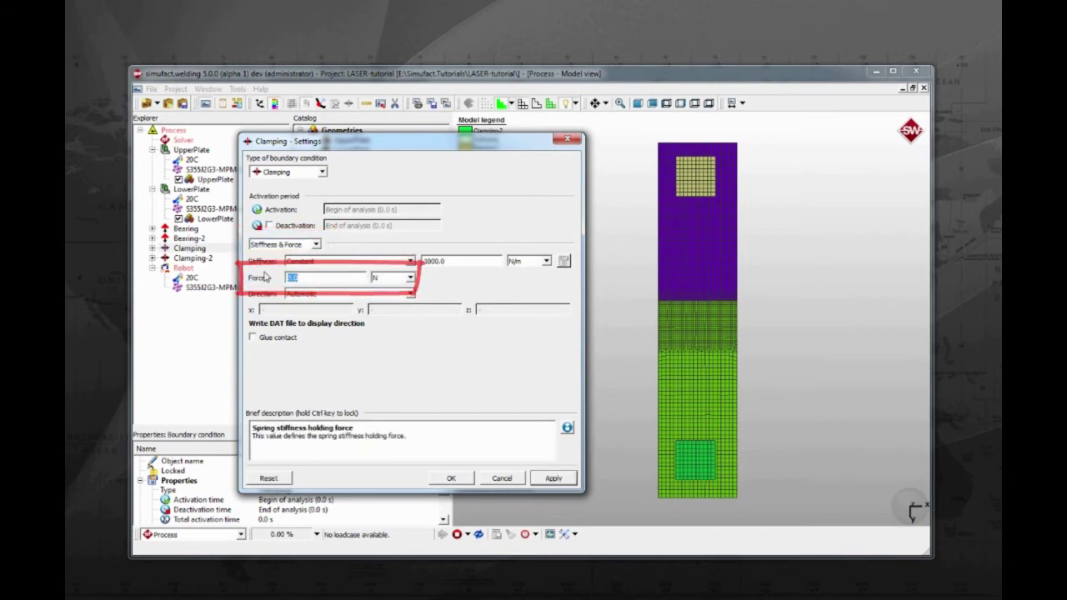
pyautogui.write('1')
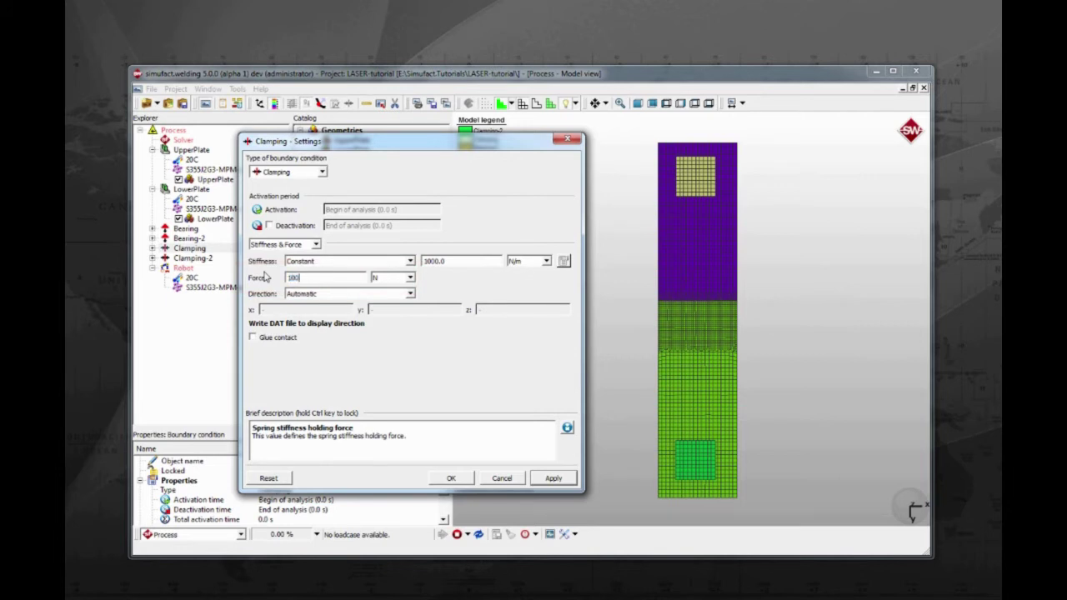
pyautogui.click(447, 478)
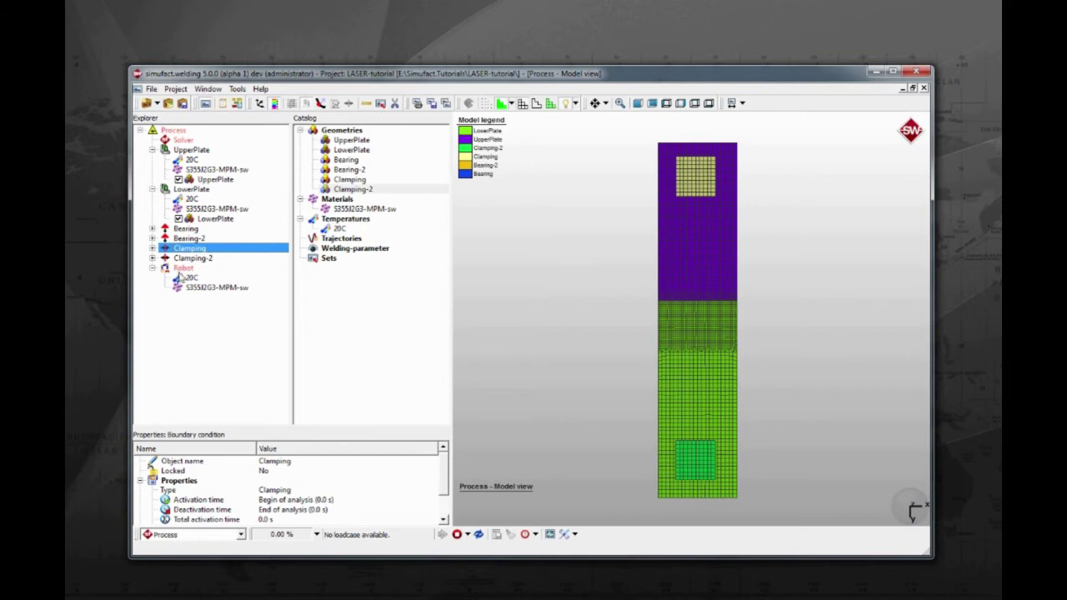
# Set Clamping-2 to Stiffness & Force with a 100 N force.
pyautogui.doubleClick(190, 258)
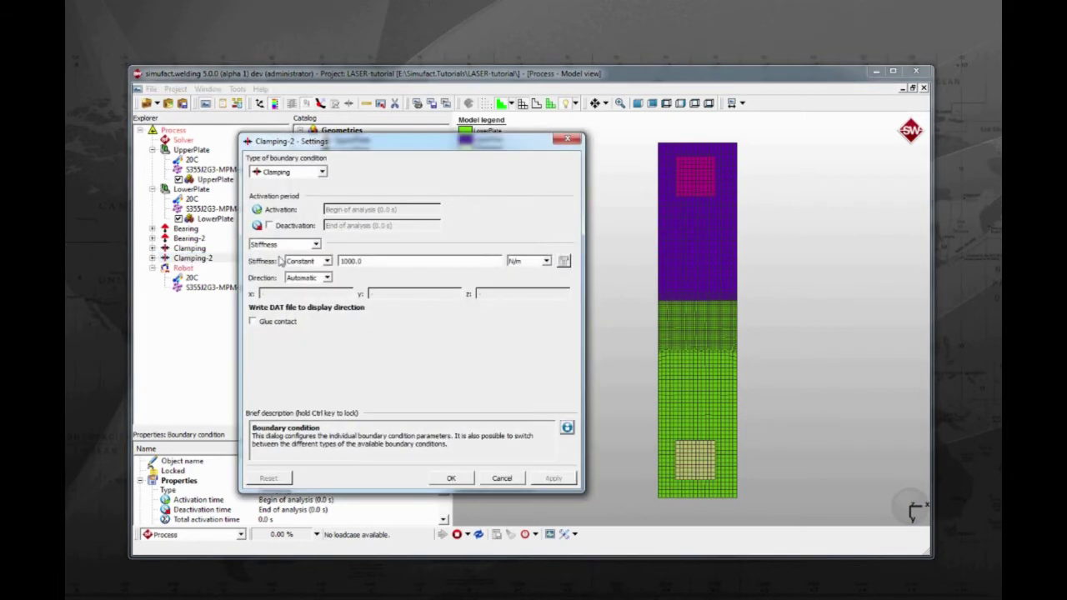
pyautogui.click(301, 246)
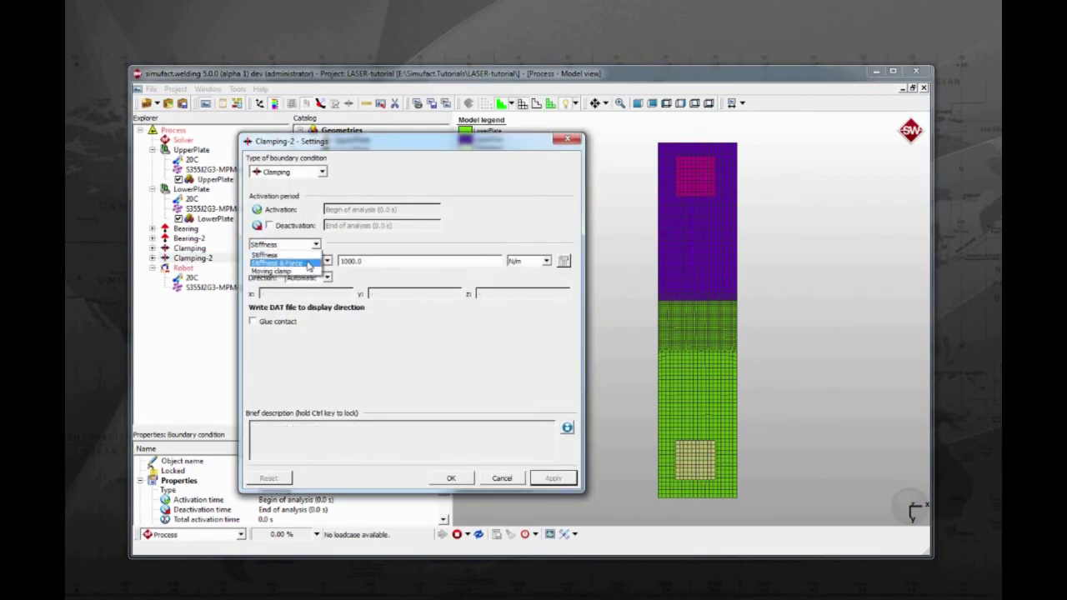
pyautogui.click(313, 264)
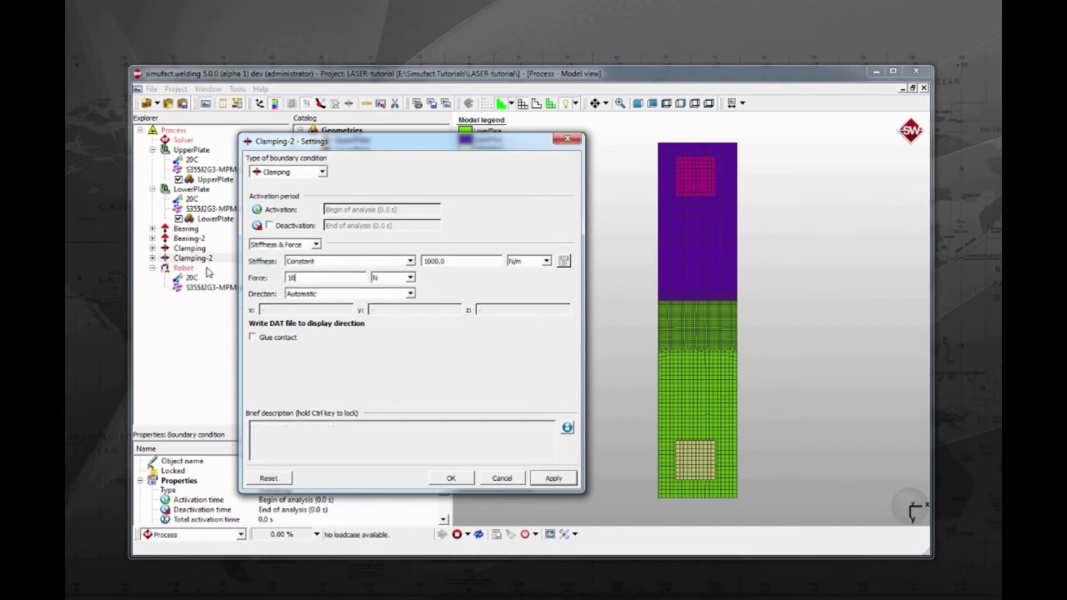
pyautogui.write('100')
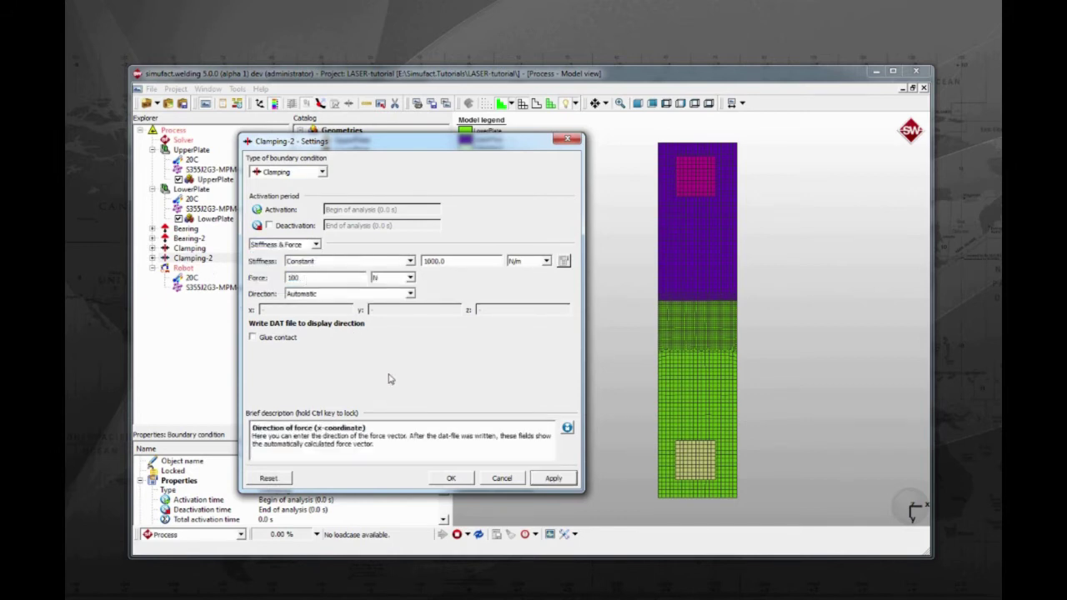
pyautogui.click(465, 480)
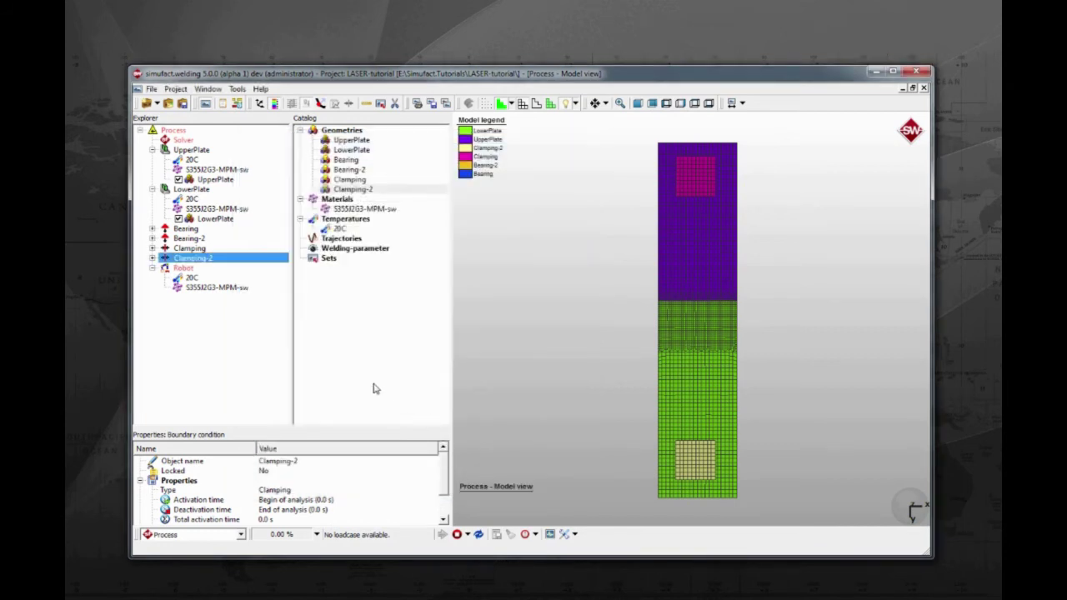
# Save the project, reorient to an oblique view of the plates, and select Sets in the catalog.
pyautogui.click(183, 107)
pyautogui.click(679, 444)
pyautogui.moveTo(678, 444); pyautogui.dragTo(653, 344)
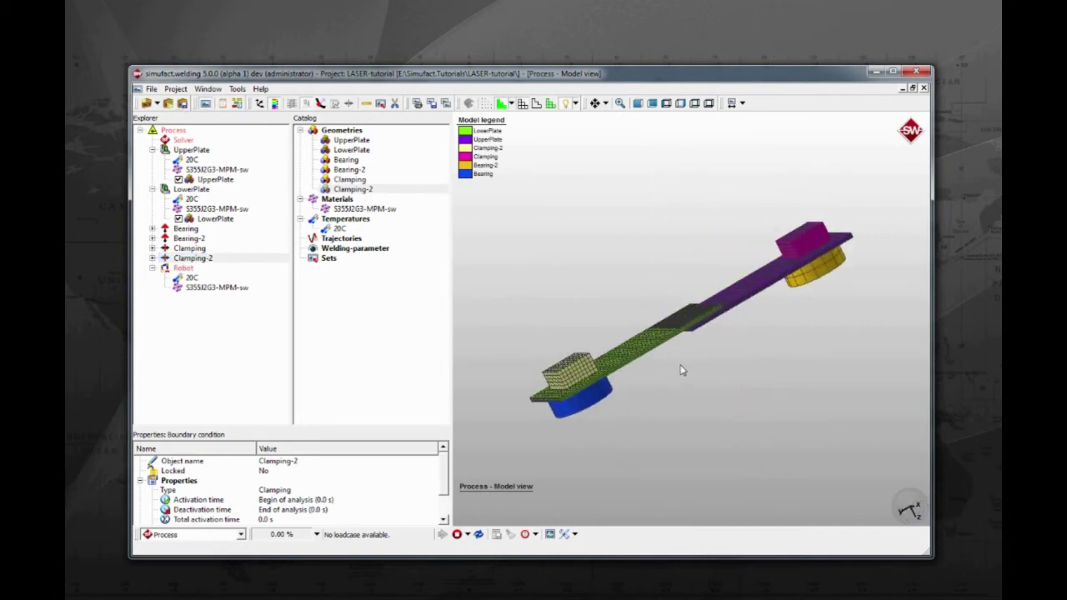
pyautogui.moveTo(722, 431); pyautogui.dragTo(658, 310)
pyautogui.click(694, 102)
pyautogui.moveTo(707, 256); pyautogui.dragTo(624, 278)
pyautogui.scroll(6, 700, 289)
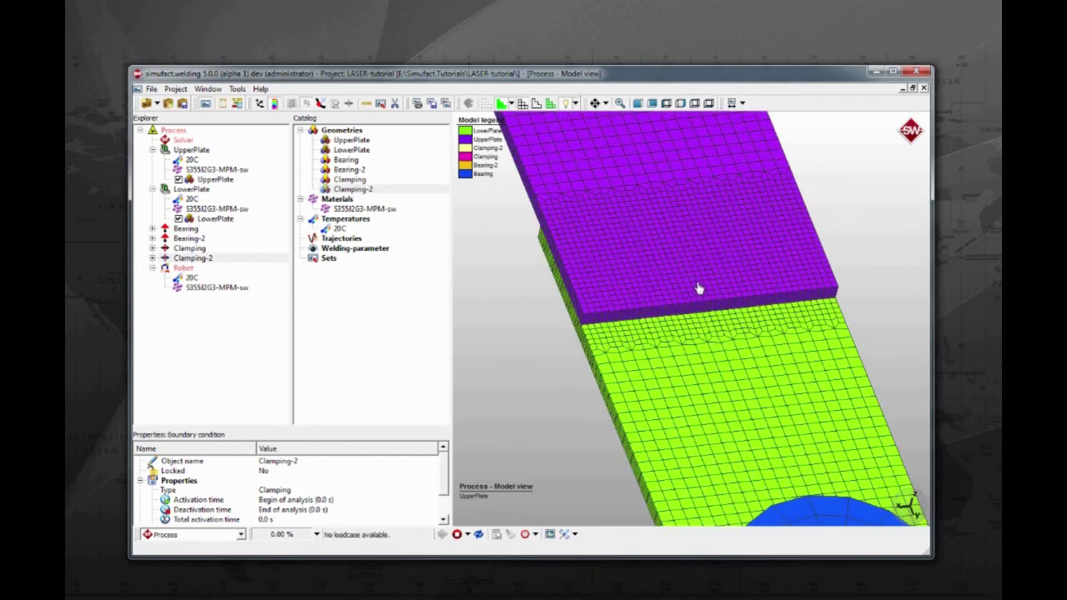
pyautogui.scroll(5, 691, 283)
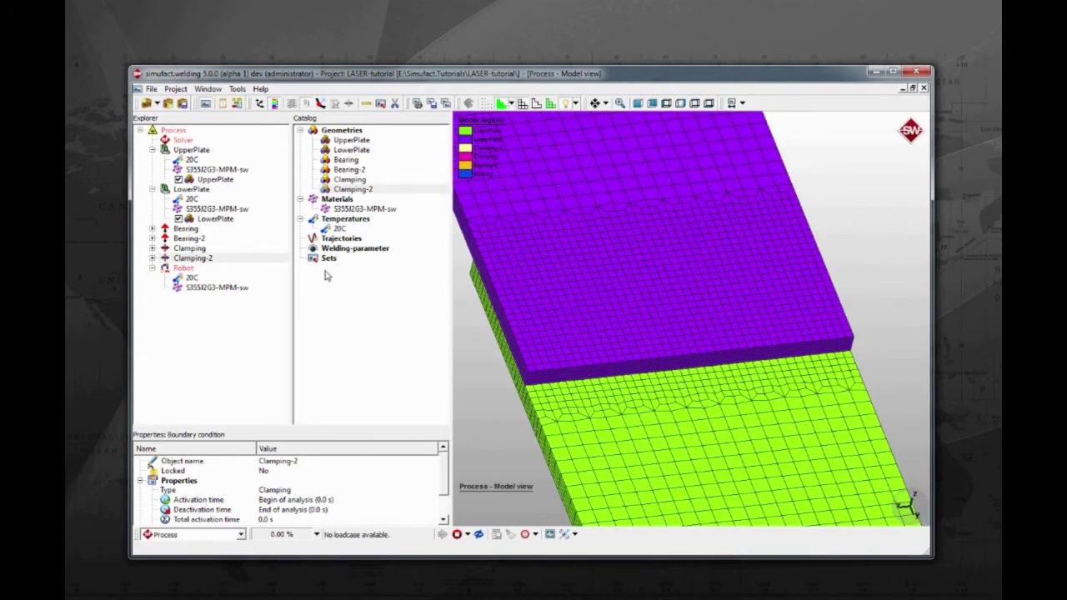
pyautogui.click(324, 264)
pyautogui.click(324, 262)
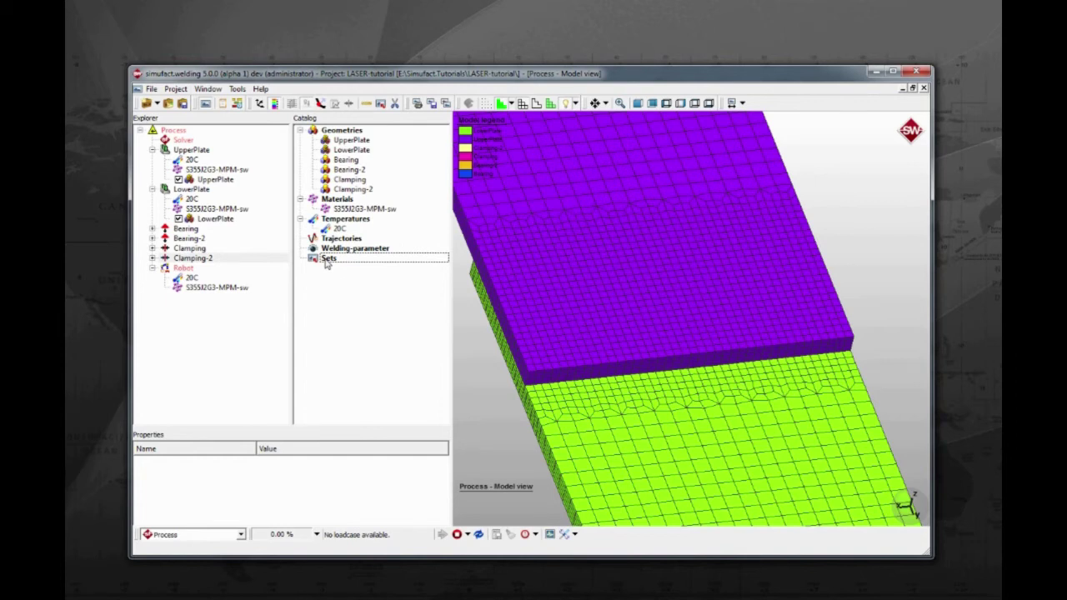
# Create a node set from upper-plate nodes 1305 and 2151.
pyautogui.rightClick(327, 262)
pyautogui.click(364, 270)
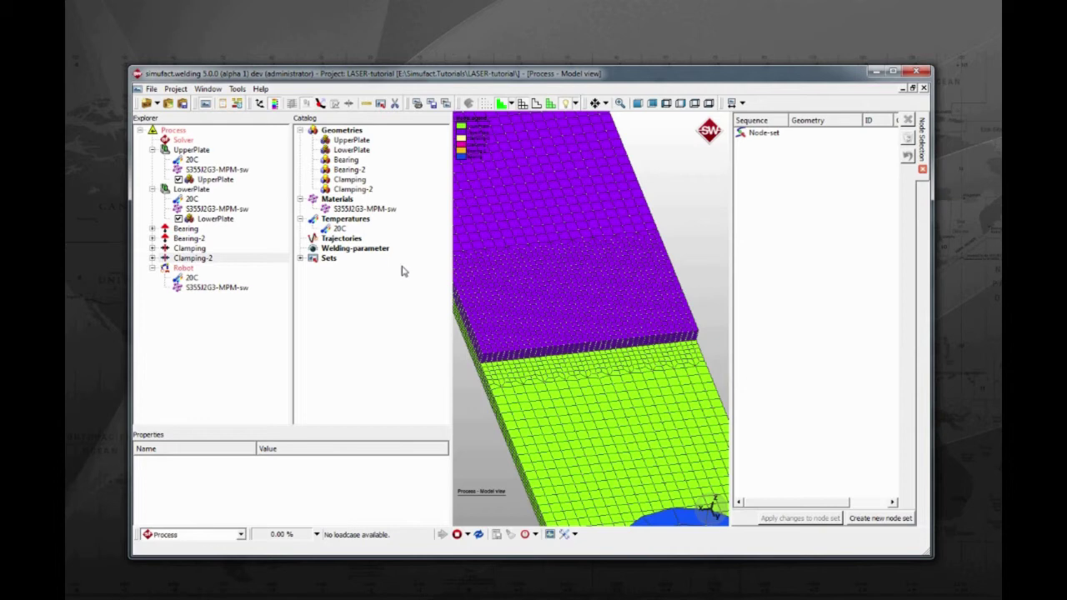
pyautogui.scroll(3, 563, 307)
pyautogui.scroll(3, 569, 310)
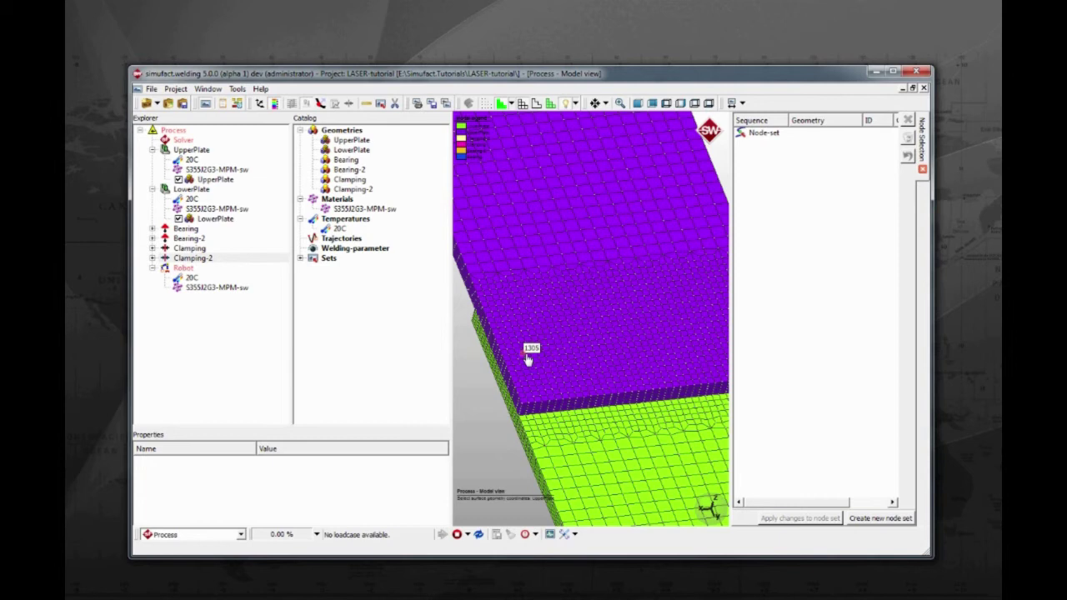
pyautogui.click(527, 358)
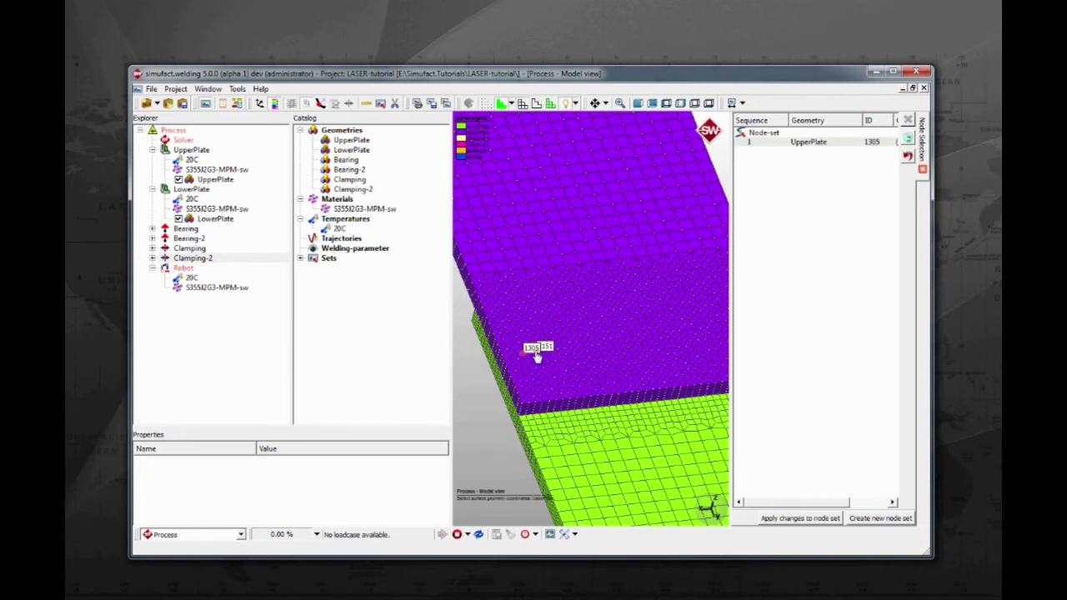
pyautogui.click(538, 356)
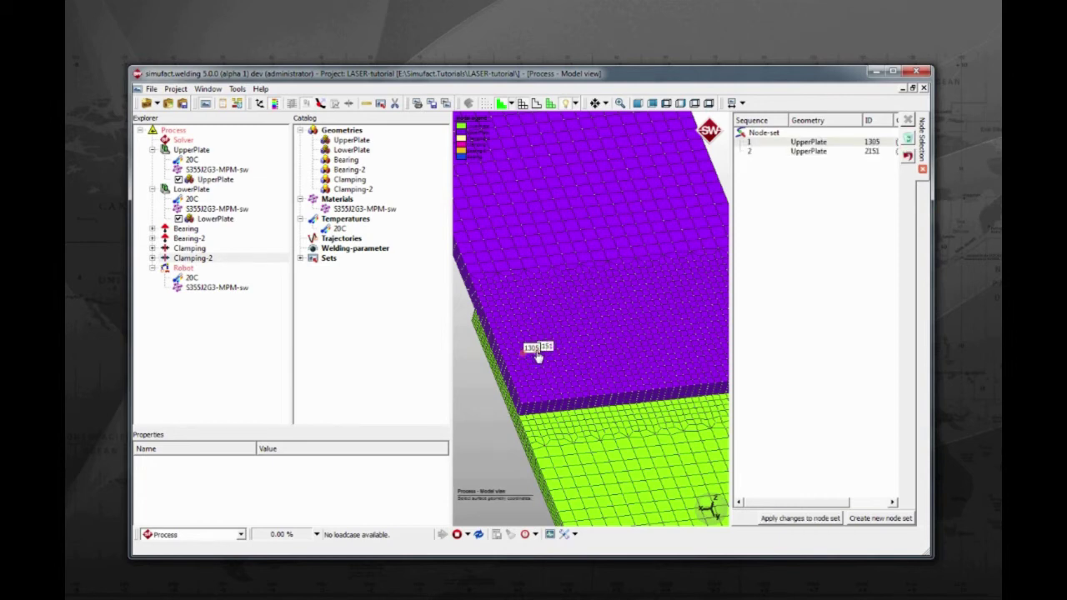
pyautogui.click(801, 518)
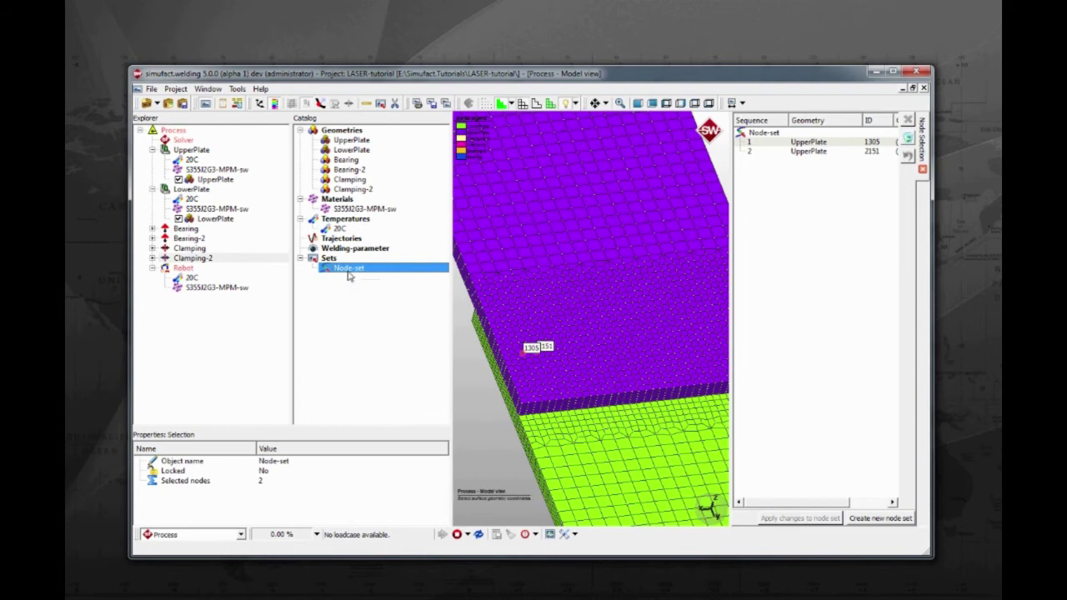
# Turn the node set into a weld-line trajectory named Tack01.
pyautogui.moveTo(348, 272); pyautogui.dragTo(343, 262)
pyautogui.moveTo(342, 262); pyautogui.dragTo(342, 240)
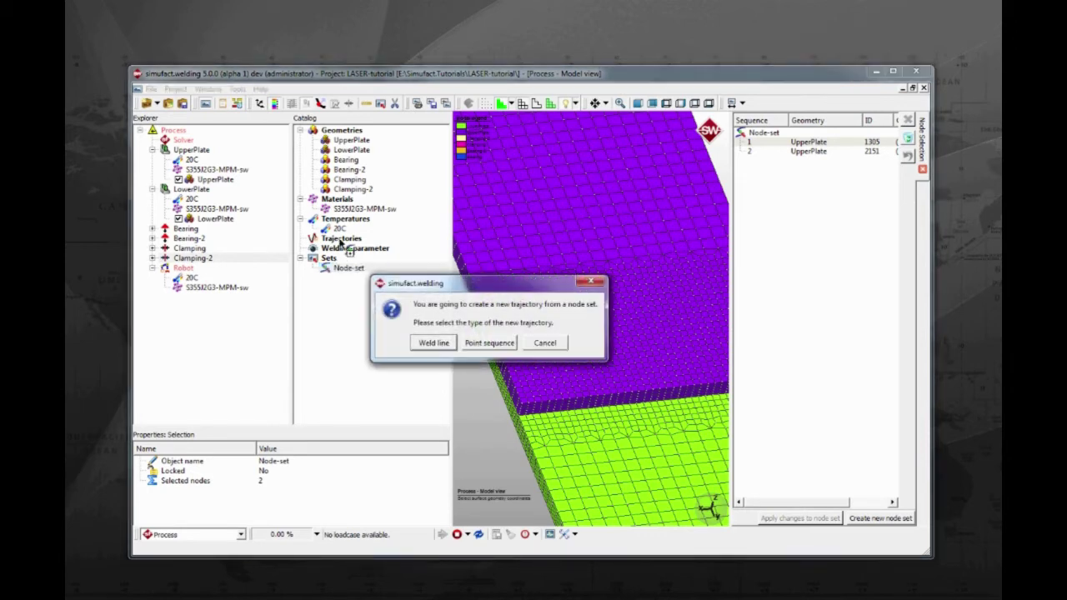
pyautogui.click(430, 343)
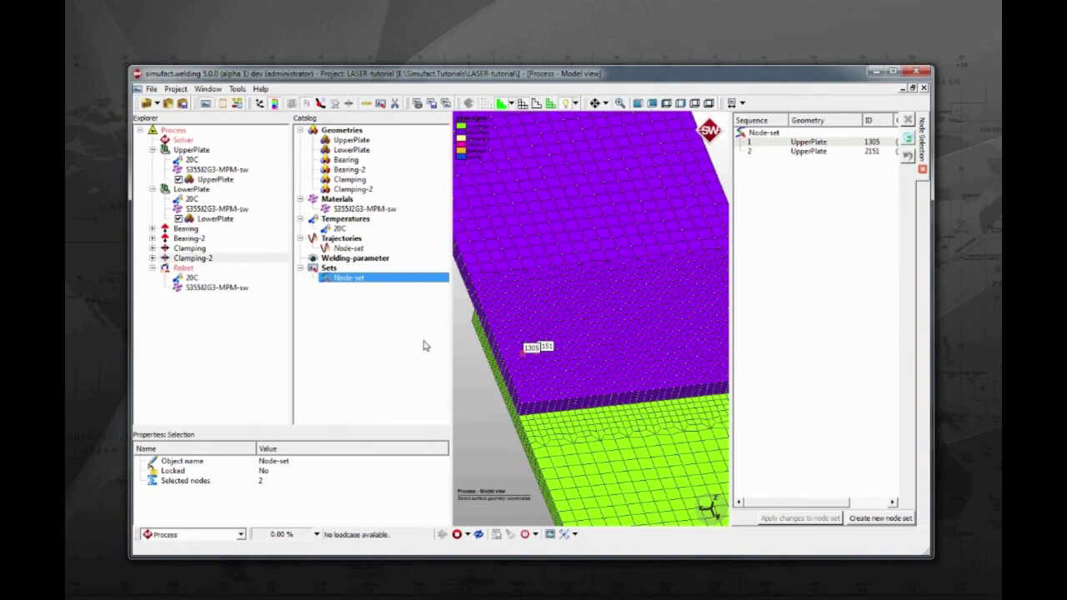
pyautogui.click(348, 249)
pyautogui.rightClick(349, 249)
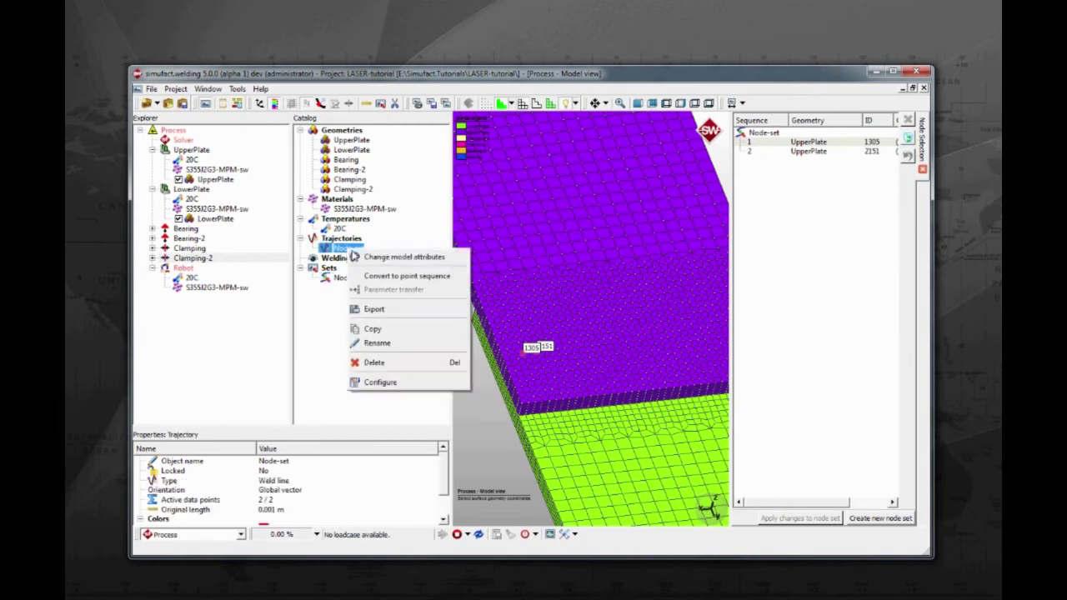
pyautogui.click(417, 343)
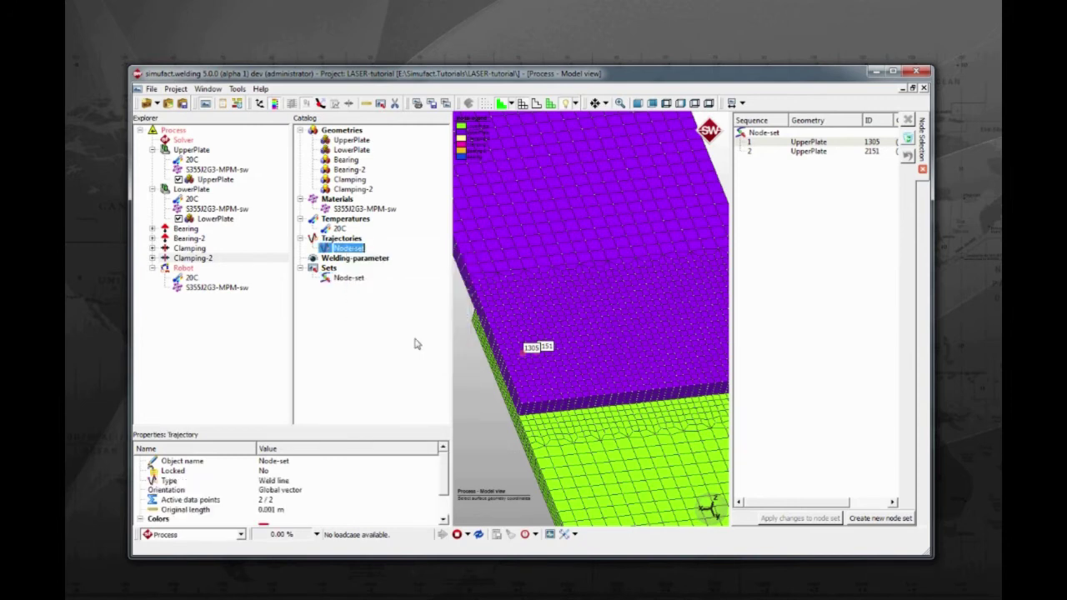
pyautogui.write('Tack01')
pyautogui.press('Return')
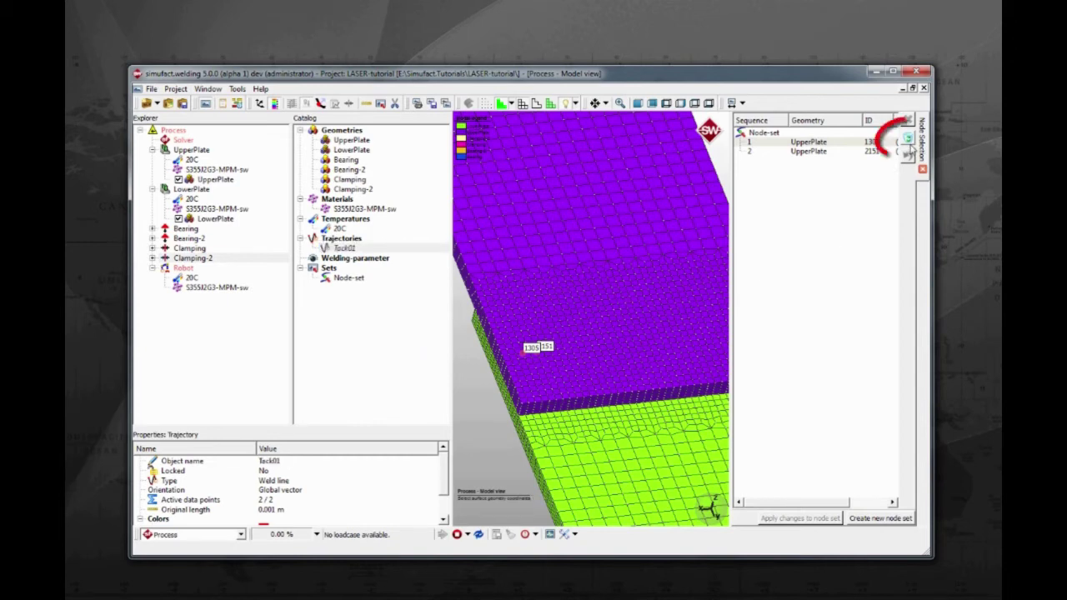
# Clear the node set and rebuild it from upper-plate nodes 1331 and 1057.
pyautogui.click(908, 139)
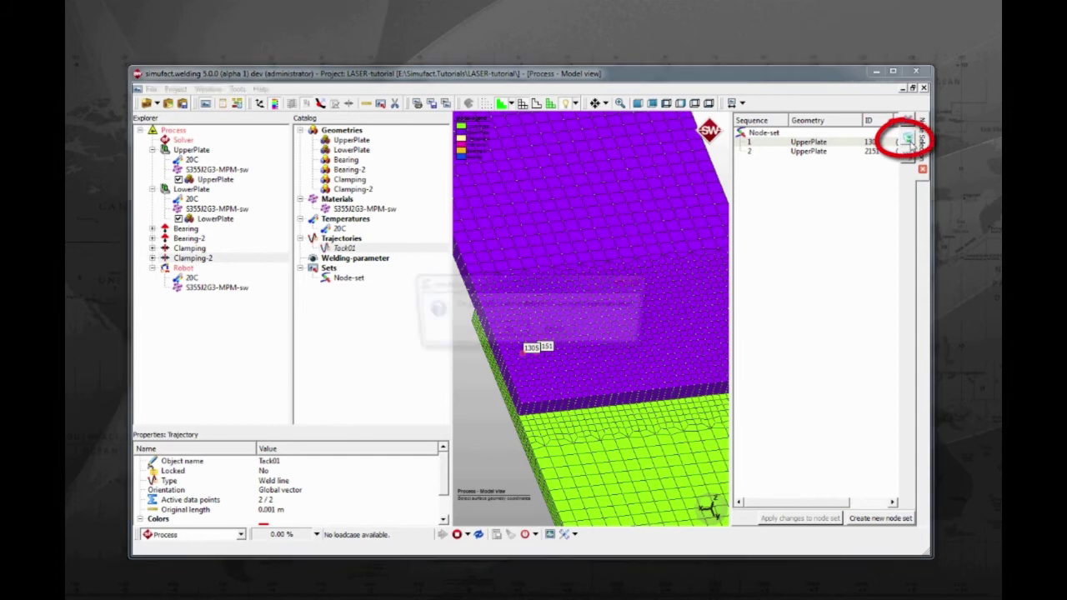
pyautogui.click(510, 331)
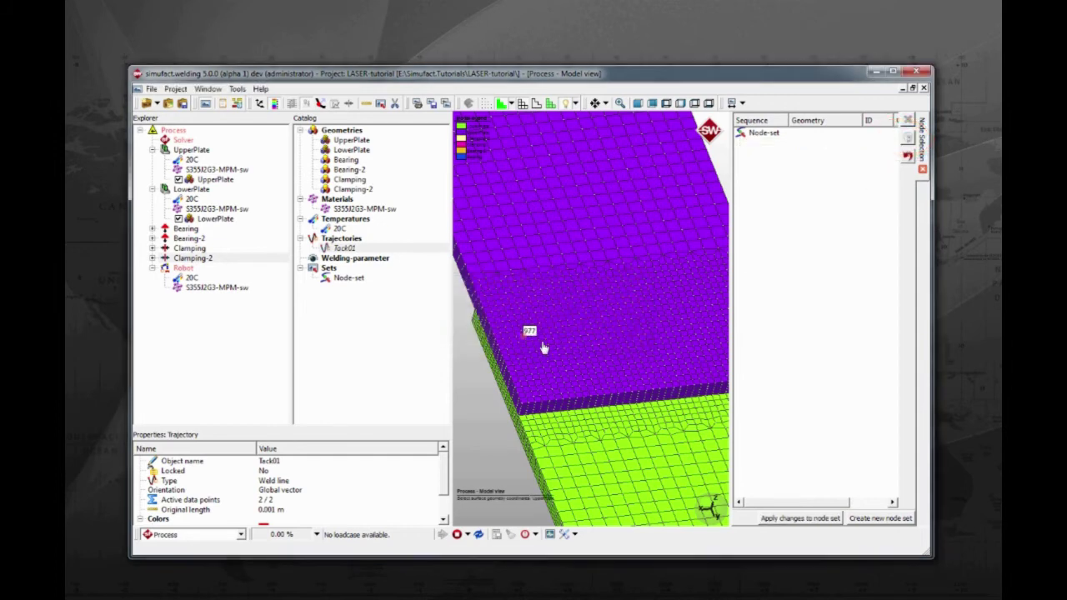
pyautogui.moveTo(650, 356); pyautogui.dragTo(675, 415, button='right')
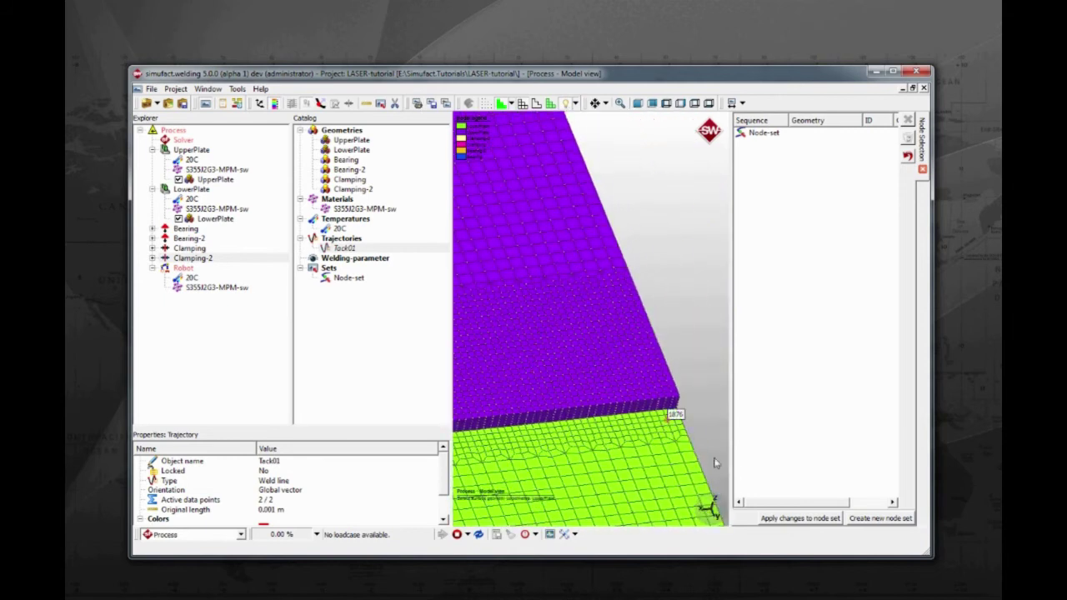
pyautogui.click(653, 357)
pyautogui.click(643, 354)
pyautogui.click(784, 519)
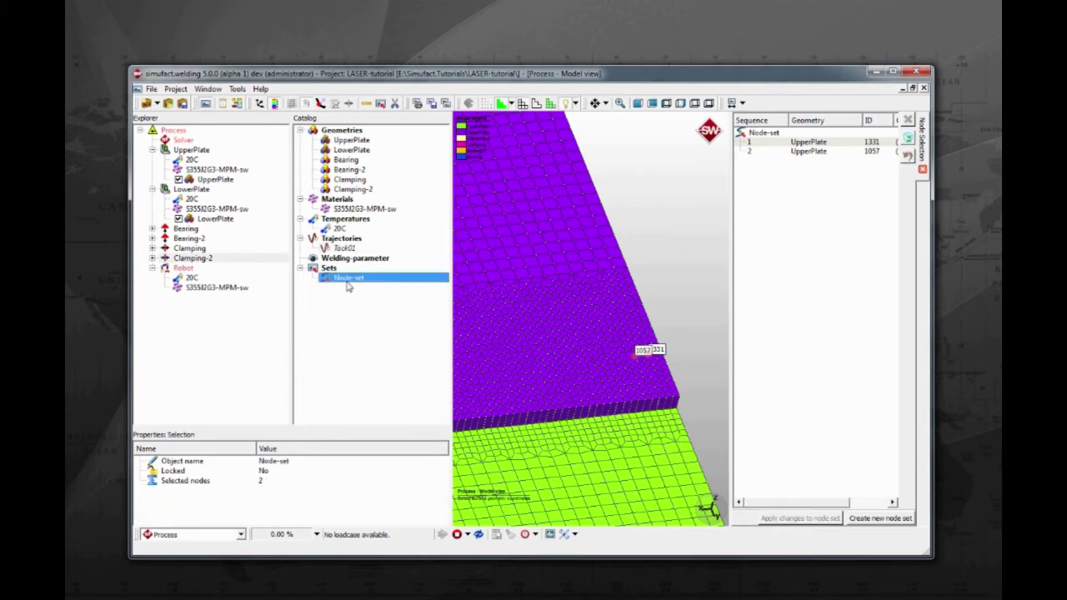
# Turn the node set into a weld-line trajectory named Tack02, then clear the picked nodes.
pyautogui.moveTo(349, 286); pyautogui.dragTo(344, 245)
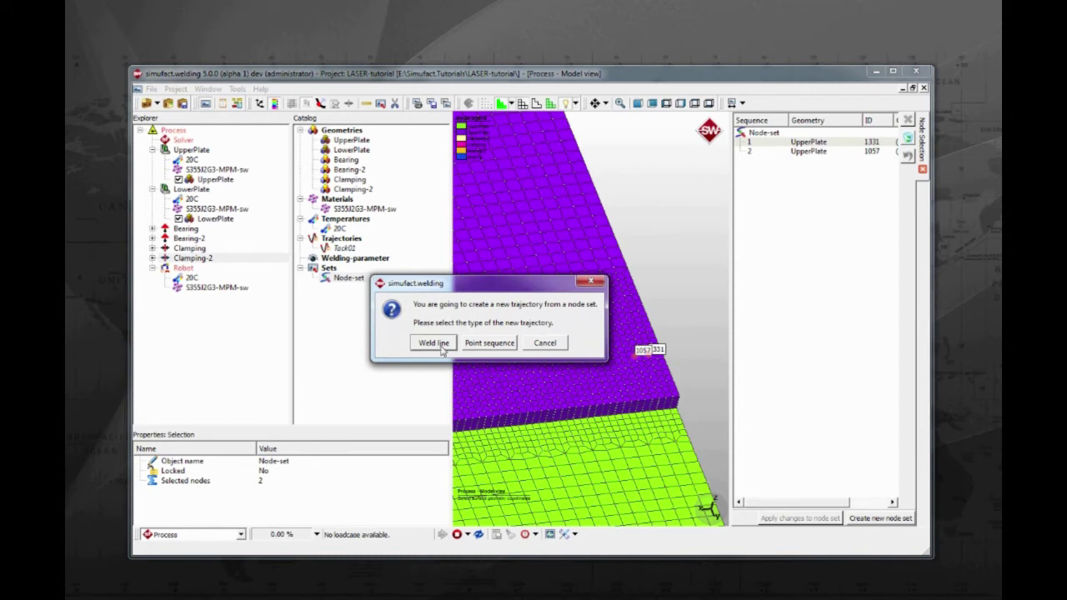
pyautogui.click(433, 342)
pyautogui.click(362, 264)
pyautogui.rightClick(362, 265)
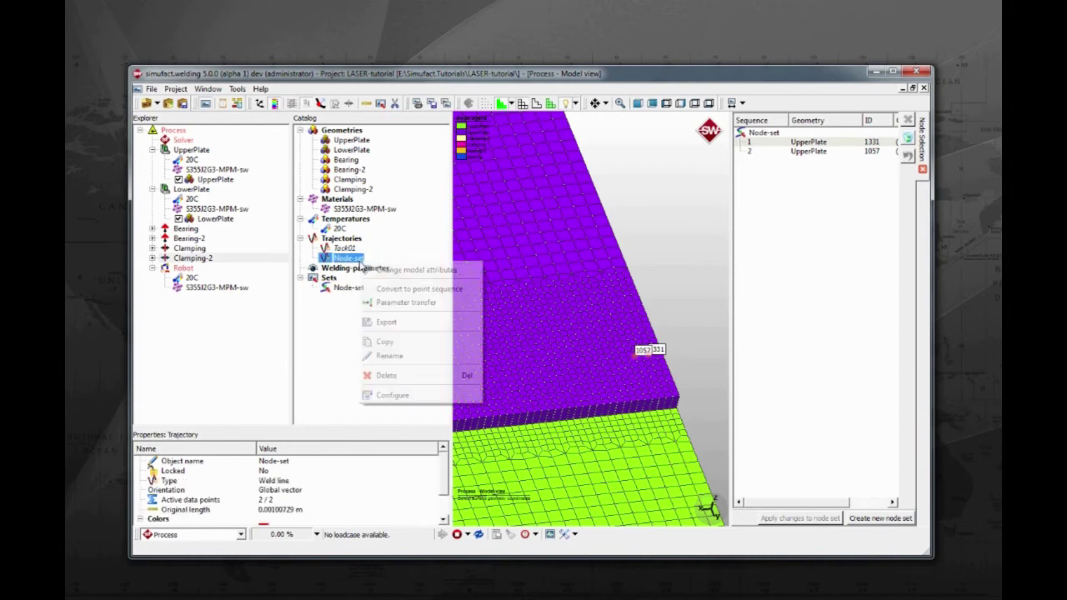
pyautogui.click(438, 356)
pyautogui.write('T')
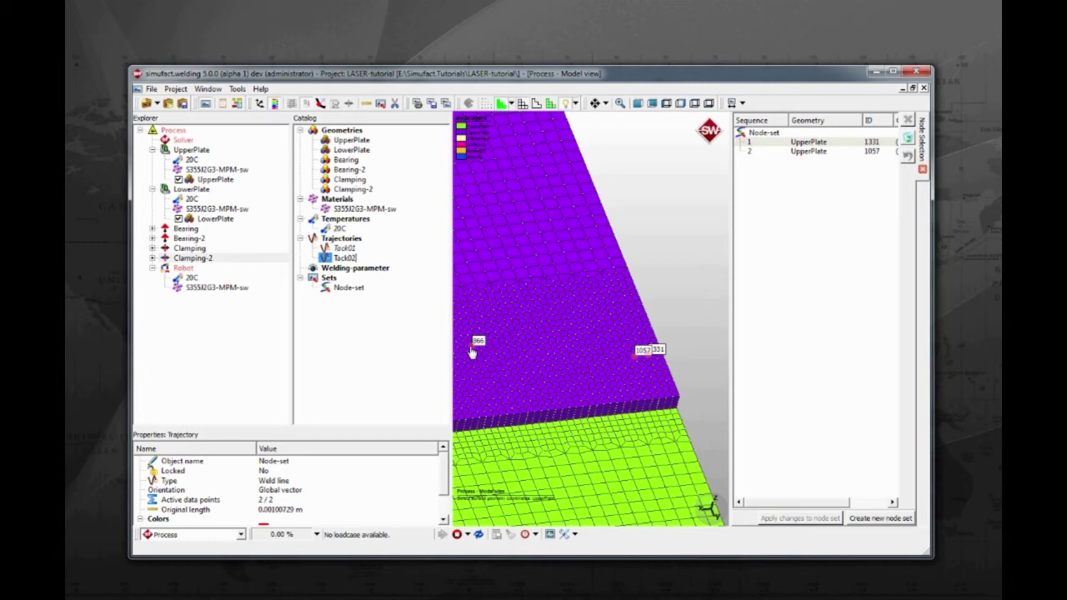
pyautogui.write('ack02')
pyautogui.press('Return')
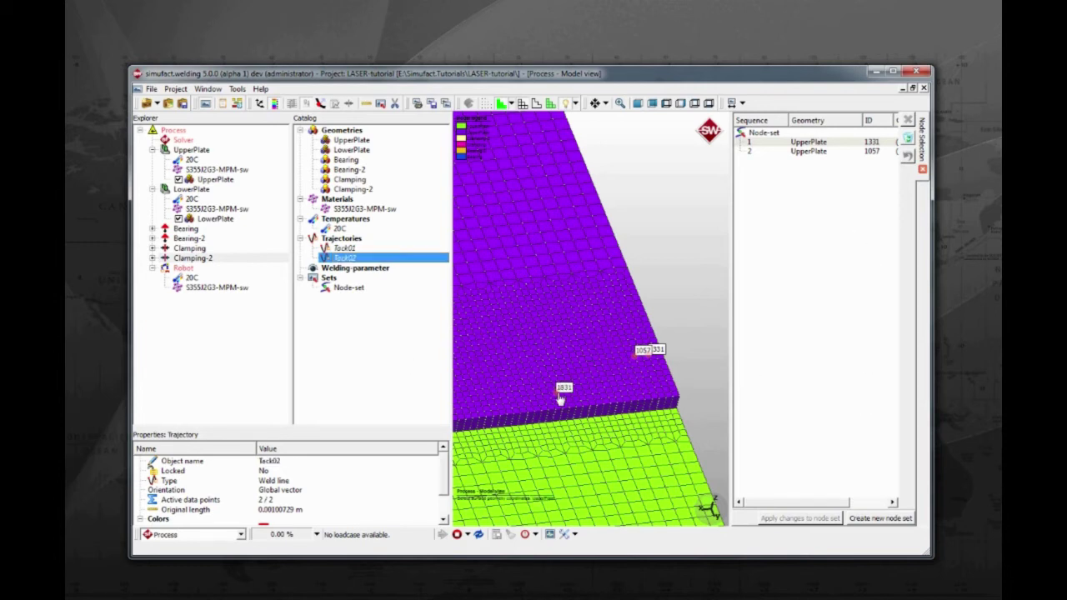
pyautogui.scroll(2, 640, 347)
pyautogui.scroll(1, 640, 347)
pyautogui.click(907, 141)
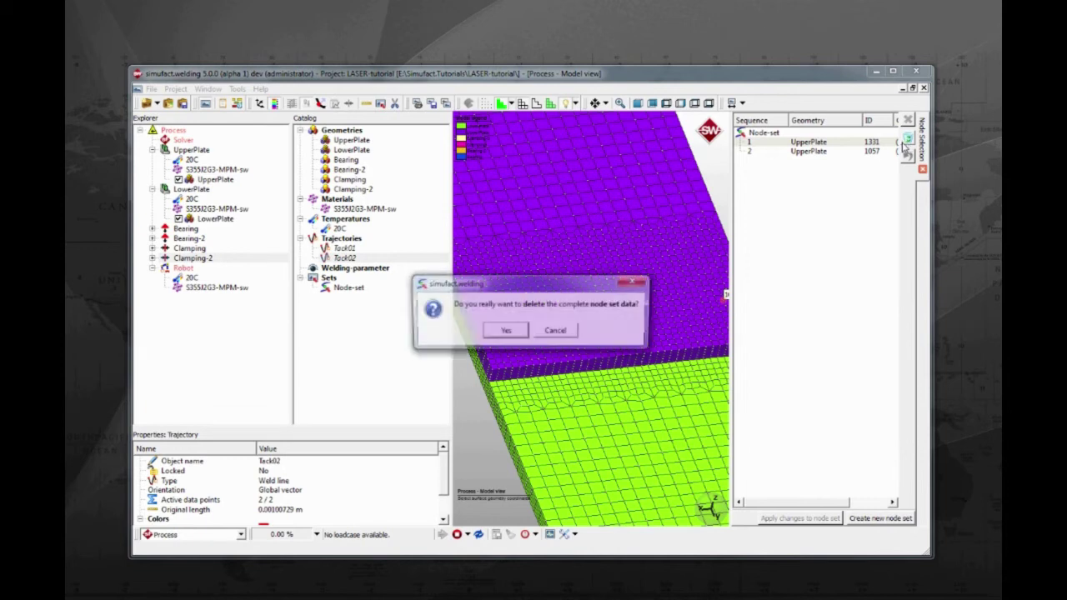
# Rebuild the node set from upper-plate edge nodes 2321 and 2189.
pyautogui.click(504, 332)
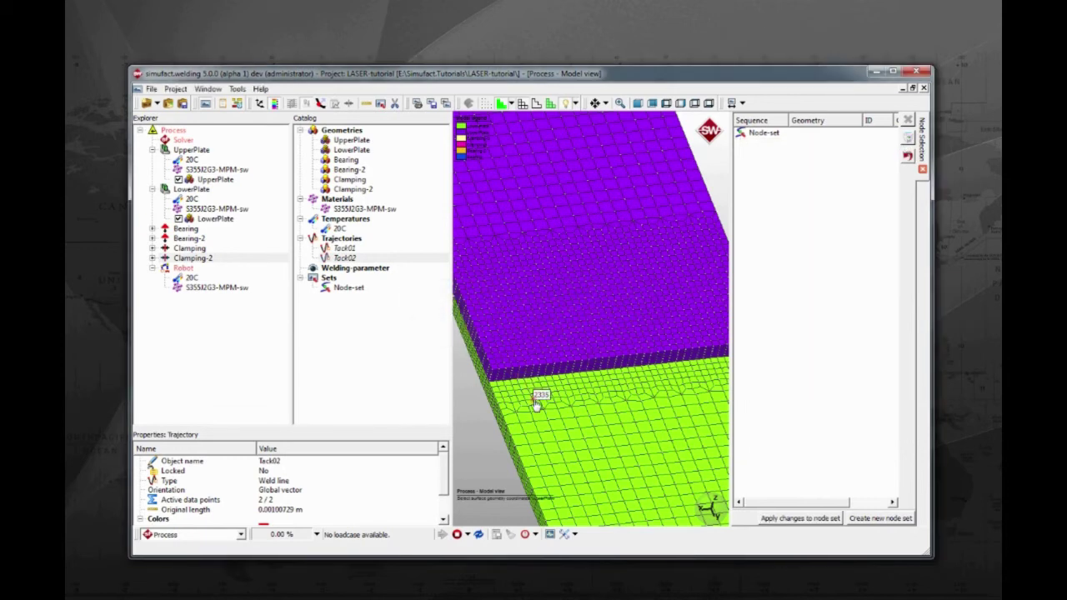
pyautogui.scroll(3, 537, 376)
pyautogui.moveTo(533, 381); pyautogui.dragTo(603, 376, button='middle')
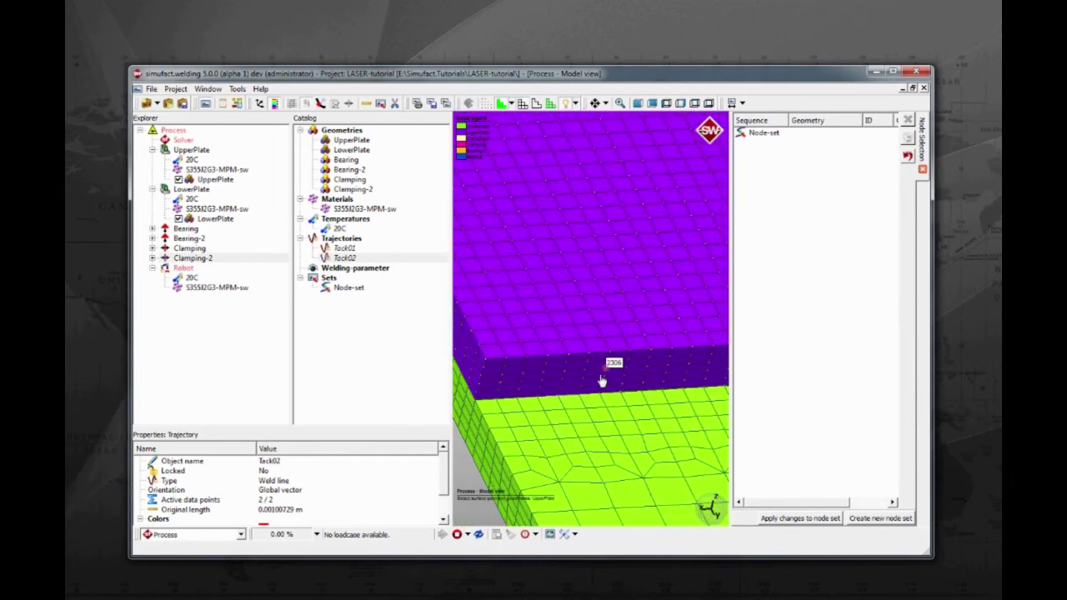
pyautogui.click(520, 401)
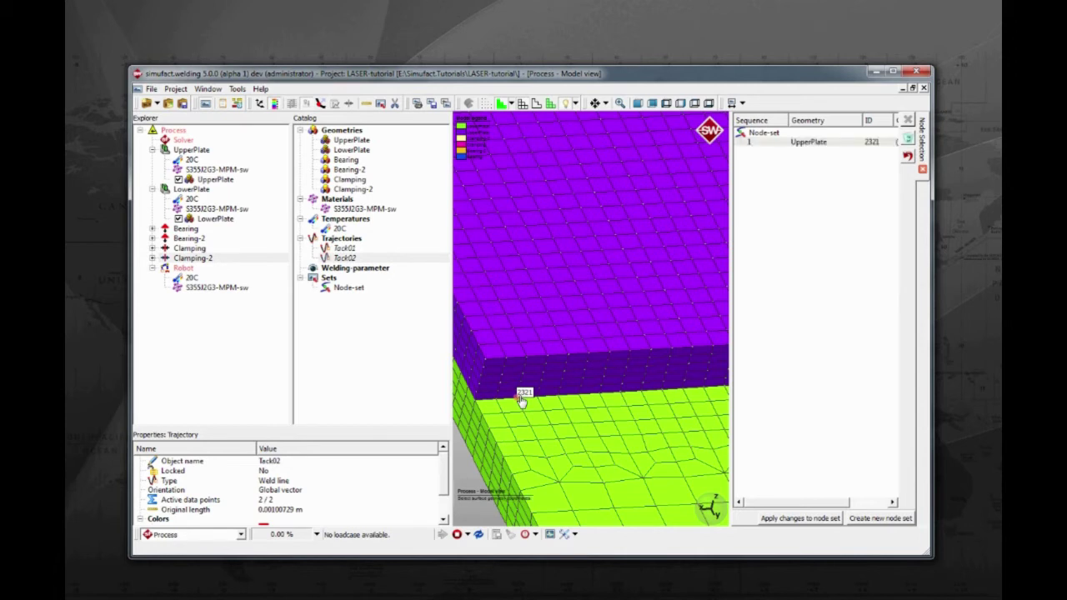
pyautogui.moveTo(520, 401); pyautogui.dragTo(584, 383, button='middle')
pyautogui.moveTo(678, 342); pyautogui.dragTo(564, 386, button='middle')
pyautogui.scroll(3, 571, 386)
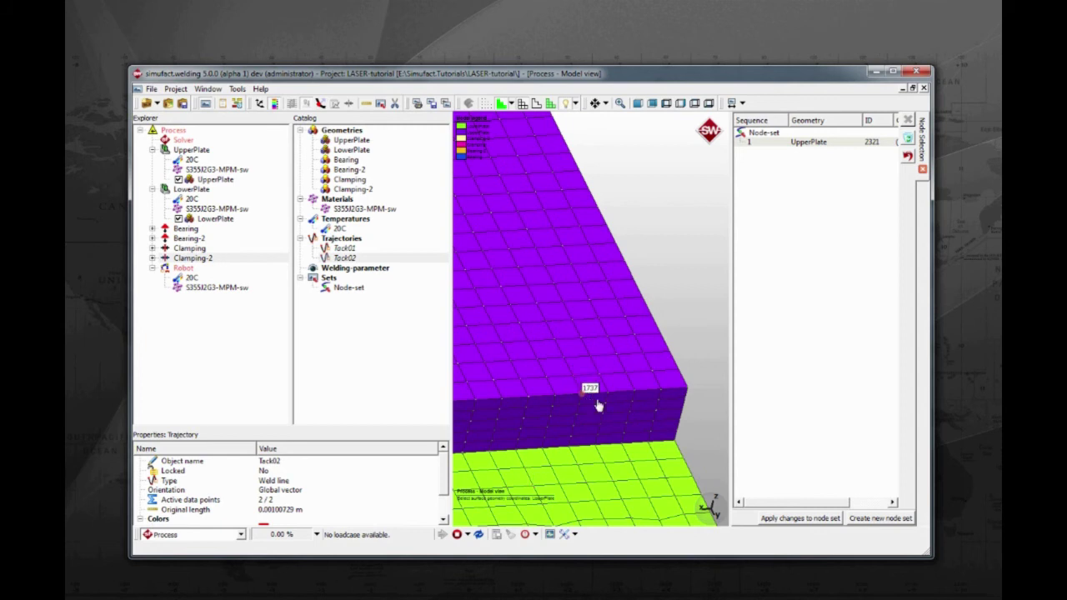
pyautogui.click(627, 439)
pyautogui.scroll(-2, 629, 441)
pyautogui.scroll(-2, 629, 442)
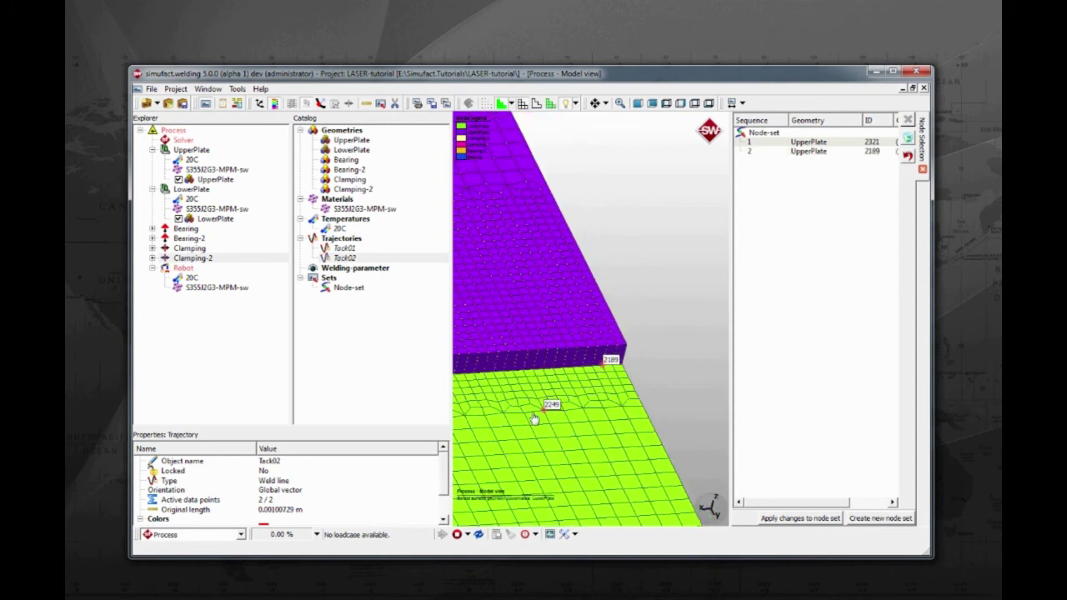
pyautogui.moveTo(538, 469); pyautogui.dragTo(673, 408, button='middle')
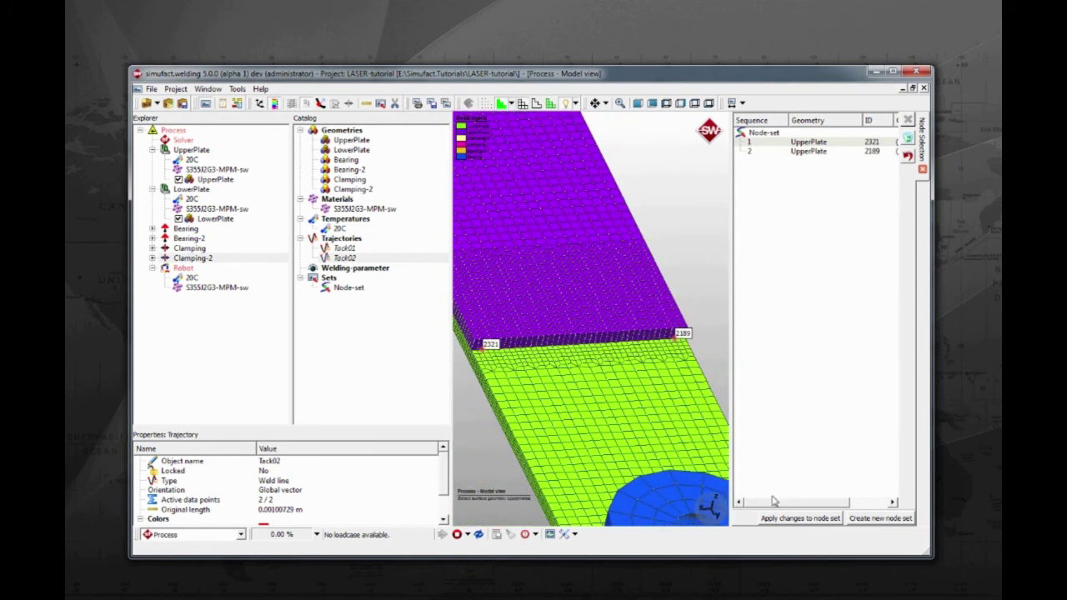
pyautogui.click(350, 288)
# Turn the node set into a weld-line trajectory named Weld and close node selection.
pyautogui.moveTo(353, 294); pyautogui.dragTo(342, 240)
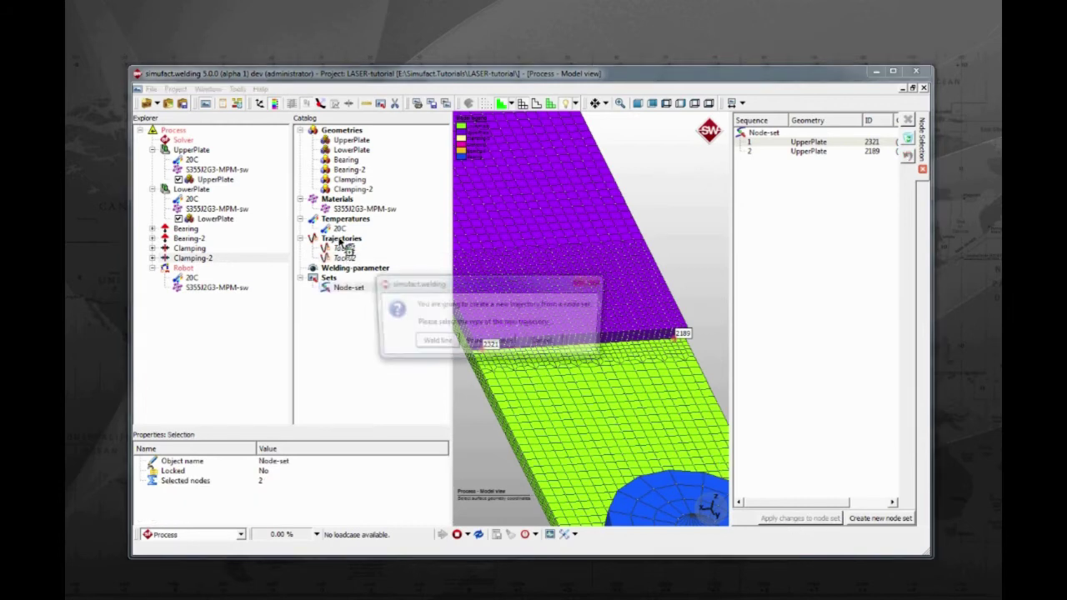
pyautogui.click(434, 343)
pyautogui.rightClick(350, 268)
pyautogui.click(421, 359)
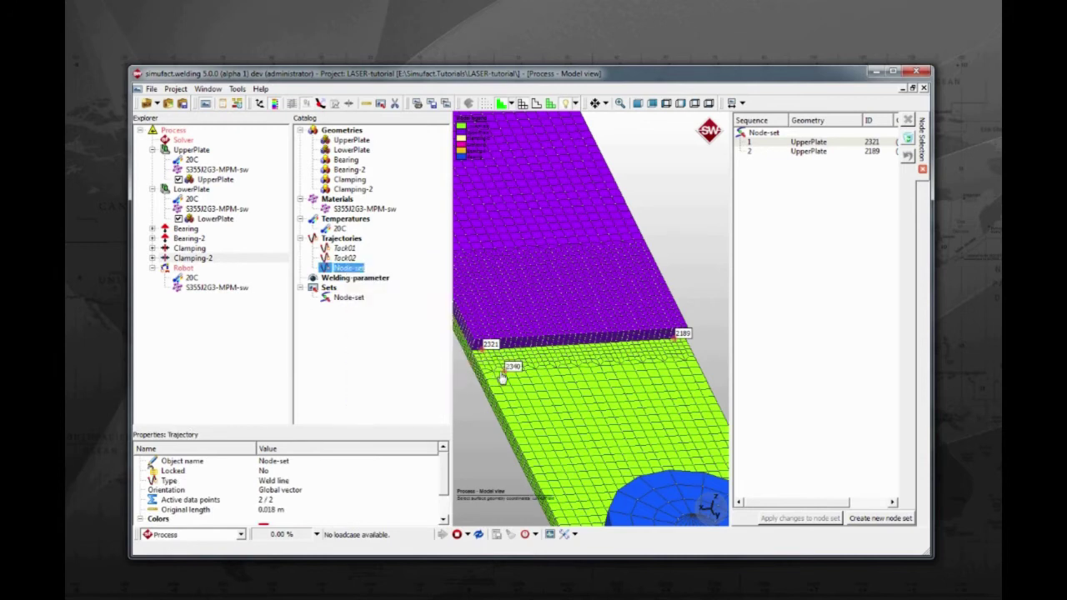
pyautogui.write('Weld')
pyautogui.press('Return')
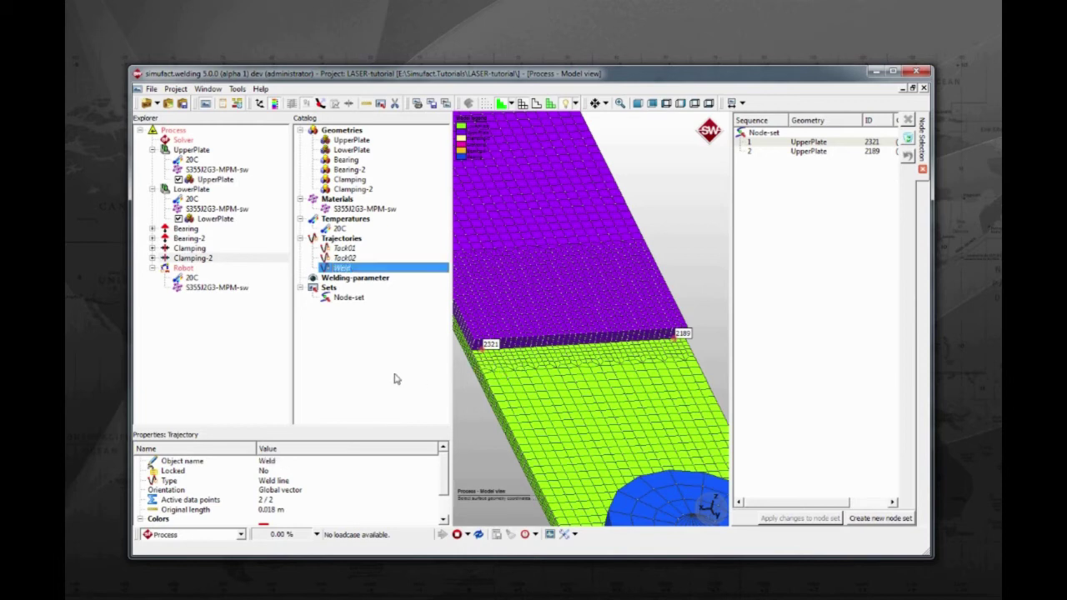
pyautogui.click(921, 171)
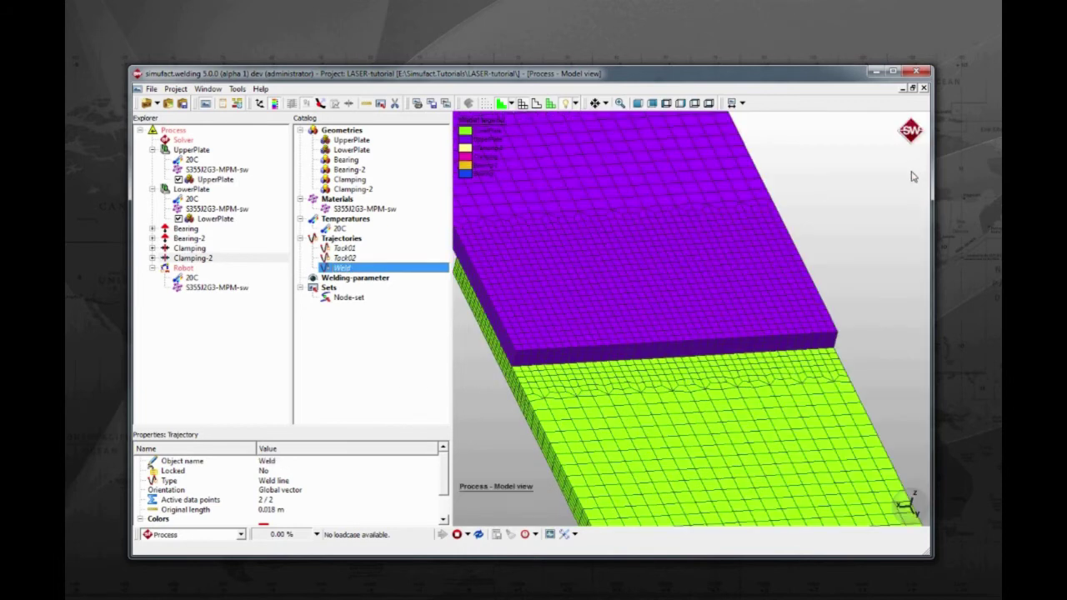
# Assign the Tack01, Tack02 and Weld trajectories to the Robot, then tilt the view.
pyautogui.click(343, 248)
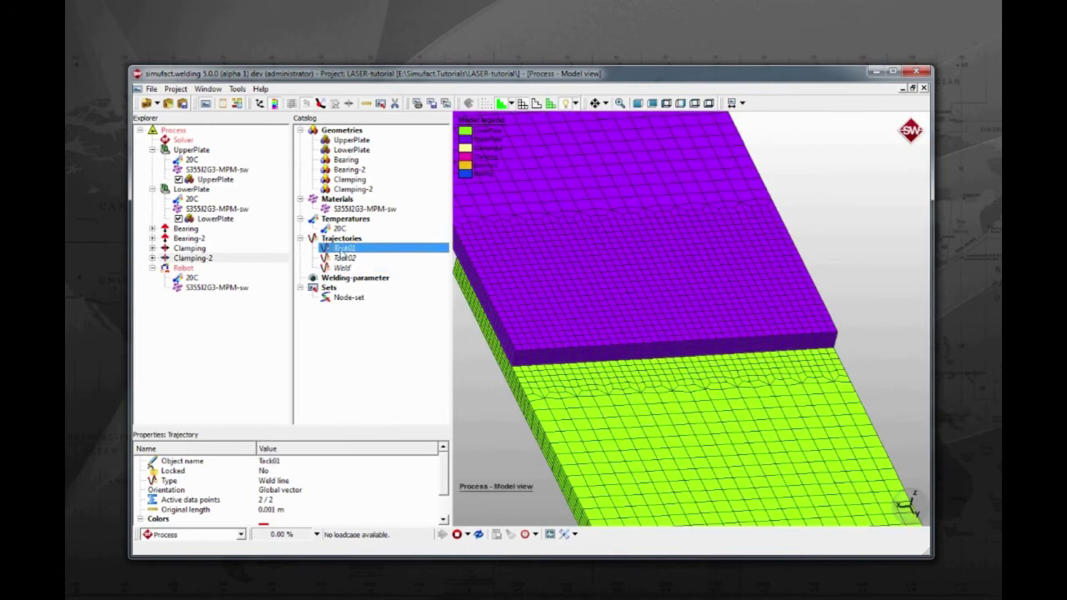
pyautogui.moveTo(351, 255); pyautogui.dragTo(222, 278)
pyautogui.moveTo(346, 259)
pyautogui.mouseDown()
pyautogui.moveTo(362, 260)
pyautogui.moveTo(215, 271)
pyautogui.mouseUp()
pyautogui.click(342, 268)
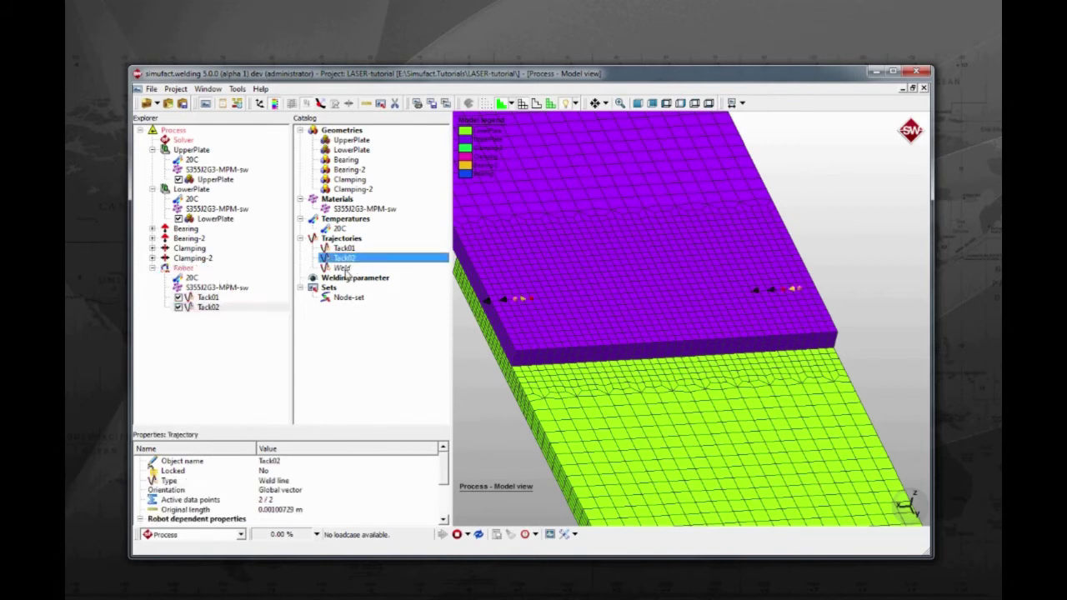
pyautogui.moveTo(342, 273); pyautogui.dragTo(252, 276)
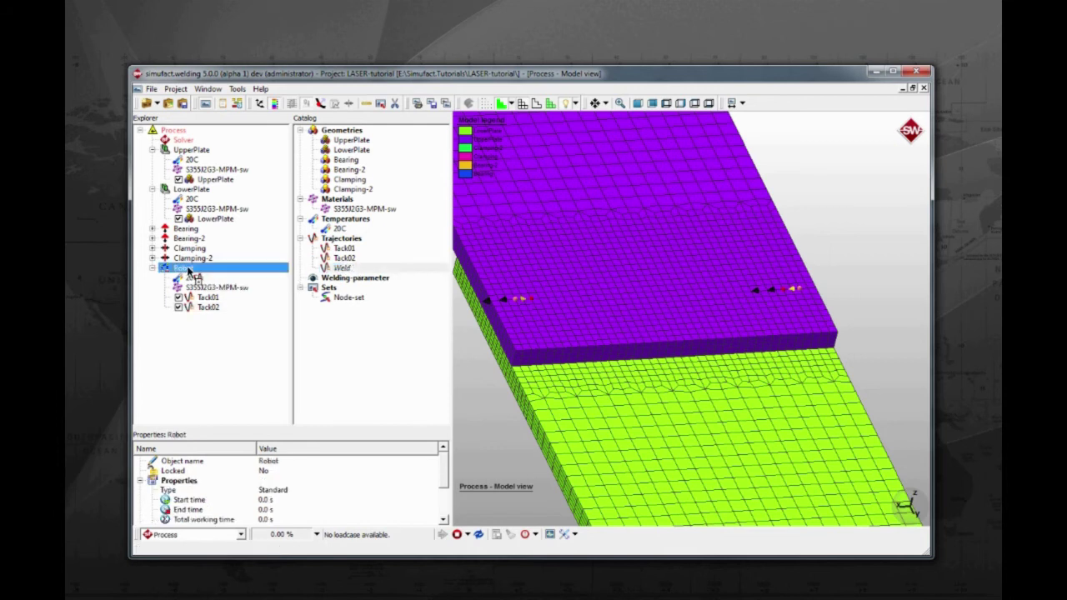
pyautogui.moveTo(190, 271); pyautogui.dragTo(190, 271)
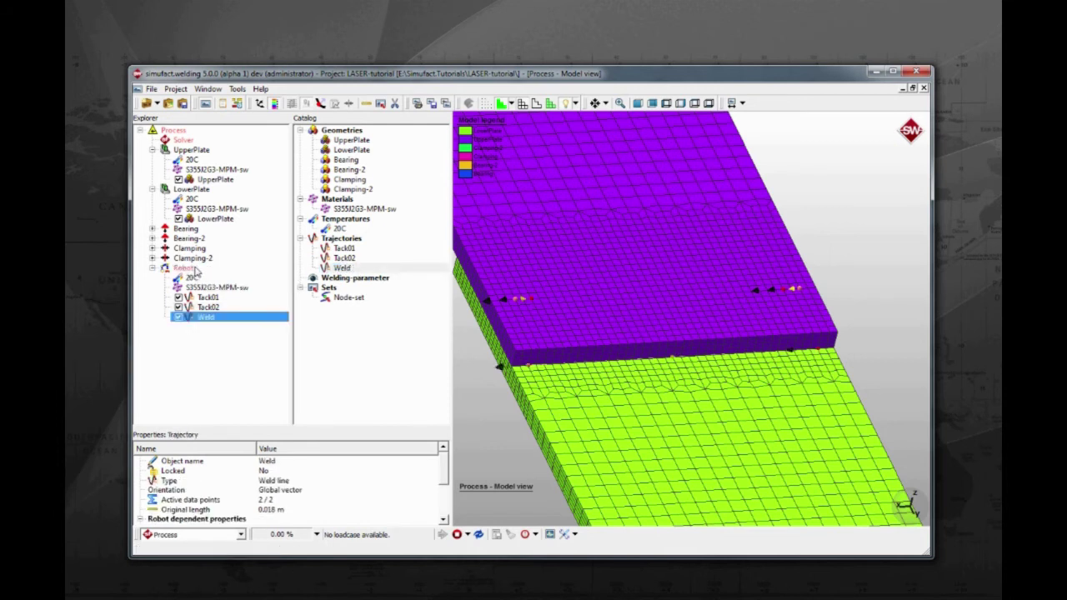
pyautogui.moveTo(500, 293); pyautogui.dragTo(582, 325)
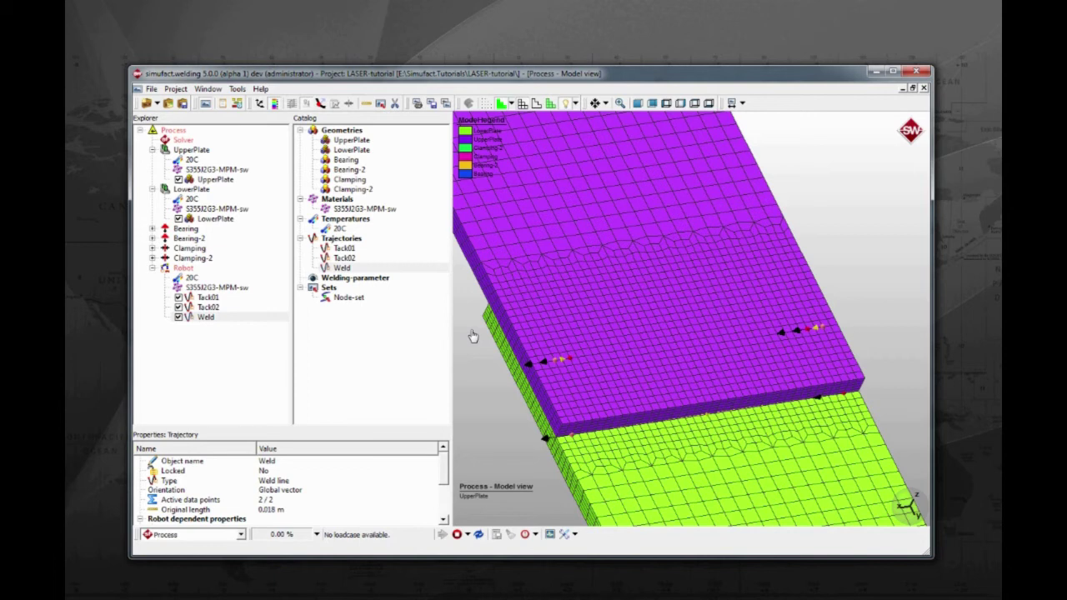
# Create a new heat source parameter with process type 'LASER tack'.
pyautogui.rightClick(371, 278)
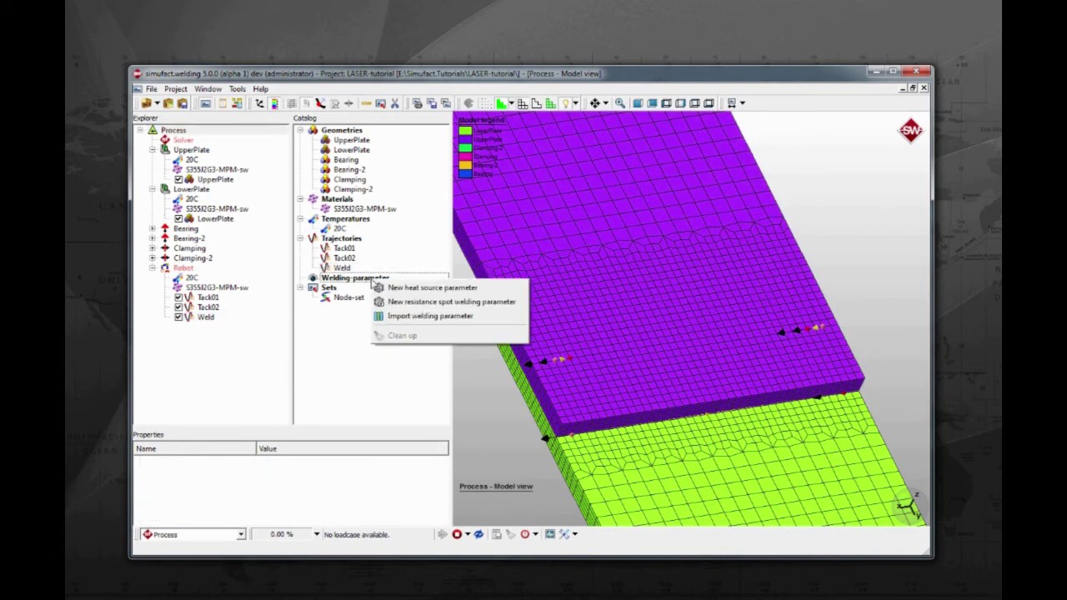
pyautogui.click(471, 287)
pyautogui.moveTo(405, 122); pyautogui.dragTo(517, 122)
pyautogui.click(516, 160)
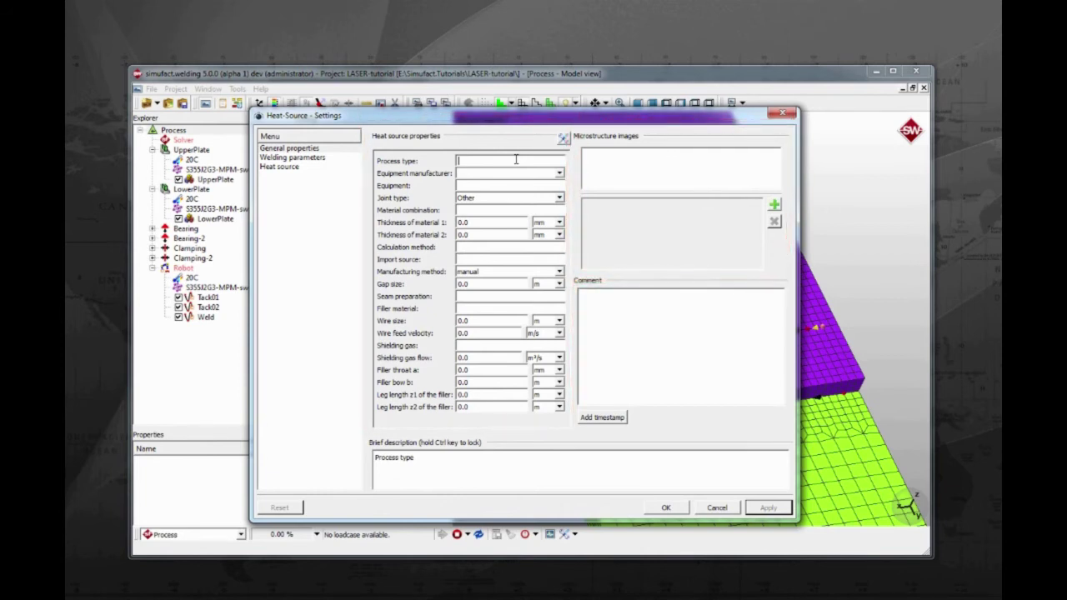
pyautogui.write('LASER tack')
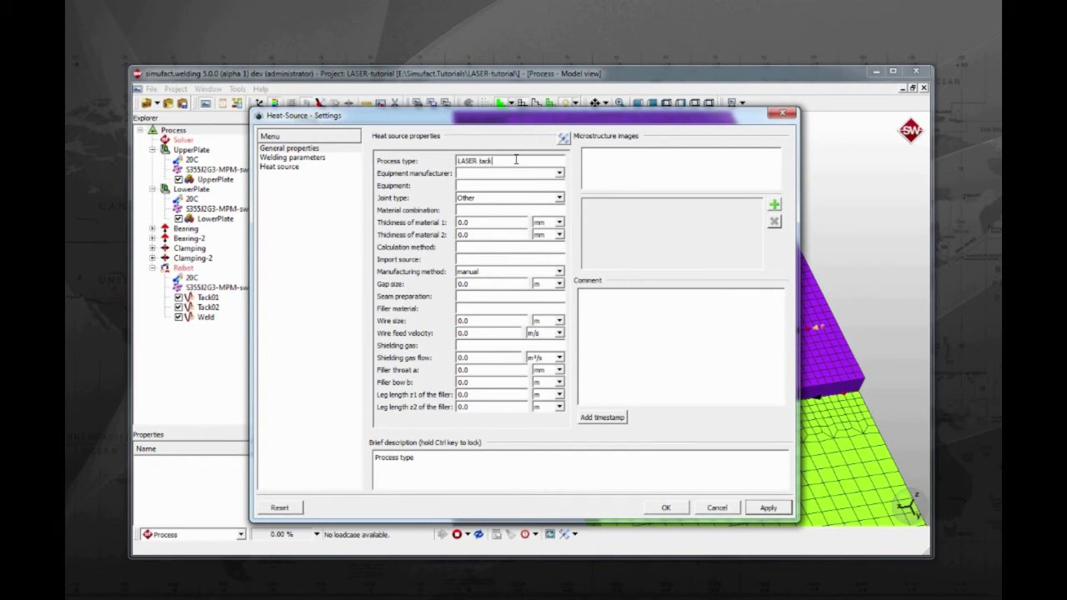
pyautogui.click(306, 159)
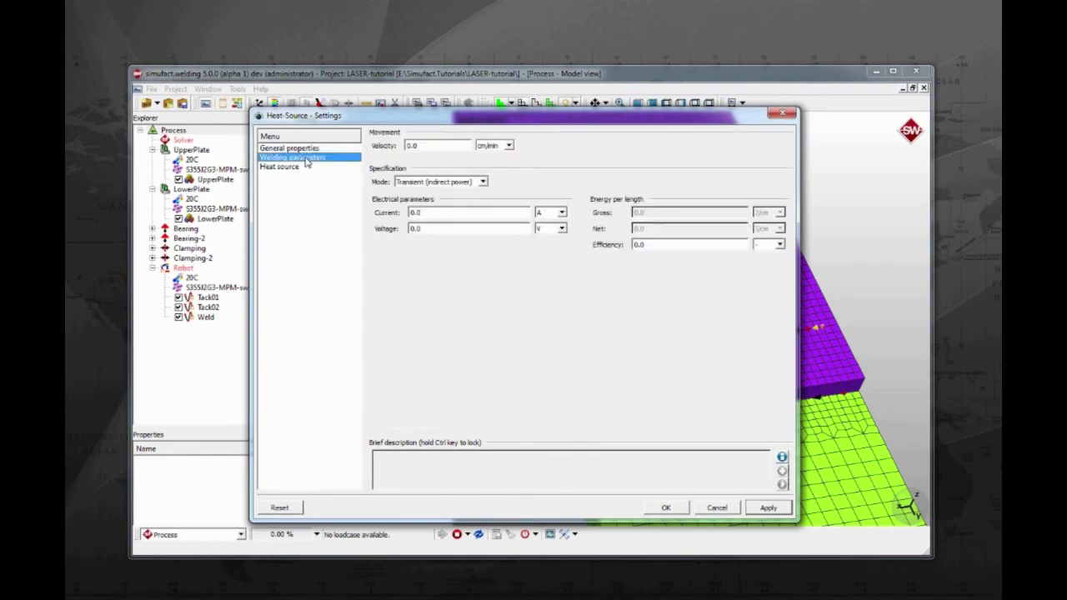
# Set the tack velocity to 320 cm/min and Transient (direct power) mode at 5000 W.
pyautogui.moveTo(450, 146)
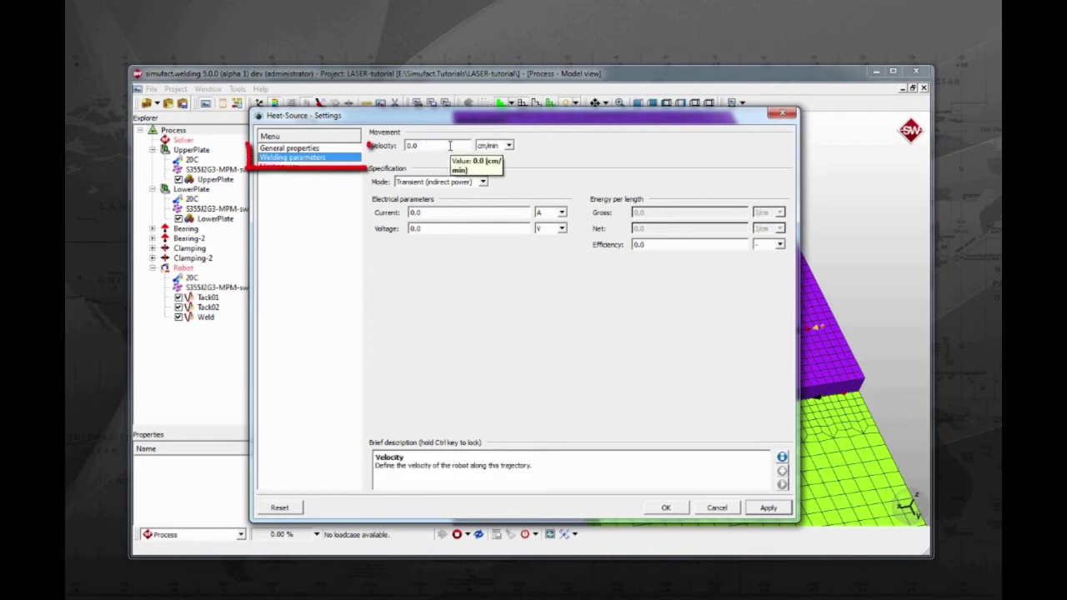
pyautogui.moveTo(450, 146); pyautogui.dragTo(403, 145)
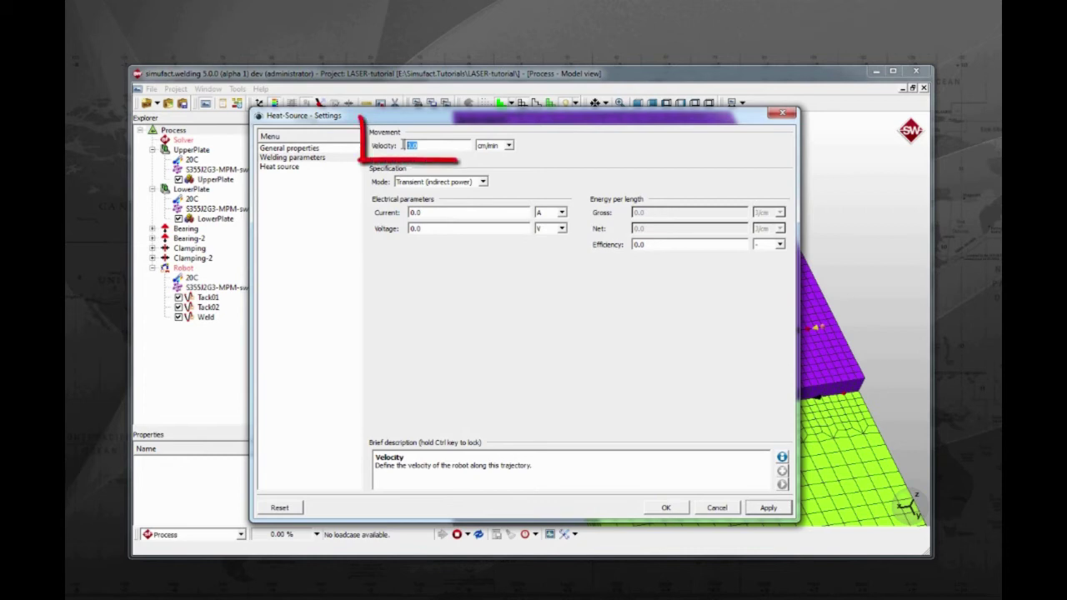
pyautogui.write('320')
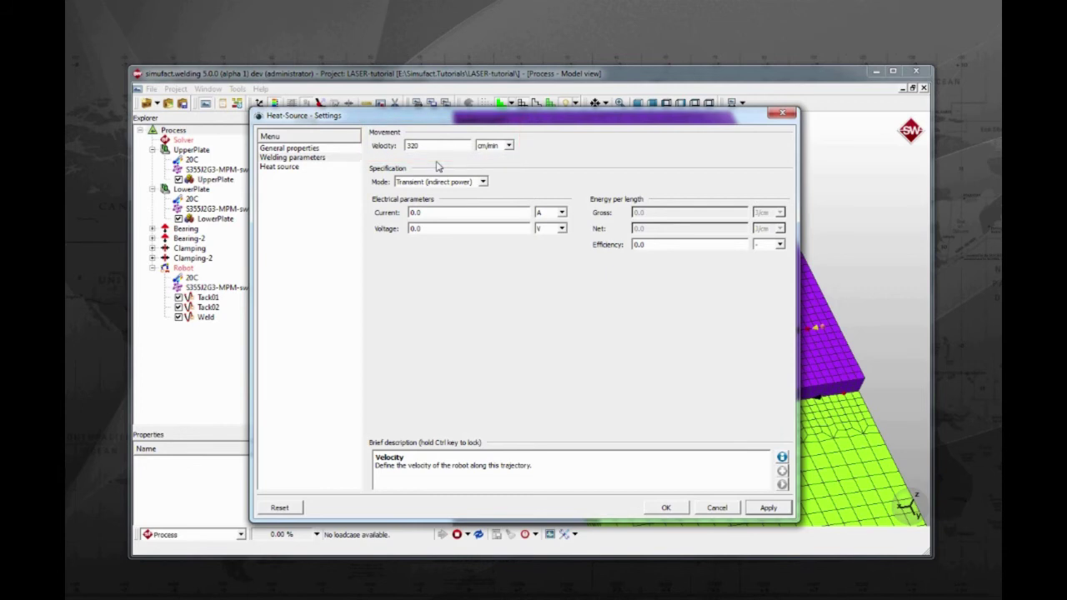
pyautogui.click(482, 182)
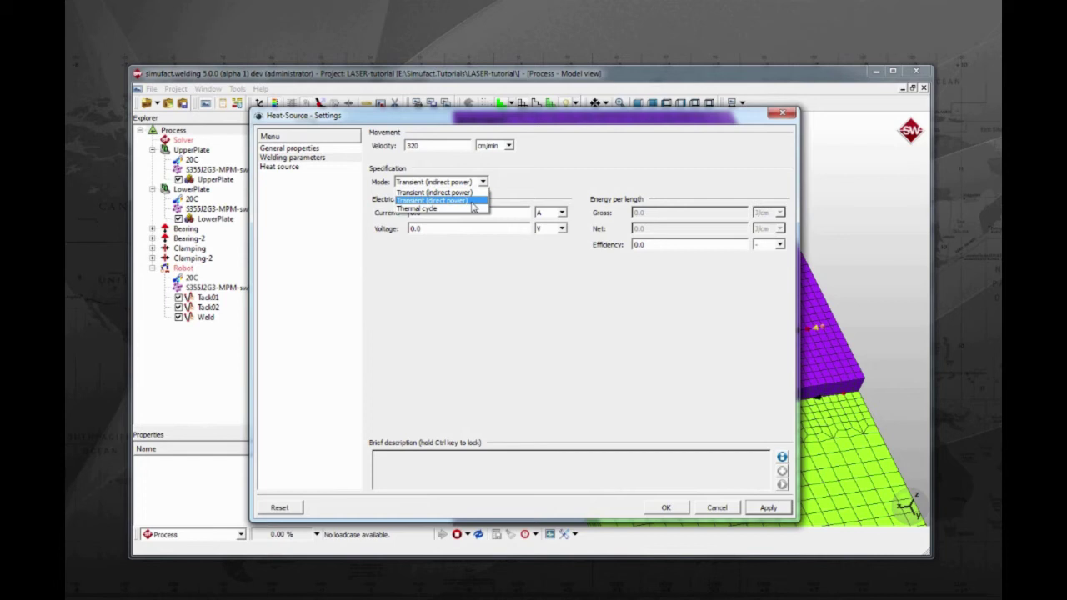
pyautogui.click(474, 201)
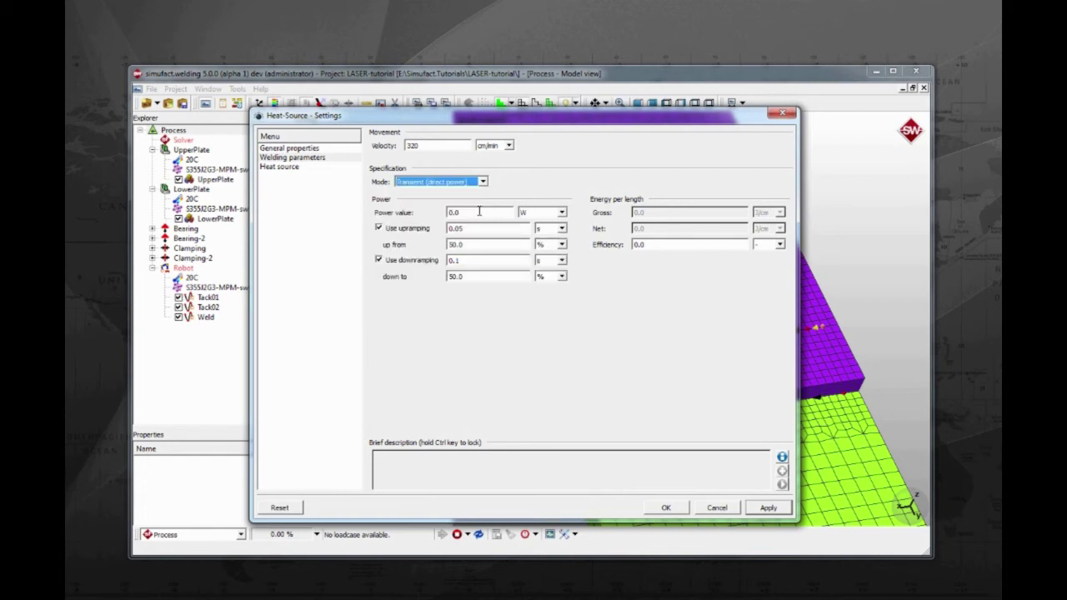
pyautogui.doubleClick(480, 211)
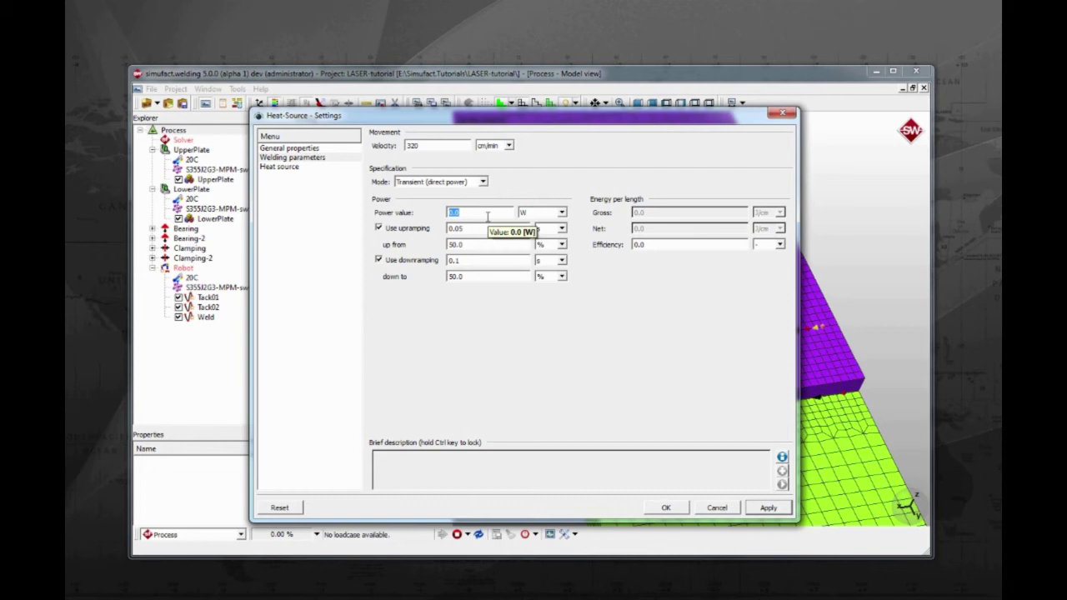
pyautogui.write('5000')
# Disable upramping and downramping and set the efficiency to 1.
pyautogui.click(390, 230)
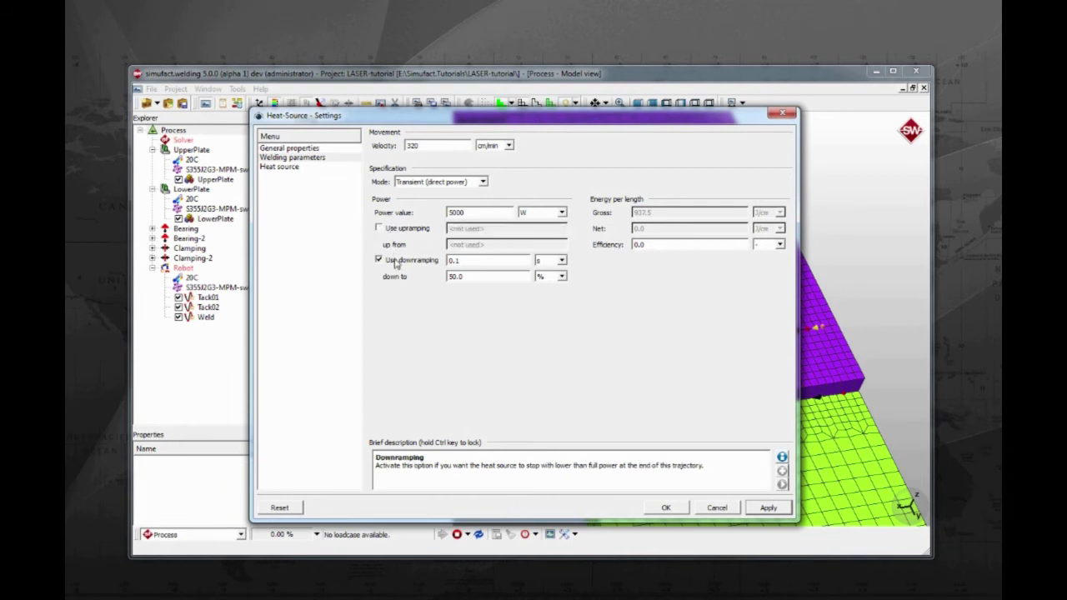
pyautogui.click(396, 260)
pyautogui.click(660, 244)
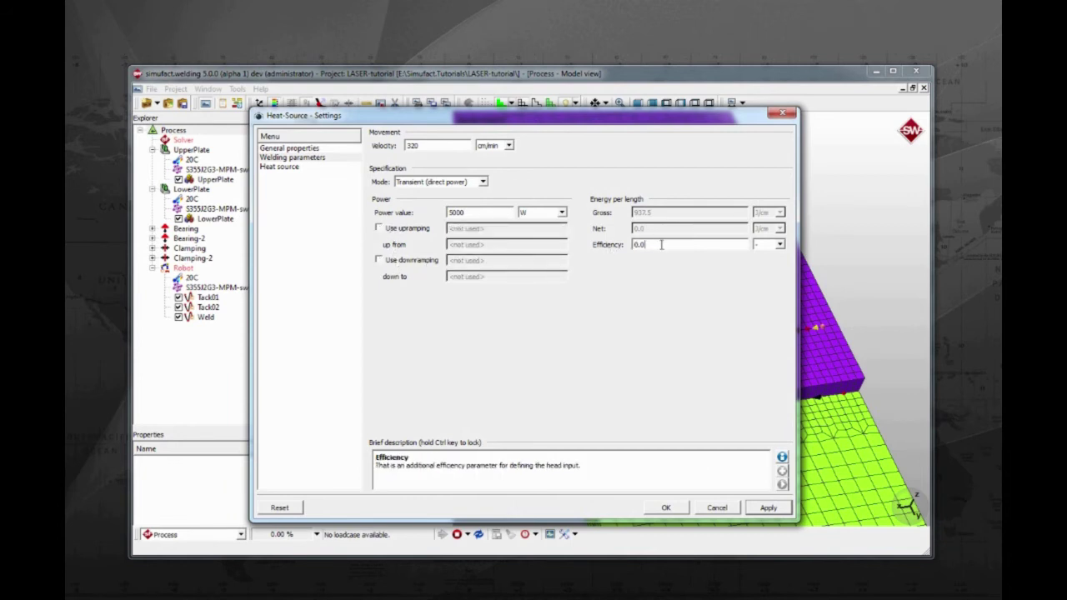
pyautogui.press('BackSpace')
pyautogui.press('BackSpace')
pyautogui.write('1')
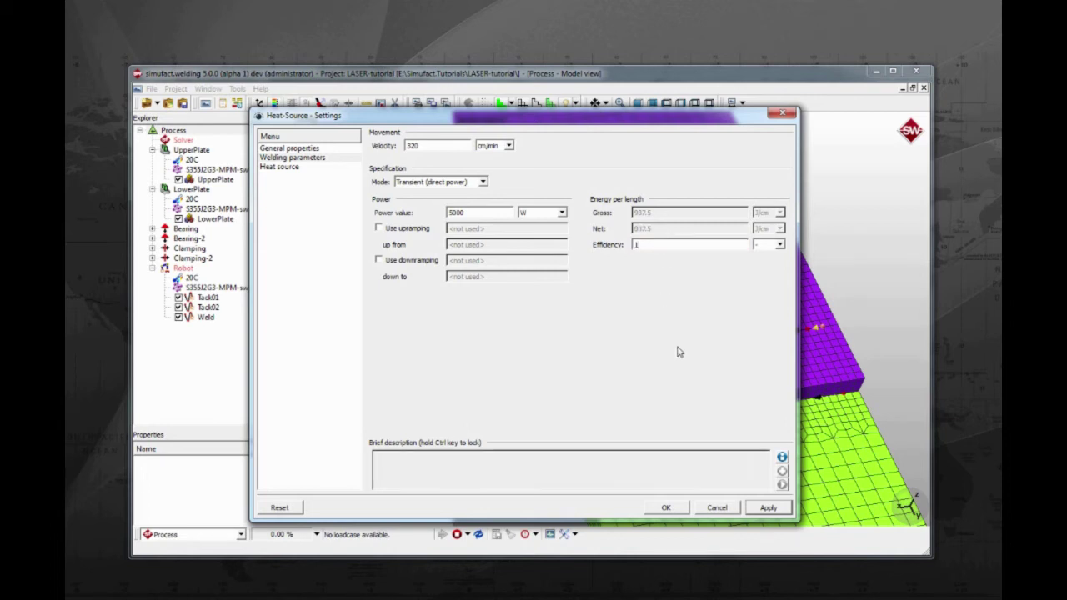
pyautogui.click(282, 168)
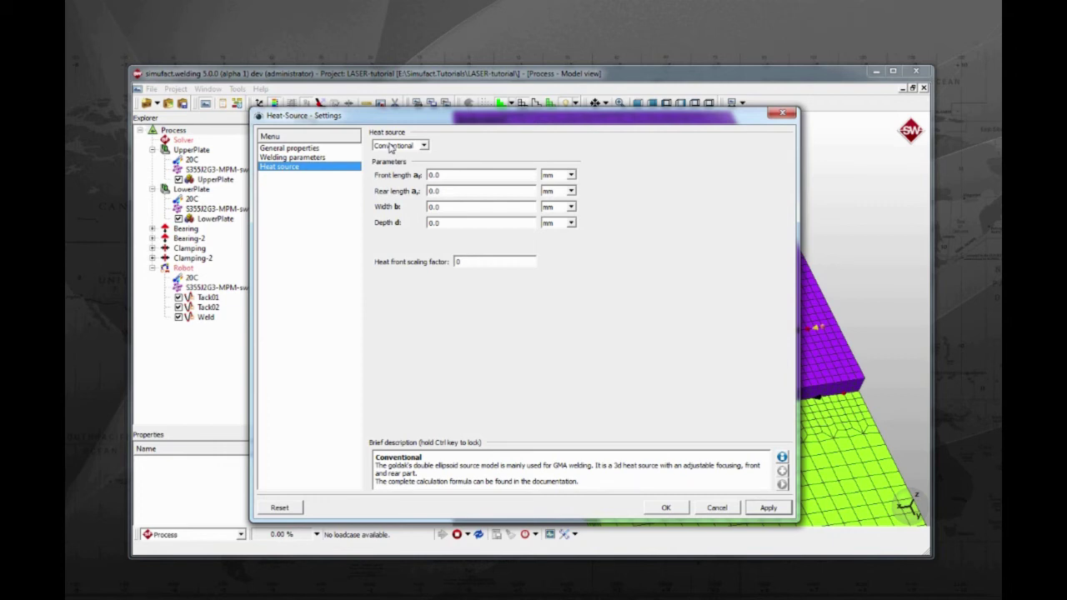
# Switch the heat source model to Laser and enter cylinder radius 1.0 mm.
pyautogui.moveTo(390, 147)
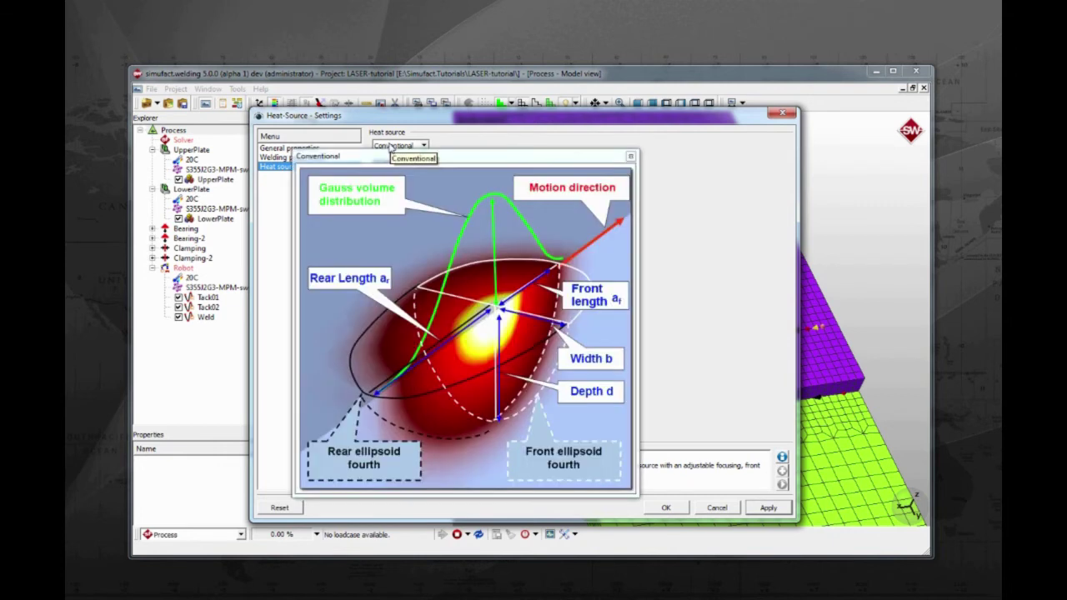
pyautogui.click(630, 157)
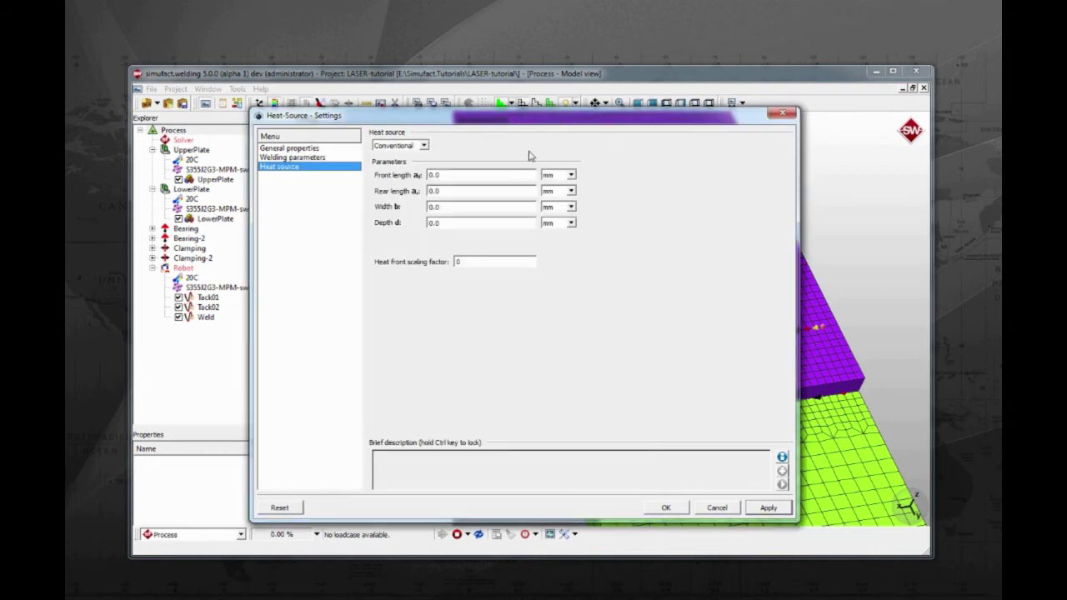
pyautogui.click(422, 145)
pyautogui.click(416, 165)
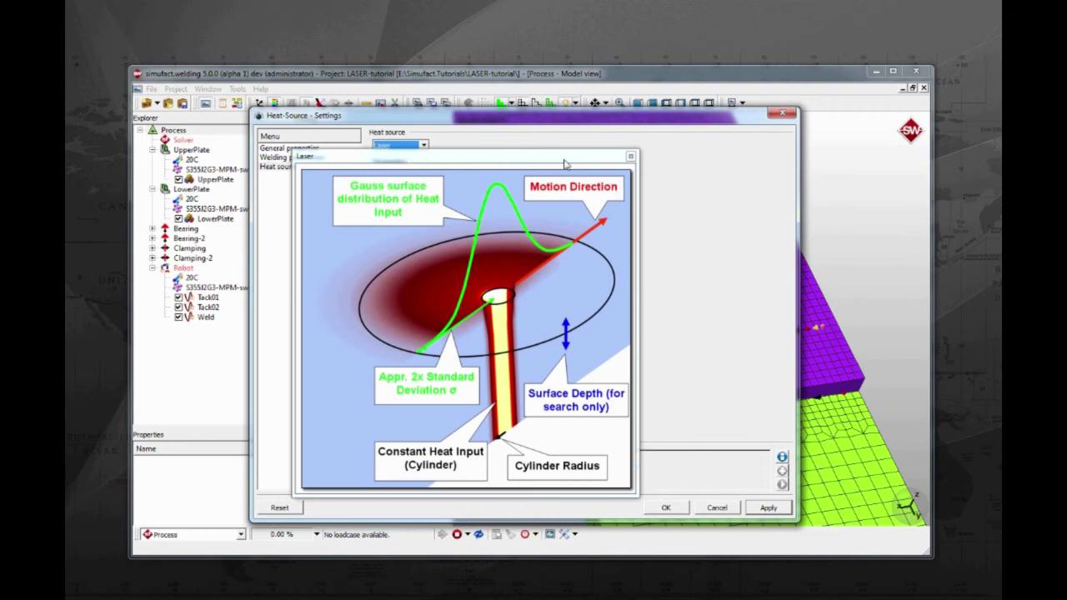
pyautogui.click(631, 158)
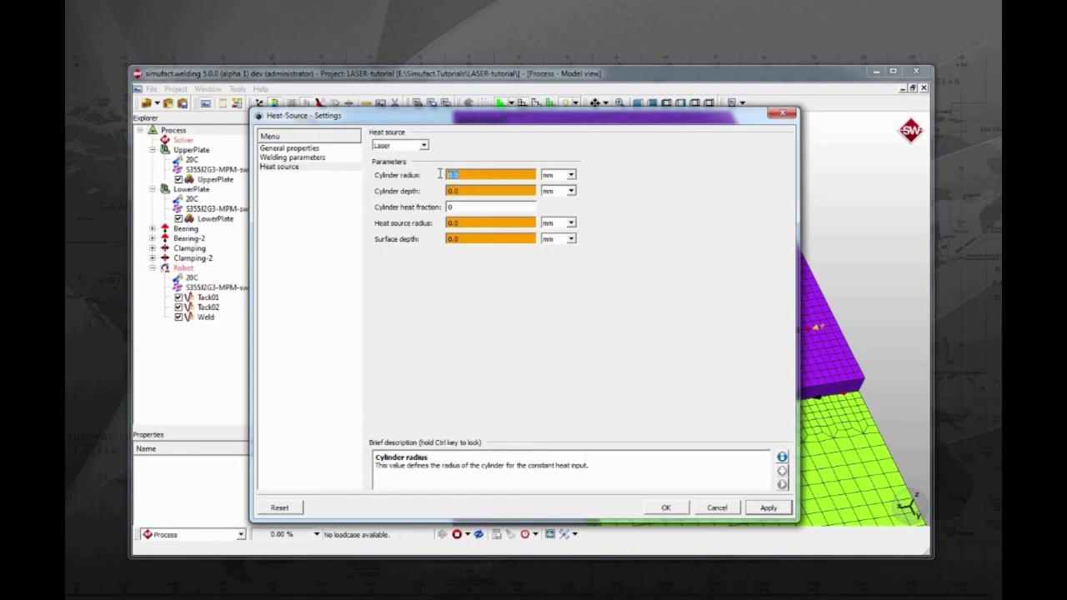
pyautogui.write('1.0')
# Enter cylinder depth 2.0, heat fraction 0.9, source radius 2.0, surface depth 0.1, and apply.
pyautogui.doubleClick(468, 191)
pyautogui.write('2.0')
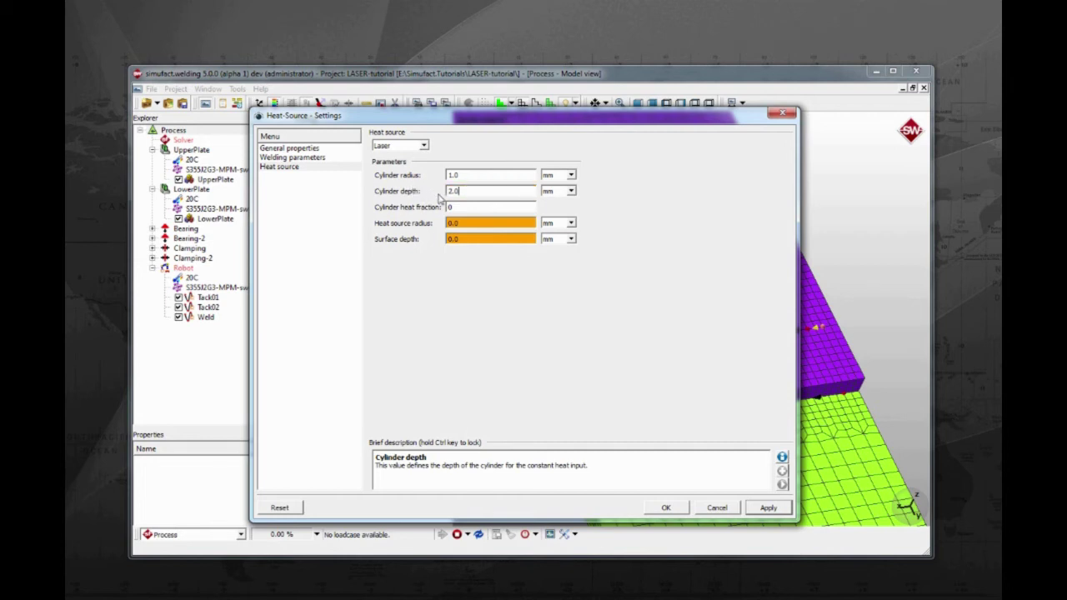
pyautogui.doubleClick(469, 206)
pyautogui.write('0.9')
pyautogui.doubleClick(472, 222)
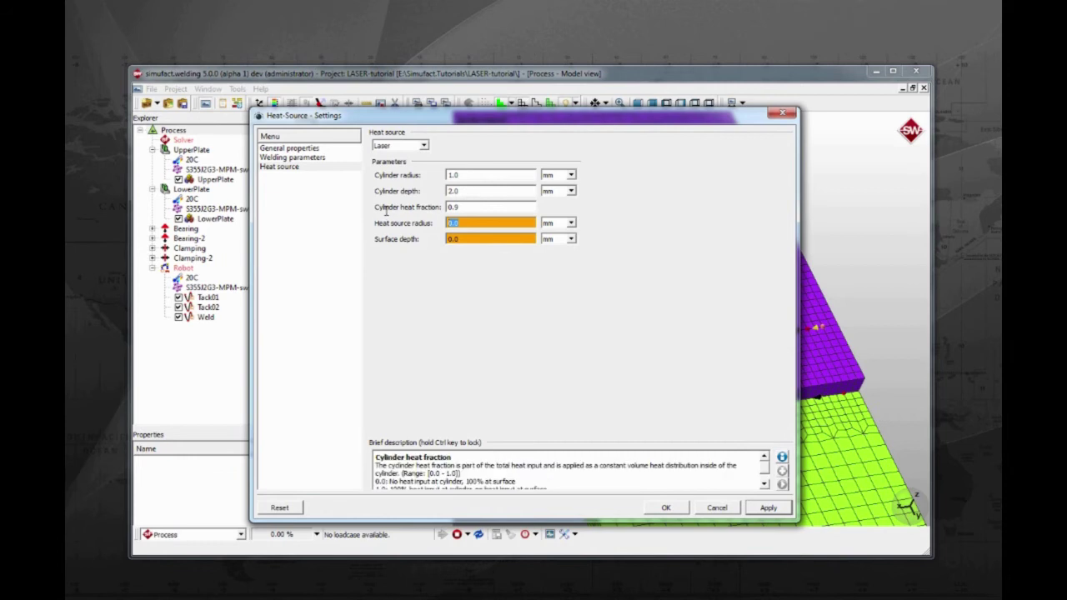
pyautogui.write('2.0')
pyautogui.doubleClick(458, 239)
pyautogui.write('0.1')
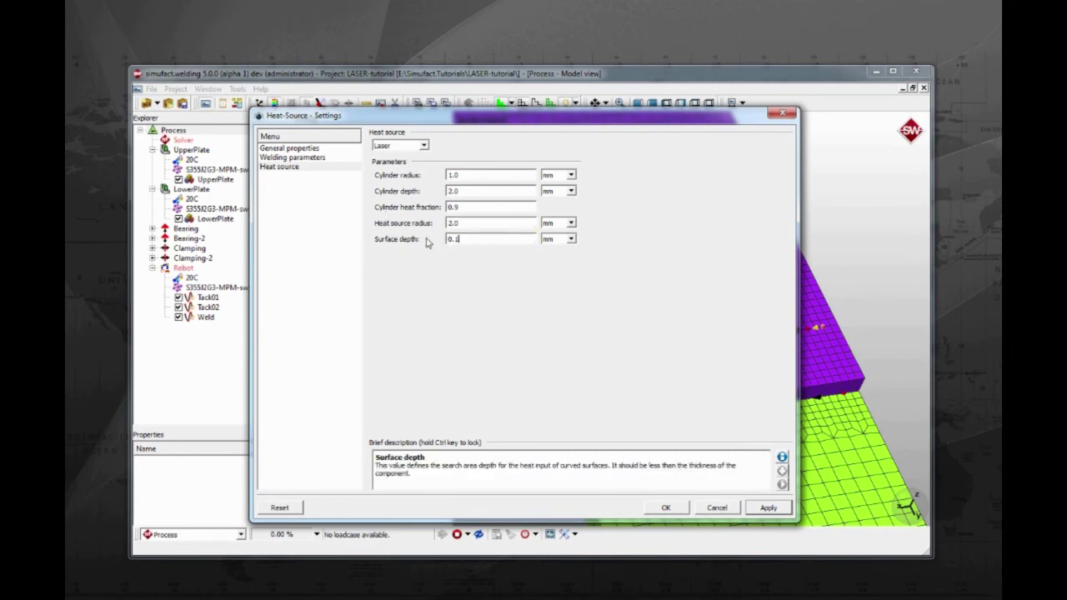
pyautogui.click(766, 507)
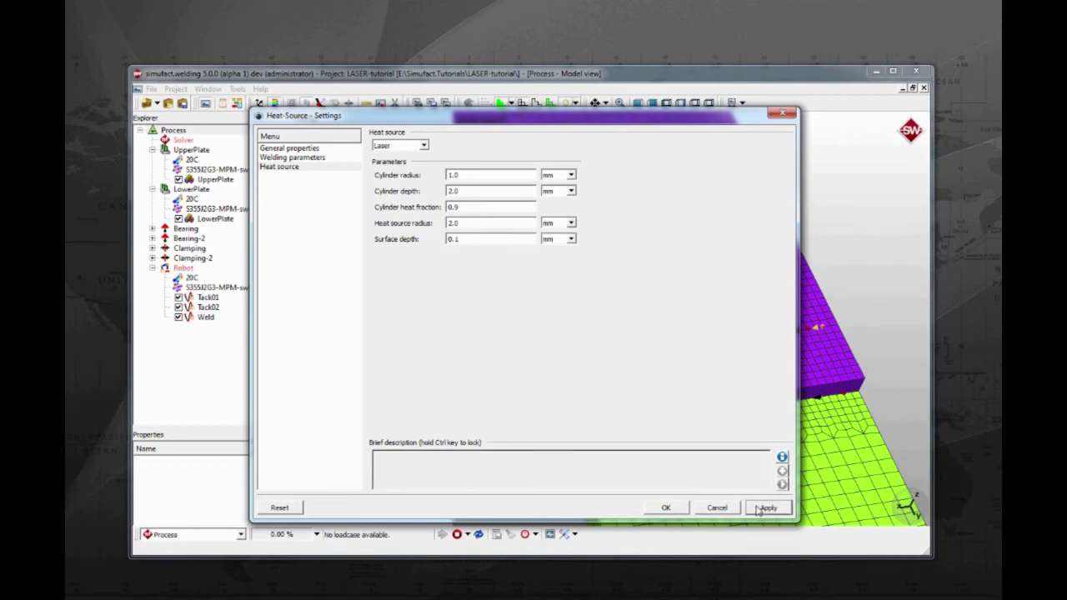
# Close the heat source settings and rename the Heat-Source parameter to 'Tacking'.
pyautogui.click(664, 508)
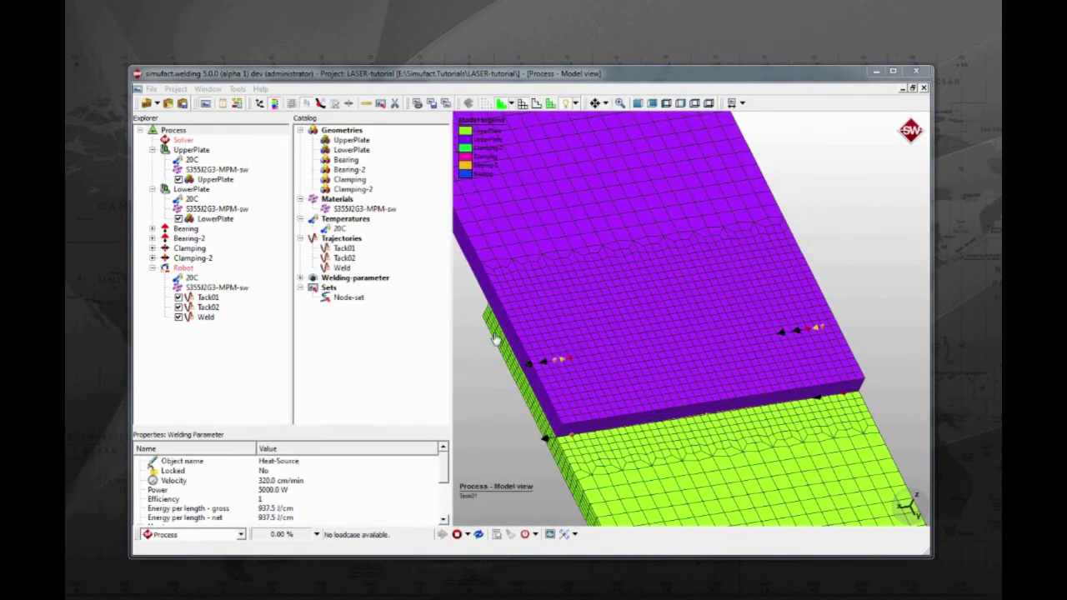
pyautogui.click(300, 278)
pyautogui.rightClick(339, 288)
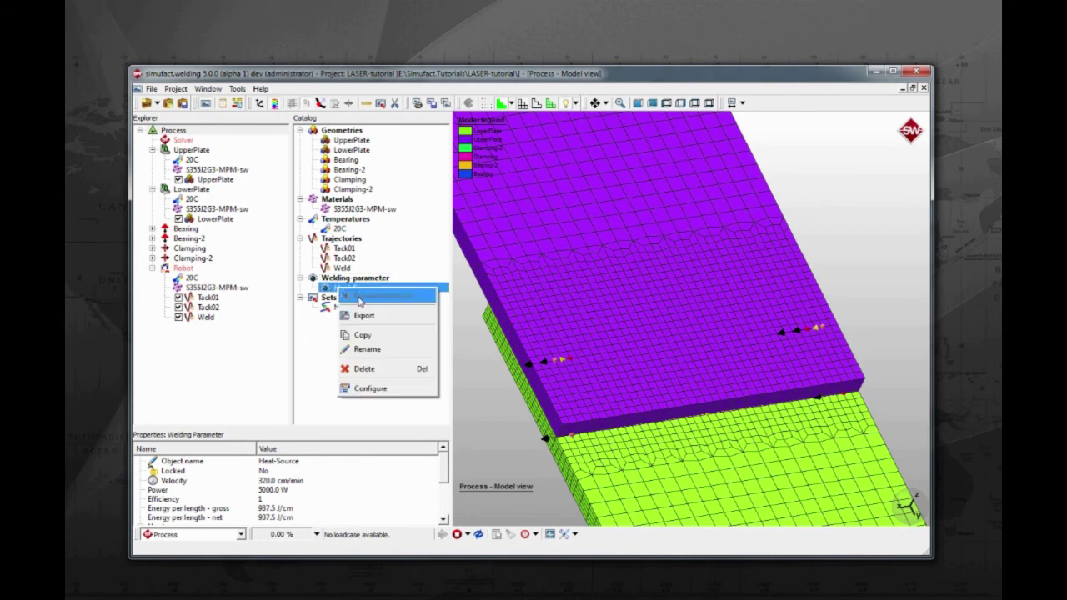
pyautogui.click(401, 351)
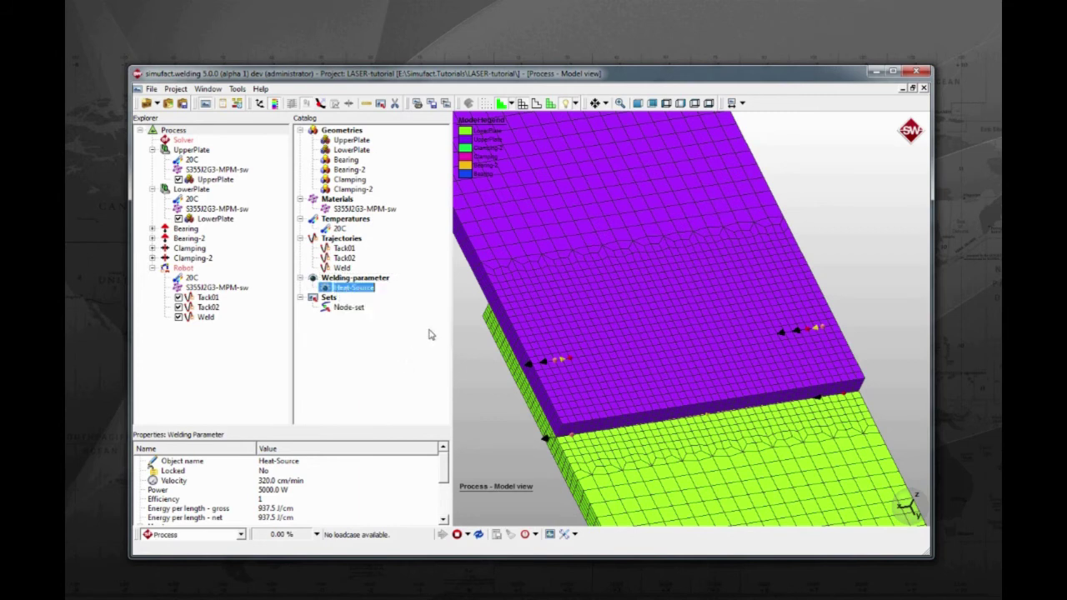
pyautogui.write('Tacking')
pyautogui.press('Return')
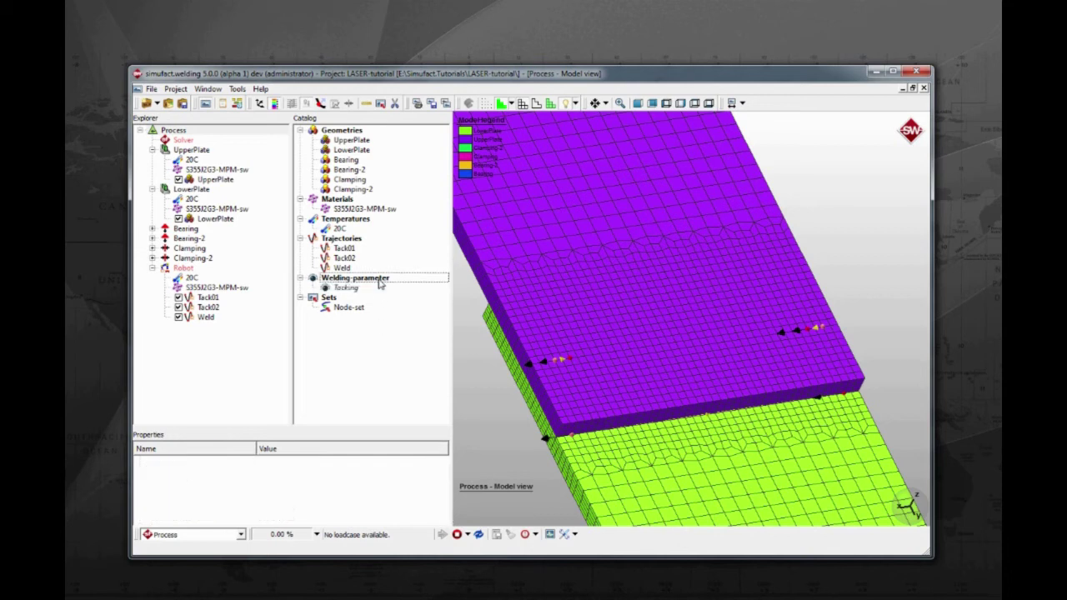
# Create a second new heat source parameter under Welding-parameter.
pyautogui.rightClick(378, 282)
pyautogui.click(398, 289)
pyautogui.click(482, 159)
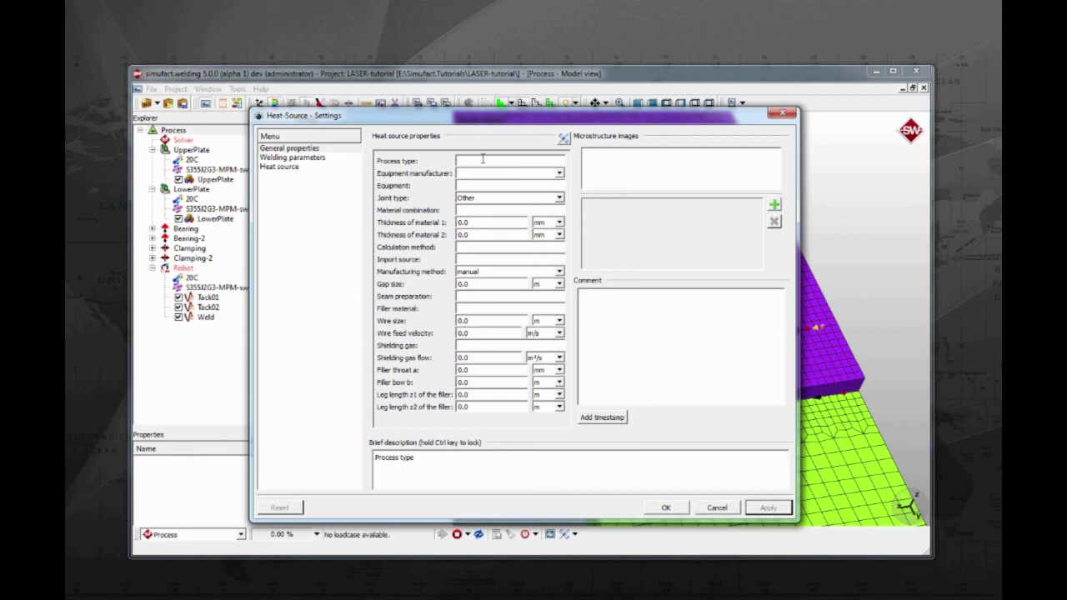
# Enter process type 'LASER welding' and set the velocity to 200 cm/min.
pyautogui.write('LASER welding')
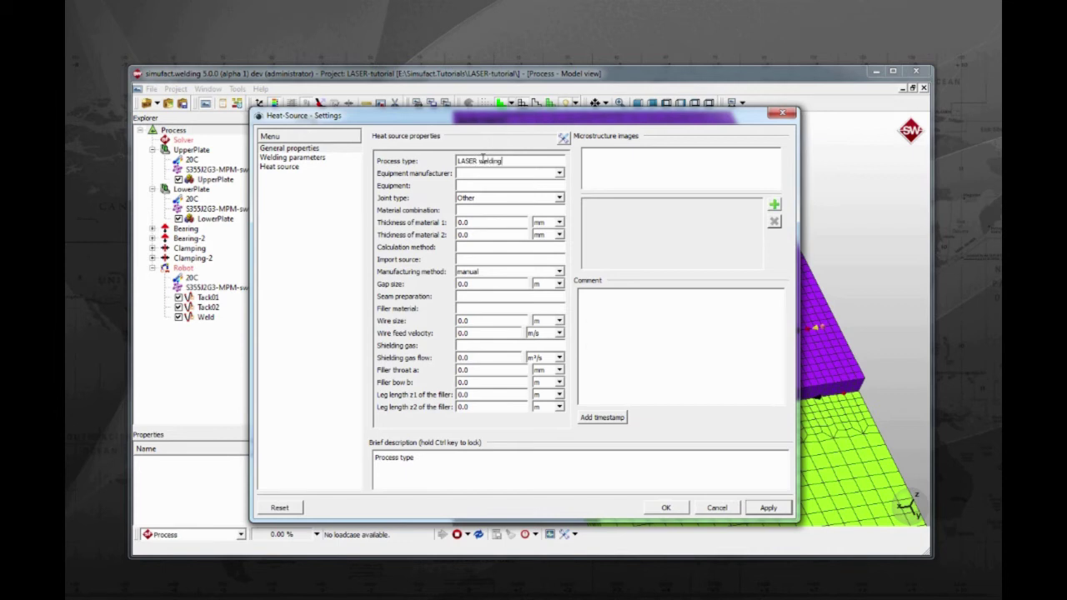
pyautogui.click(325, 159)
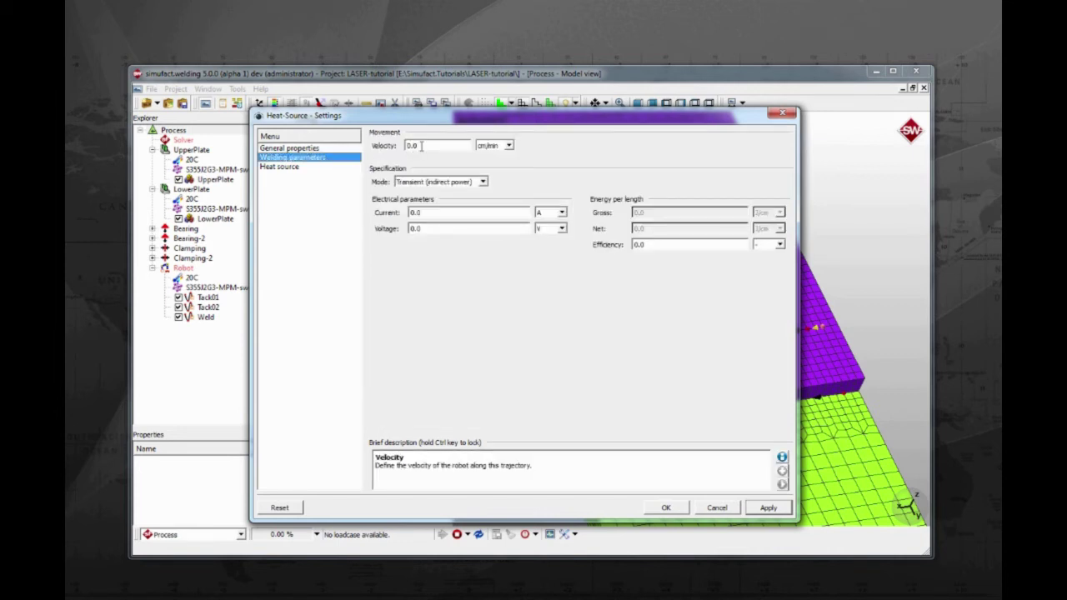
pyautogui.moveTo(422, 147); pyautogui.dragTo(393, 149)
pyautogui.write('200')
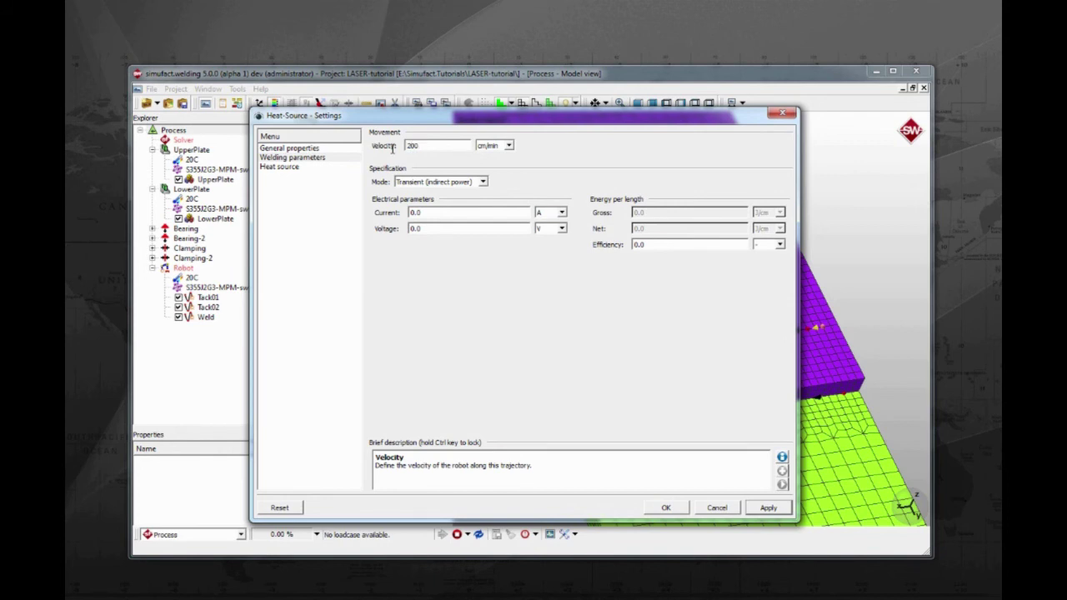
# Specify direct power of 1250 W with upramping and downramping turned off.
pyautogui.click(456, 182)
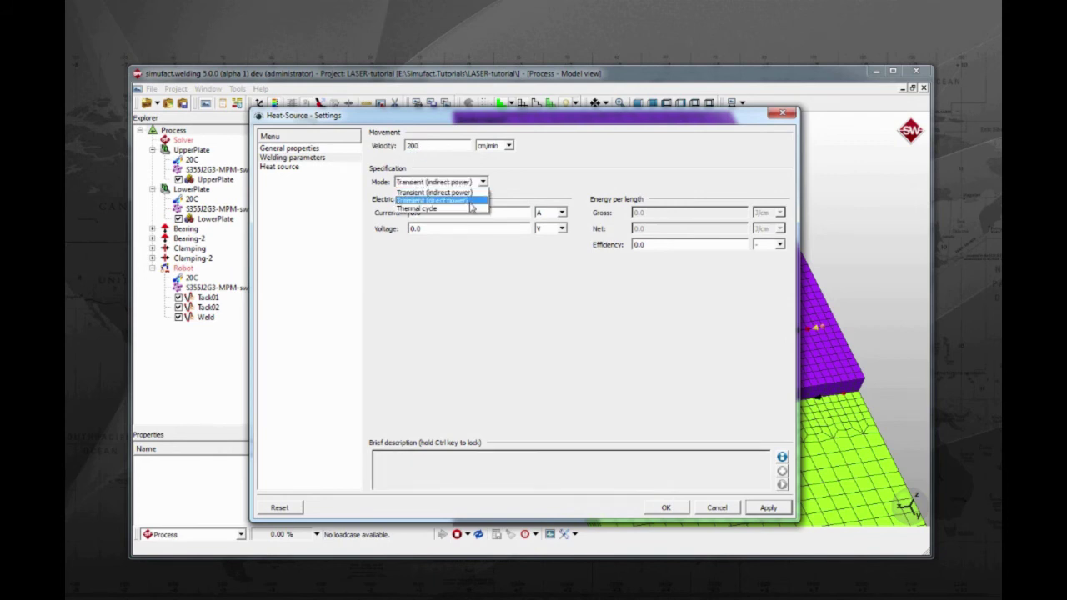
pyautogui.click(467, 201)
pyautogui.press('Tab')
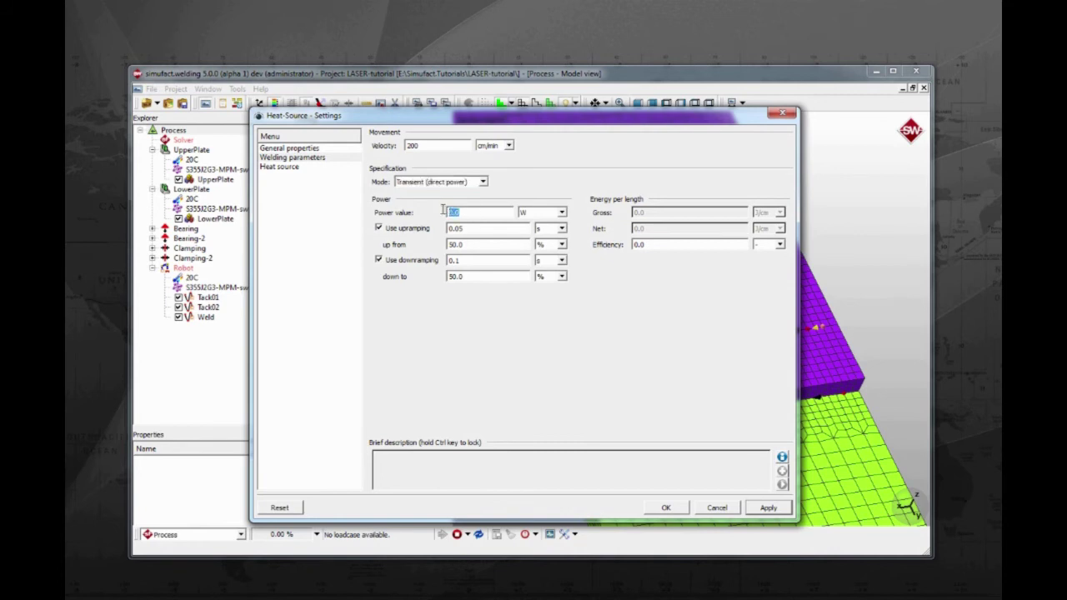
pyautogui.write('1250')
pyautogui.click(417, 230)
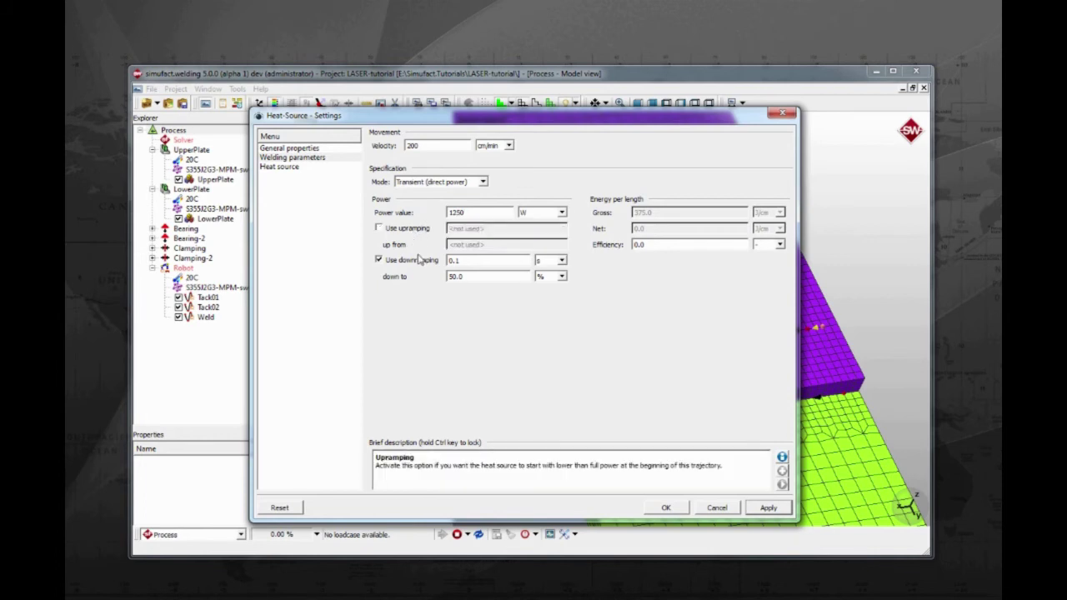
pyautogui.click(421, 261)
pyautogui.click(696, 245)
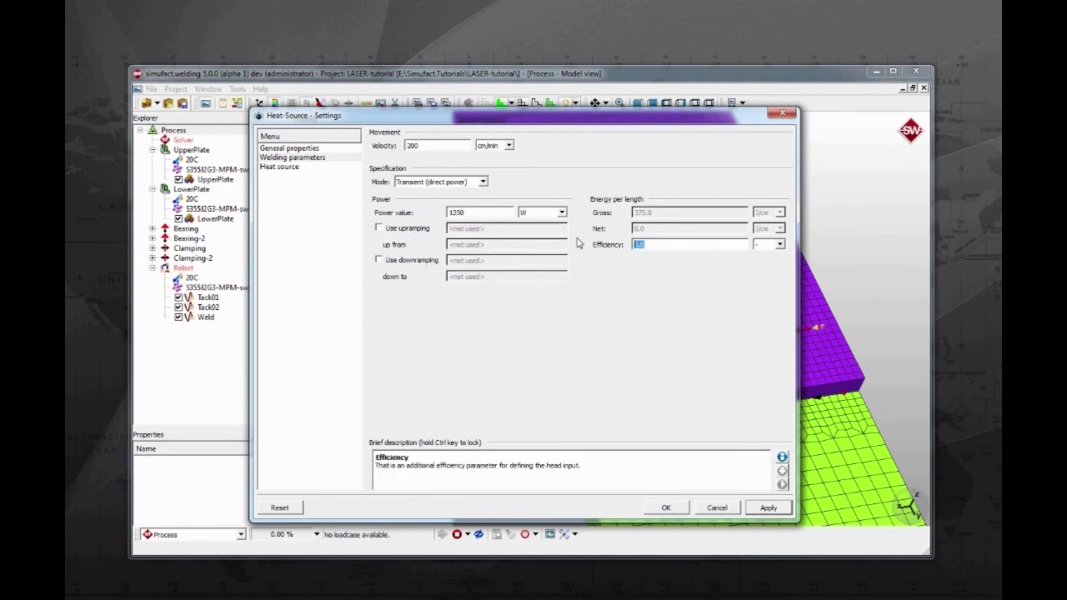
# Set the efficiency to 1 and choose the Laser heat source model.
pyautogui.write('1')
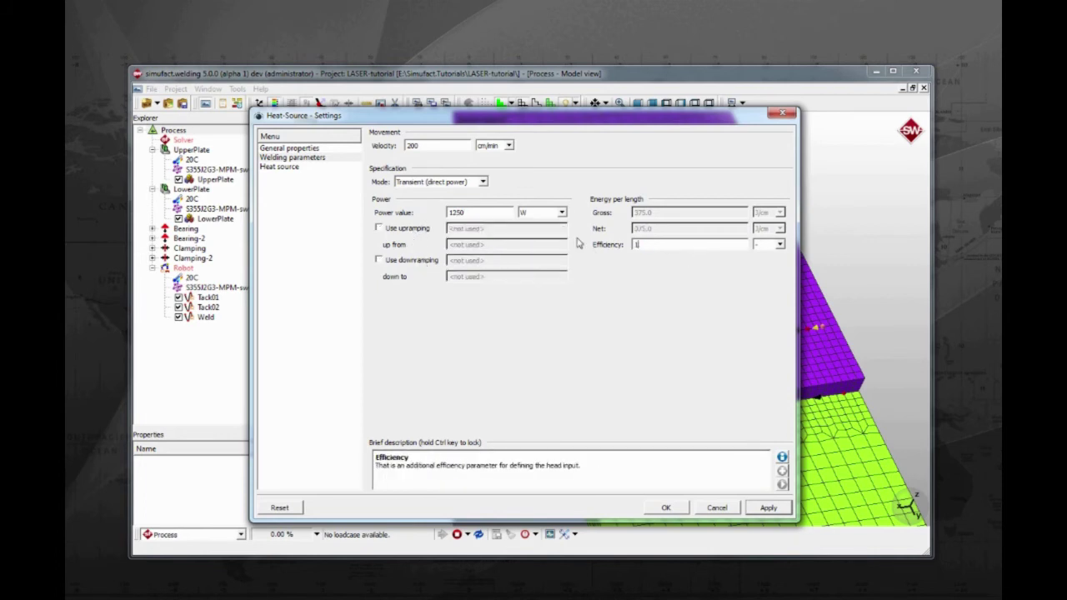
pyautogui.click(294, 169)
pyautogui.click(400, 145)
pyautogui.click(417, 167)
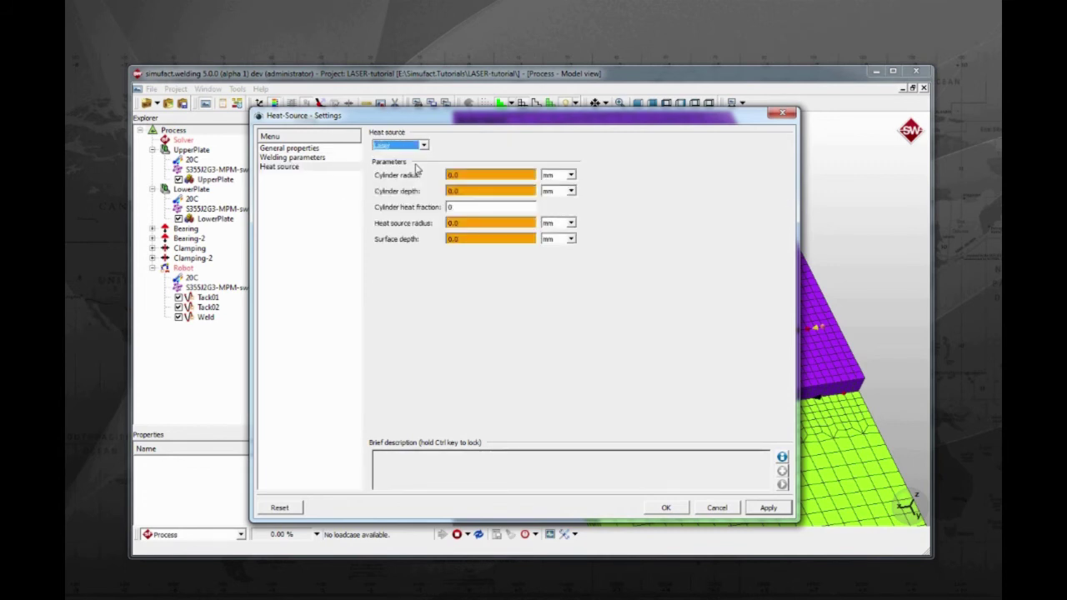
# Enter cylinder radius 1.0, cylinder depth 0.6, heat fraction 0.8 and source radius 1.5.
pyautogui.doubleClick(472, 175)
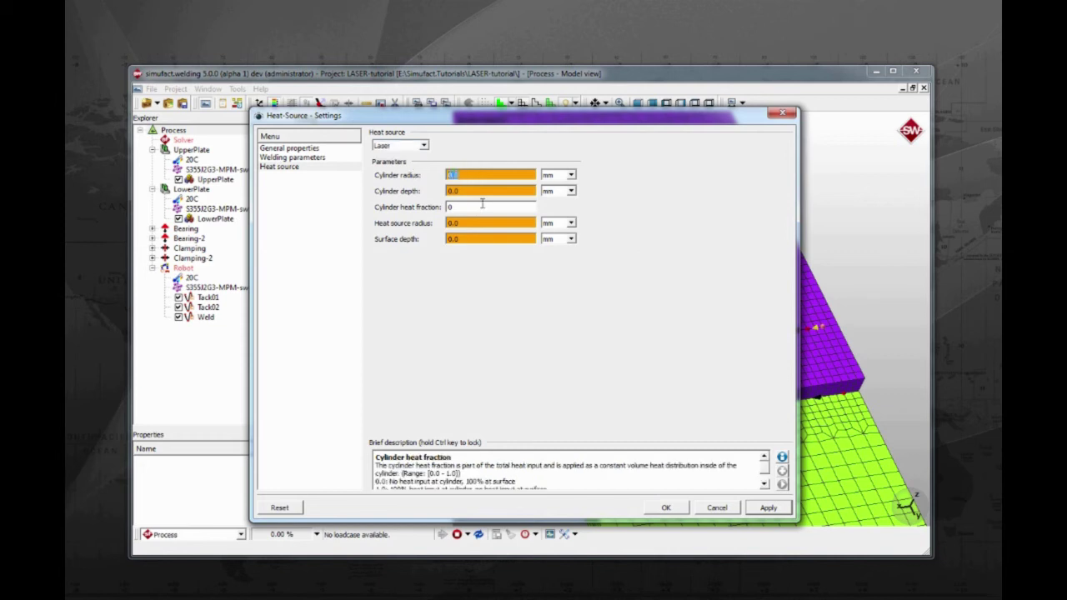
pyautogui.write('1.0')
pyautogui.press('Tab')
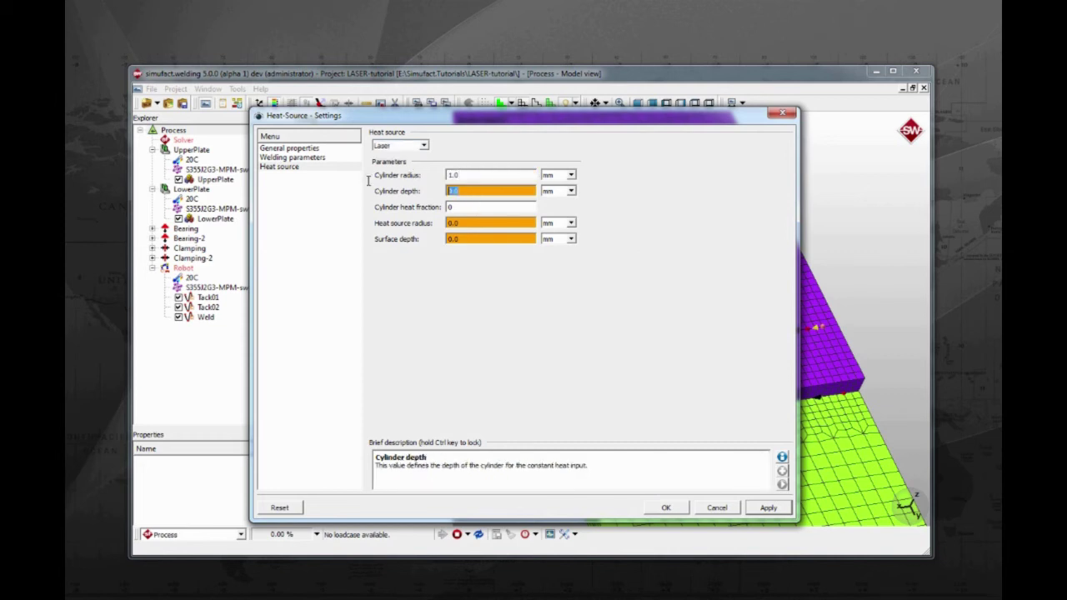
pyautogui.write('0.6')
pyautogui.press('Tab')
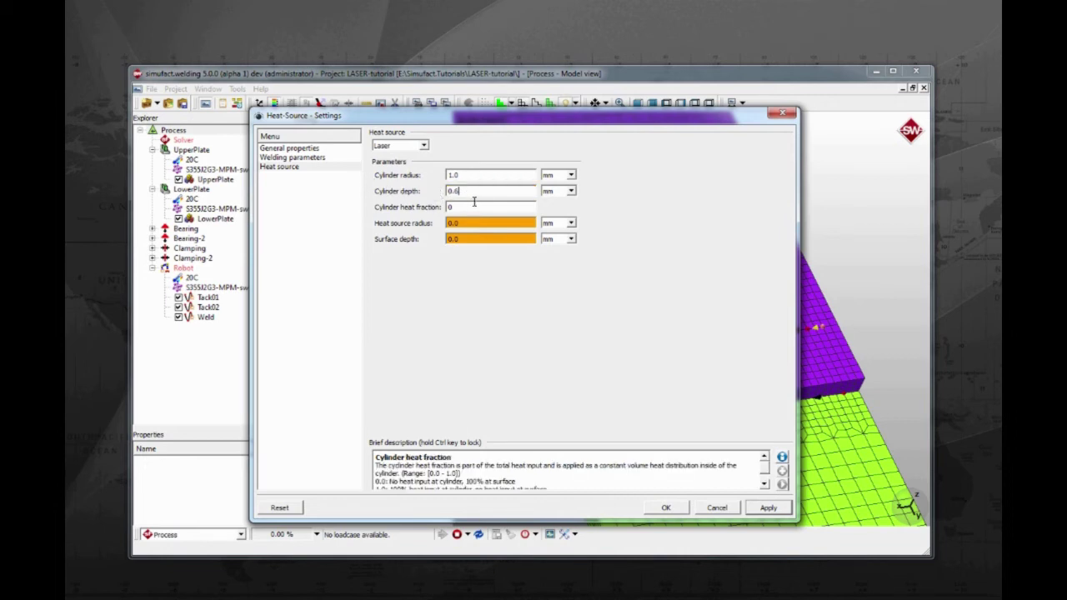
pyautogui.write('0.8')
pyautogui.press('Tab')
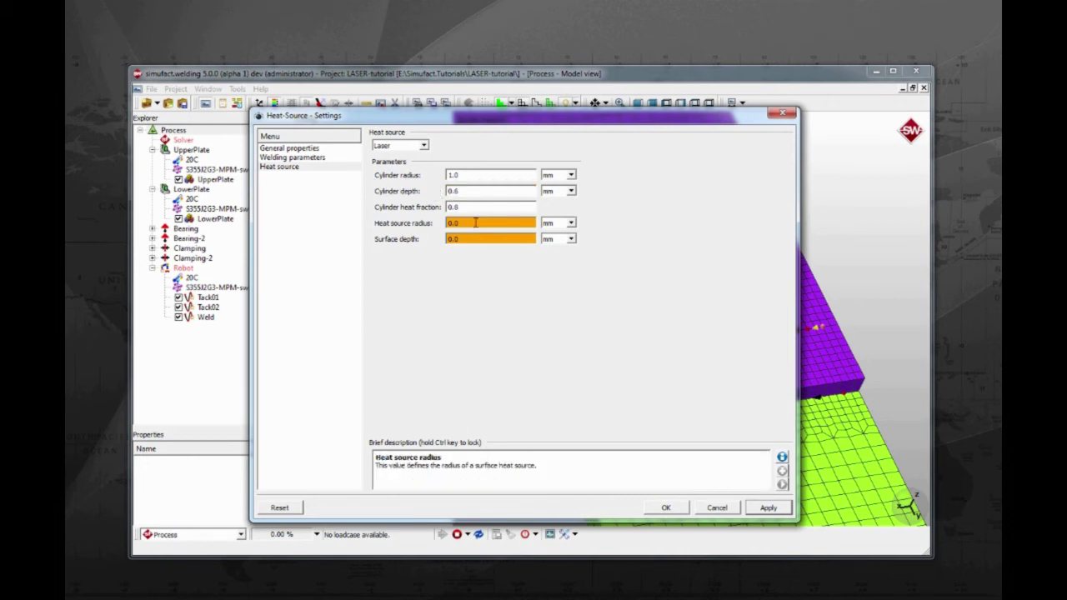
pyautogui.write('1.')
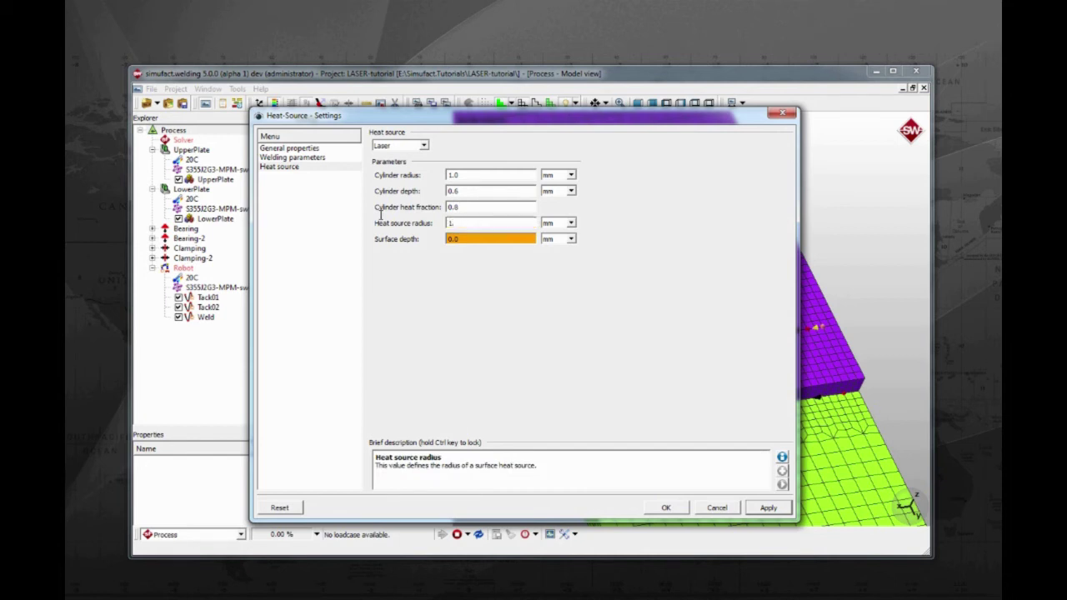
pyautogui.write('5')
# Set the surface depth to 0.1, then apply and accept the heat source settings.
pyautogui.click(463, 239)
pyautogui.press('BackSpace')
pyautogui.write('1')
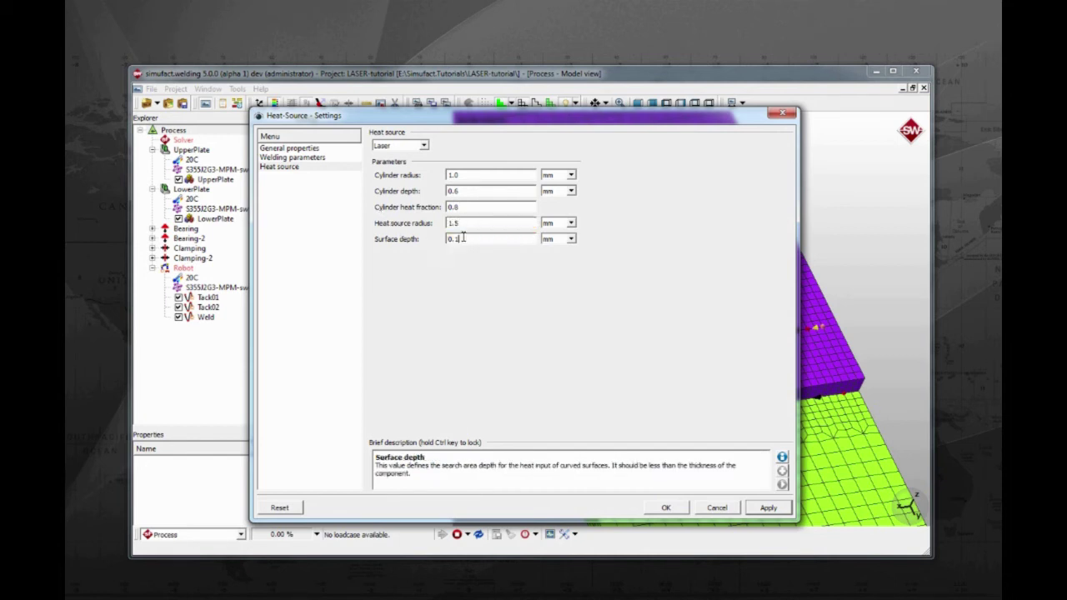
pyautogui.click(754, 509)
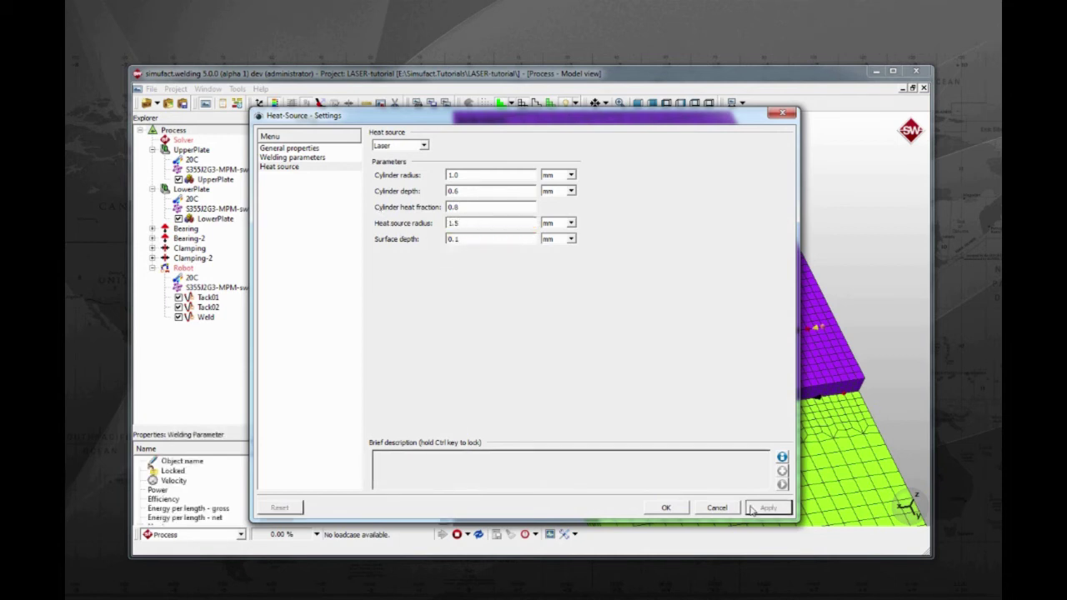
pyautogui.click(666, 508)
# Rename the second Heat-Source parameter to 'Welding'.
pyautogui.click(363, 299)
pyautogui.rightClick(364, 299)
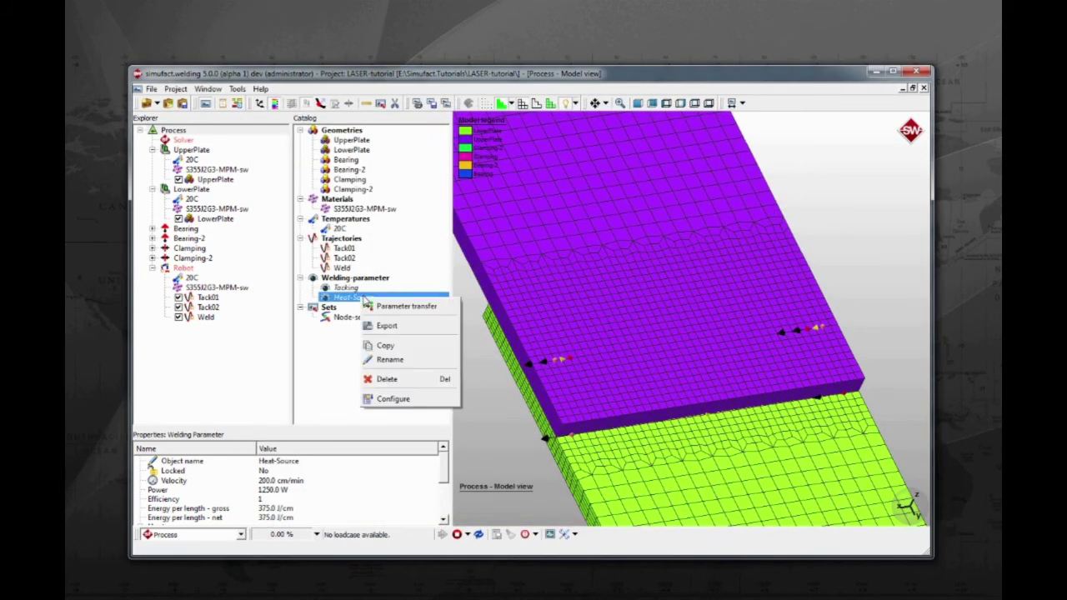
pyautogui.click(391, 360)
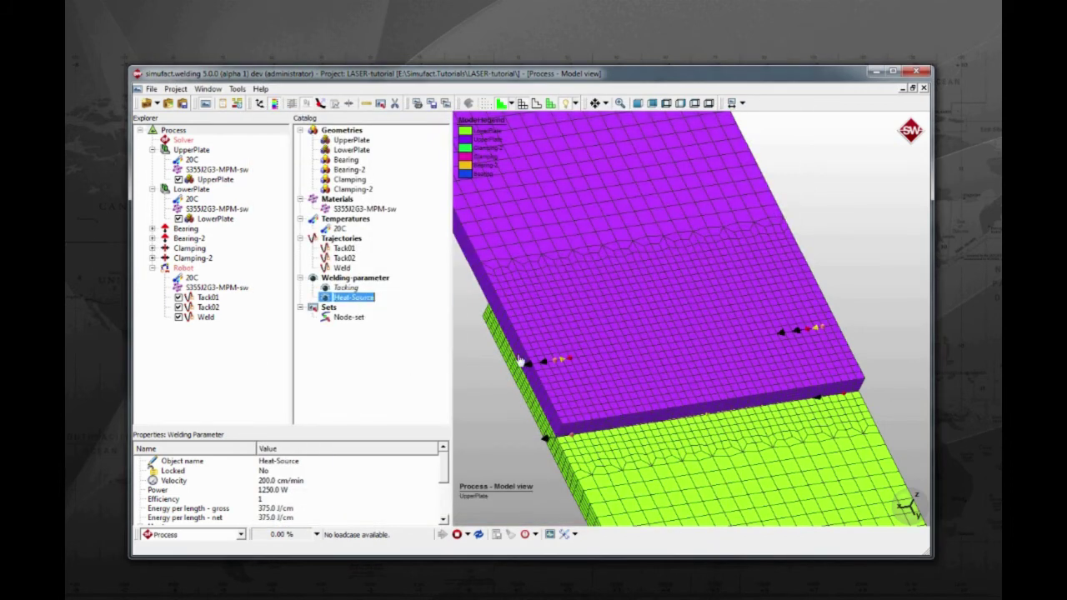
pyautogui.write('Welding')
# Assign Tacking to Tack01 and Tack02, Welding to Weld, and save the project.
pyautogui.click(347, 297)
pyautogui.click(343, 287)
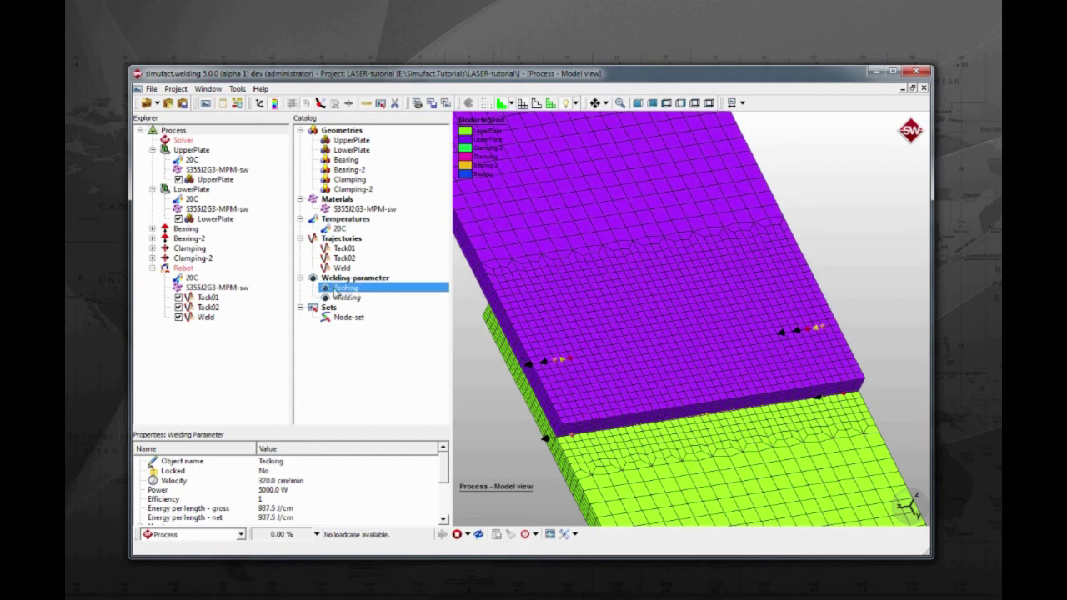
pyautogui.moveTo(335, 292); pyautogui.dragTo(245, 305)
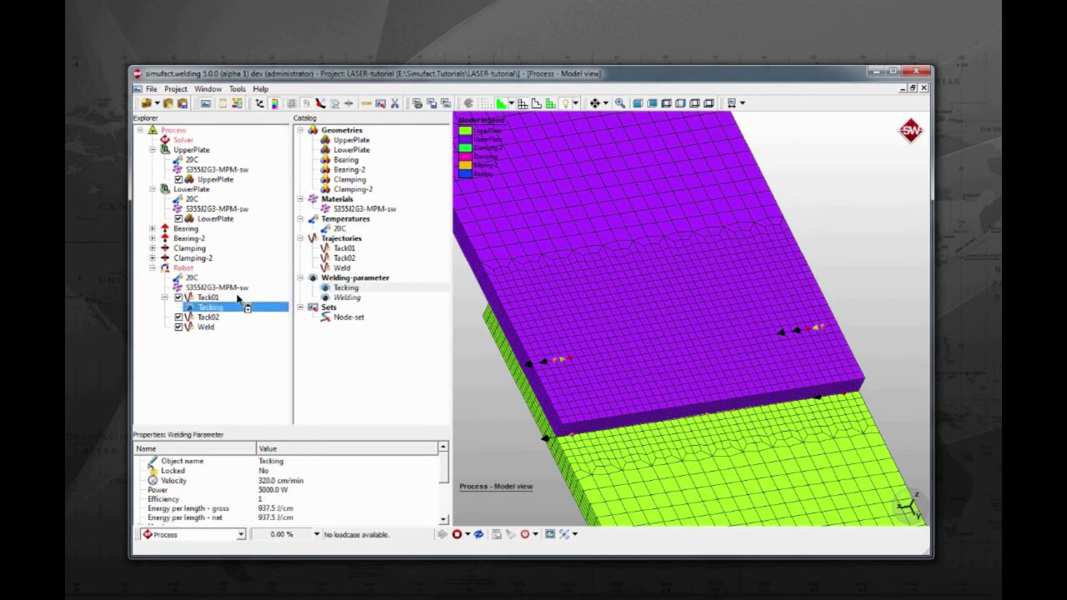
pyautogui.moveTo(342, 292); pyautogui.dragTo(240, 318)
pyautogui.click(360, 300)
pyautogui.moveTo(360, 300); pyautogui.dragTo(222, 340)
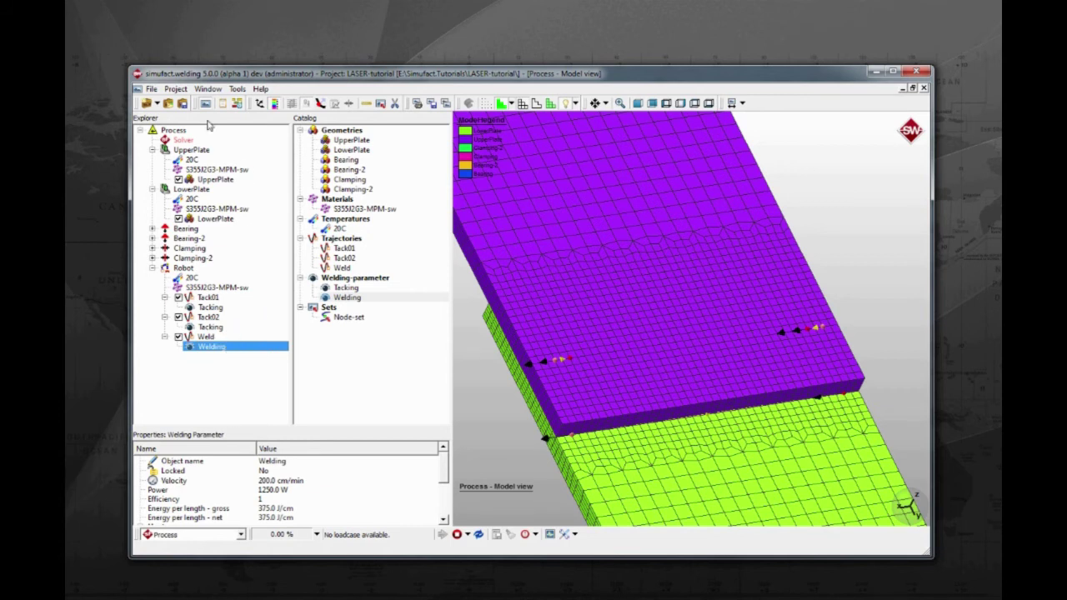
pyautogui.click(182, 104)
pyautogui.click(188, 269)
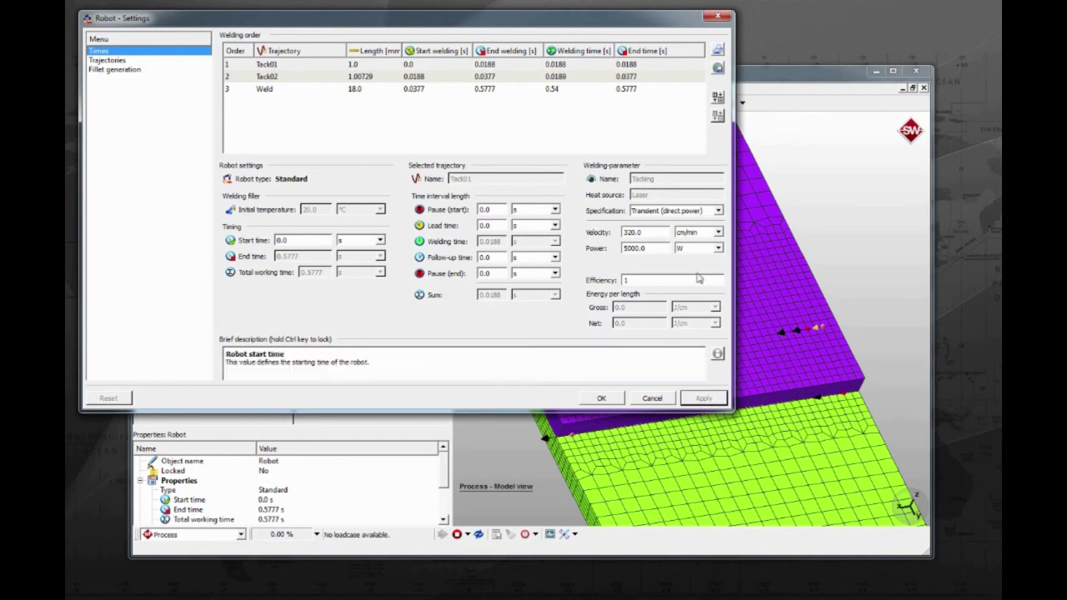
# Review the robot welding order Tack01, Tack02, Weld totalling 0.5777 s working time.
pyautogui.click(773, 424)
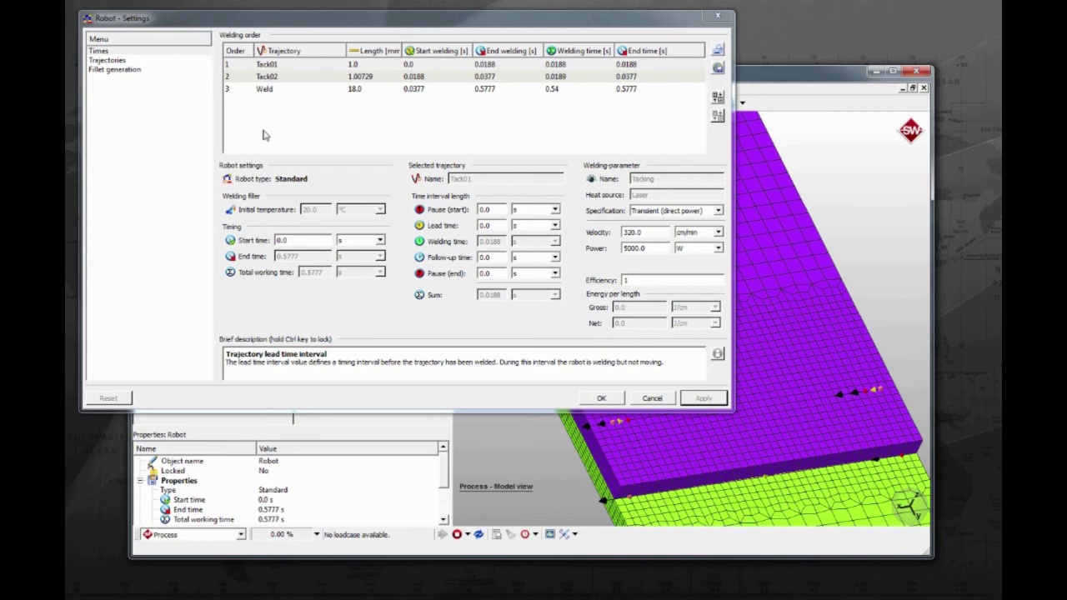
# Give Tack01 component-centre orientation with projection onto the real surface and apply.
pyautogui.click(166, 60)
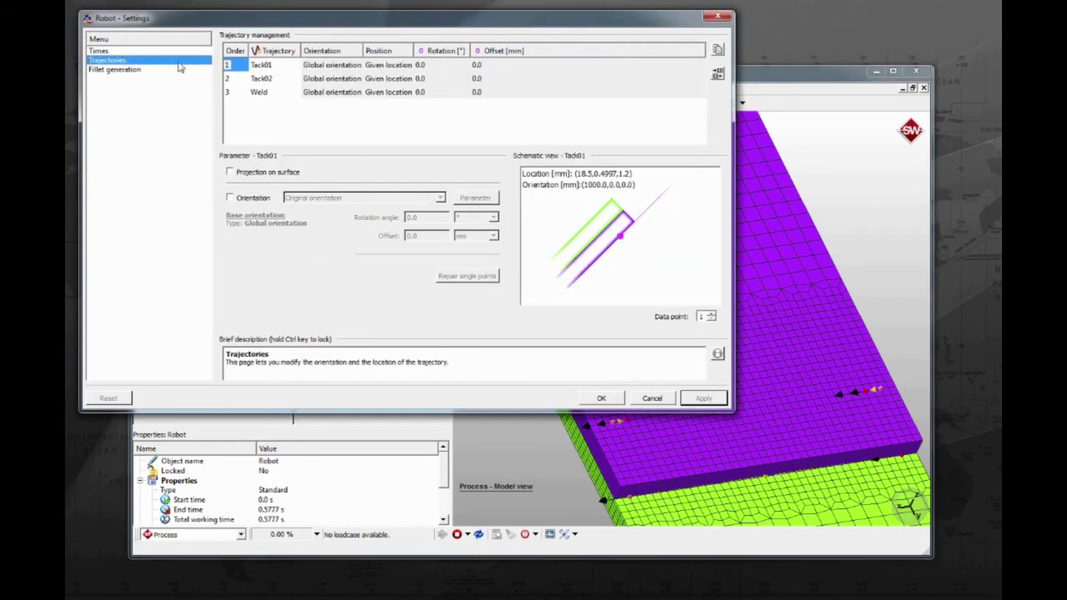
pyautogui.click(225, 66)
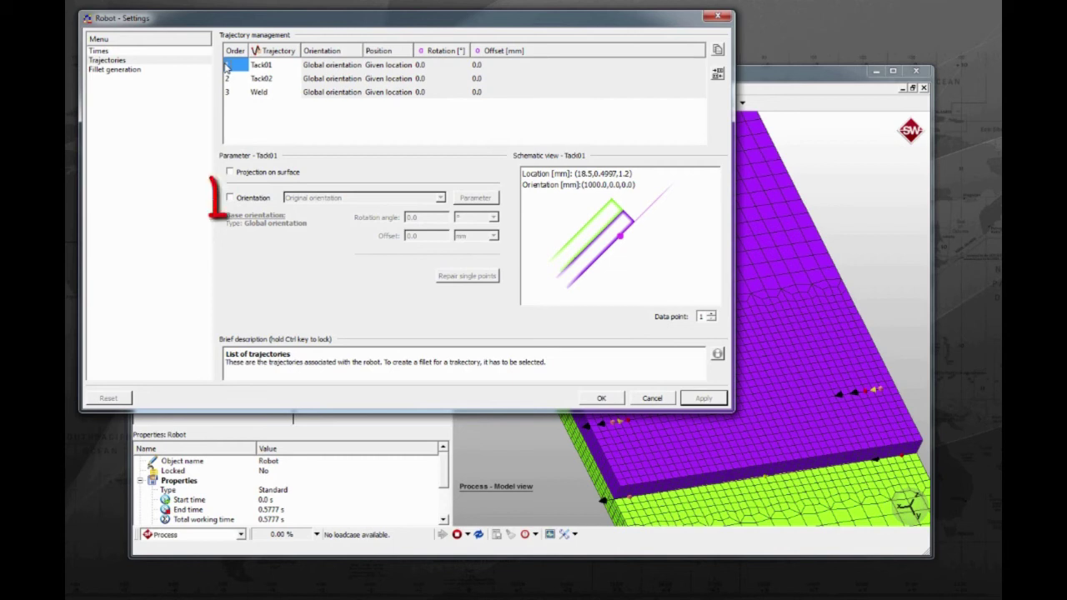
pyautogui.click(253, 202)
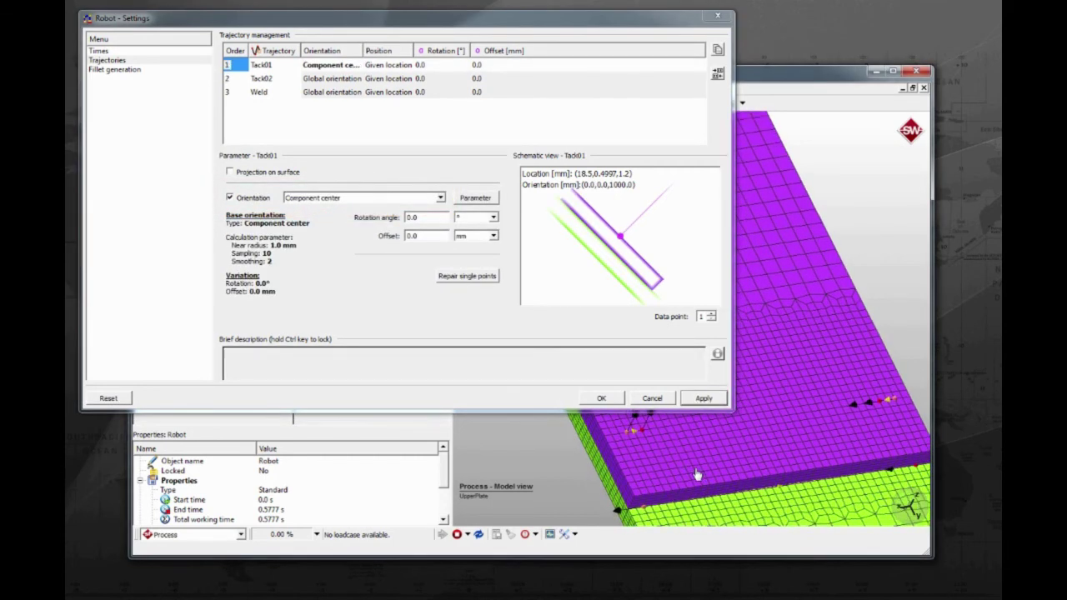
pyautogui.click(296, 173)
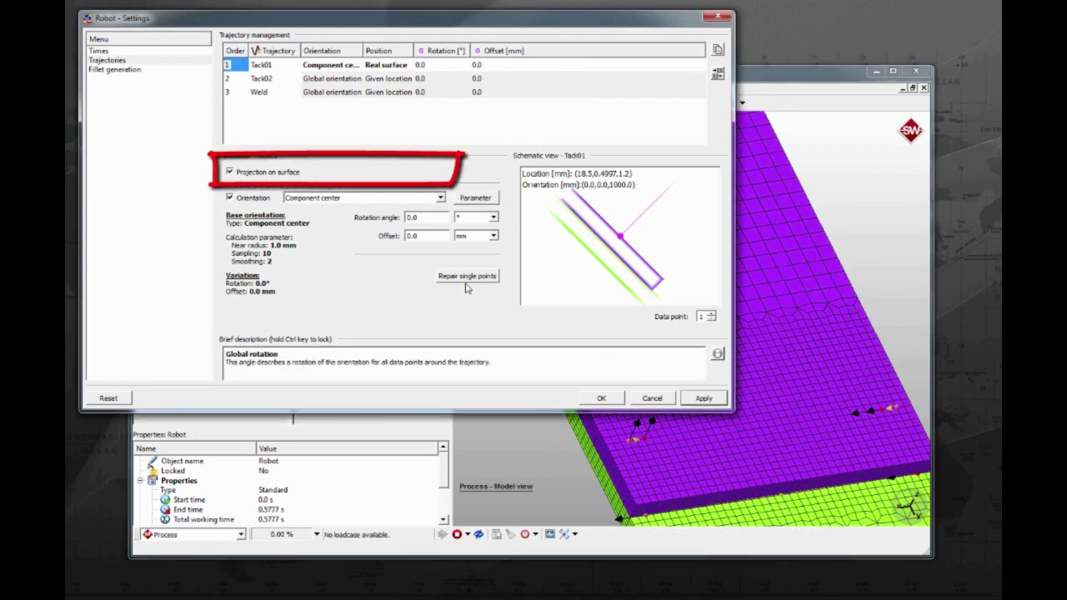
pyautogui.click(699, 399)
# Apply the same component-centre orientation and surface projection to Tack02 and Weld.
pyautogui.click(236, 79)
pyautogui.click(250, 198)
pyautogui.click(268, 174)
pyautogui.click(266, 94)
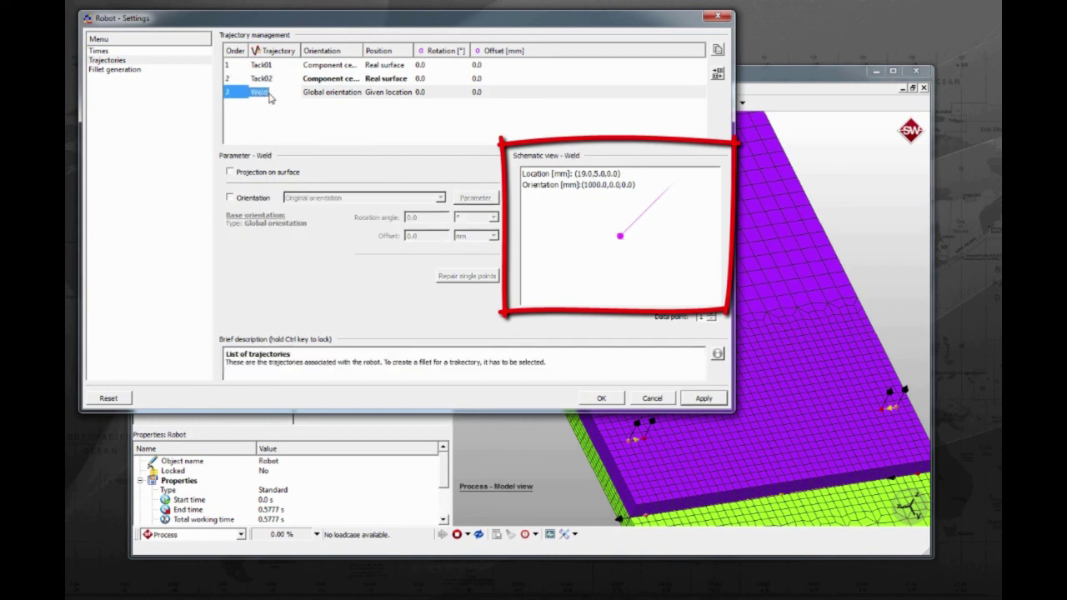
pyautogui.click(263, 198)
pyautogui.click(268, 173)
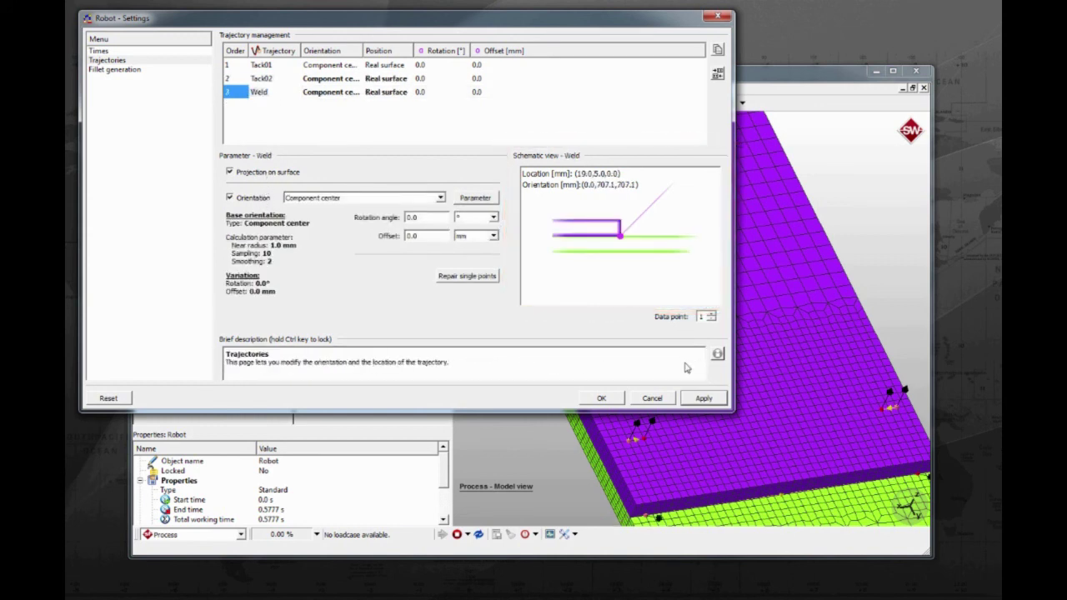
pyautogui.click(704, 398)
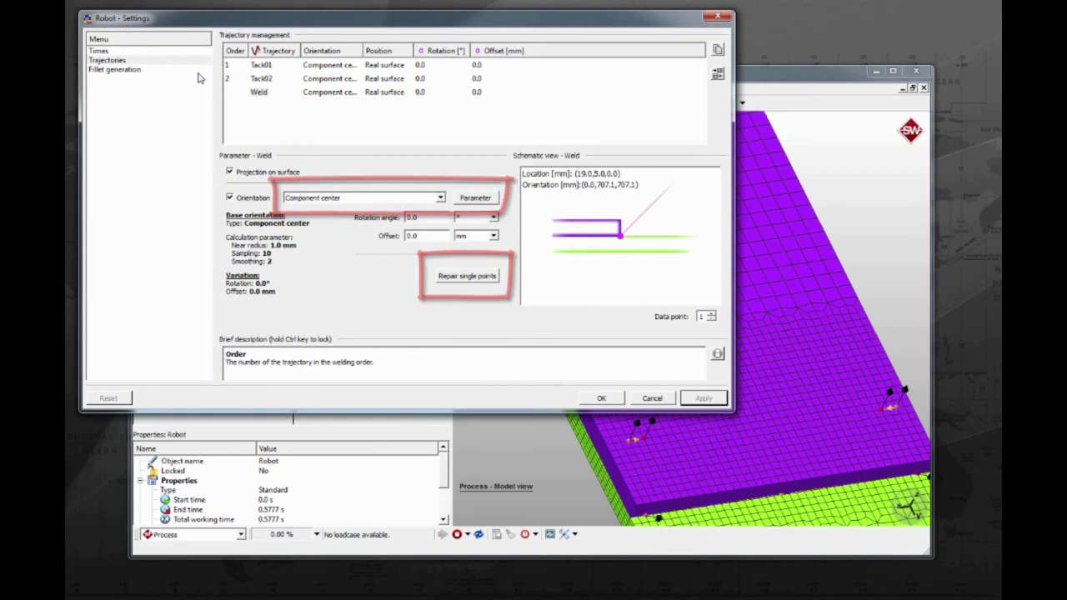
pyautogui.click(133, 69)
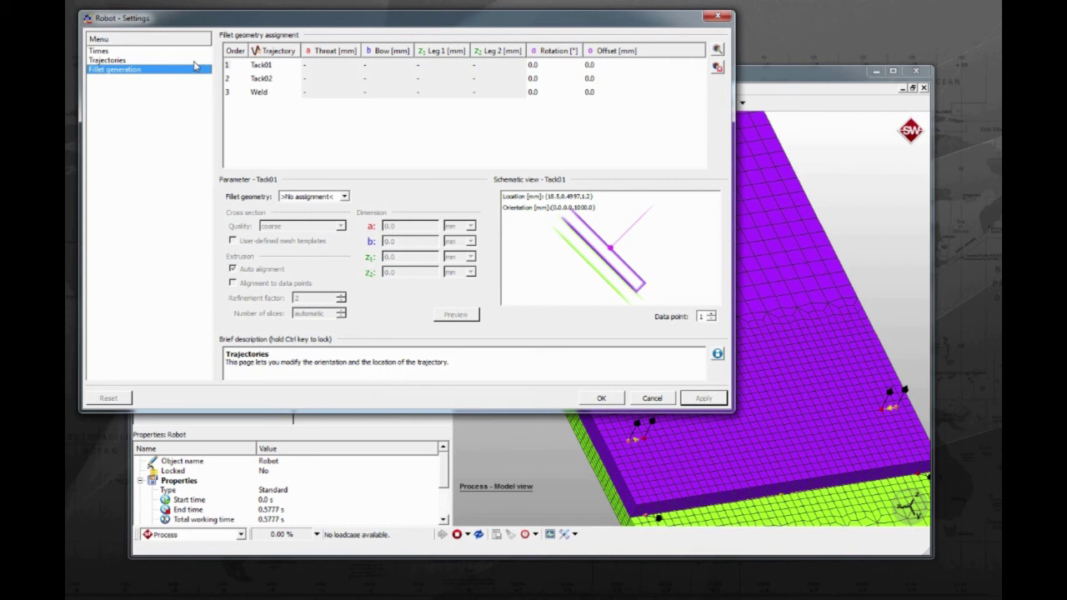
# Close Robot Settings with OK and select Solver in the process tree.
pyautogui.click(195, 62)
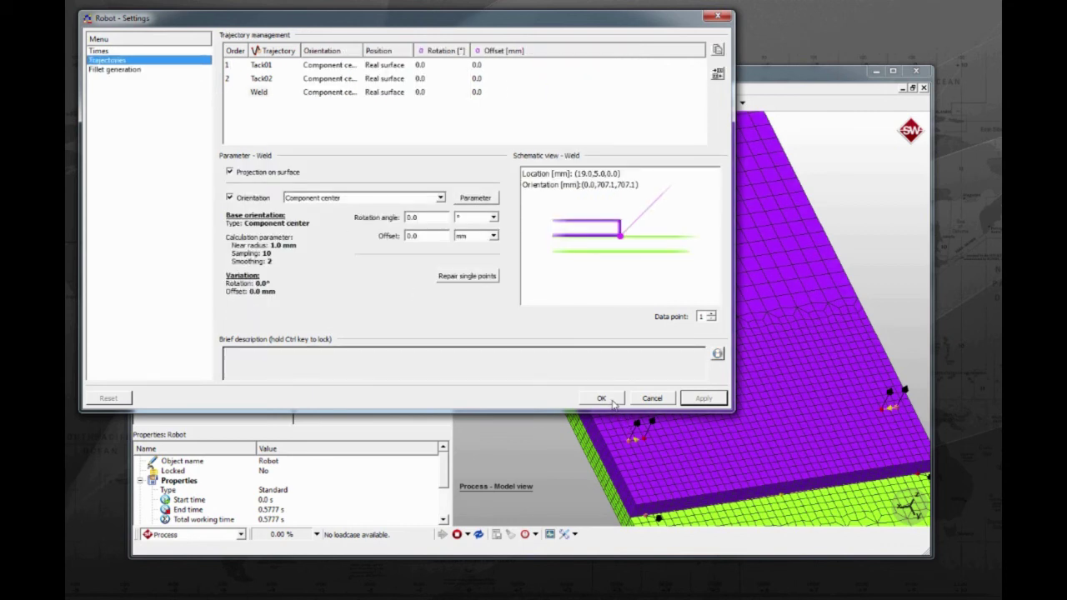
pyautogui.click(609, 400)
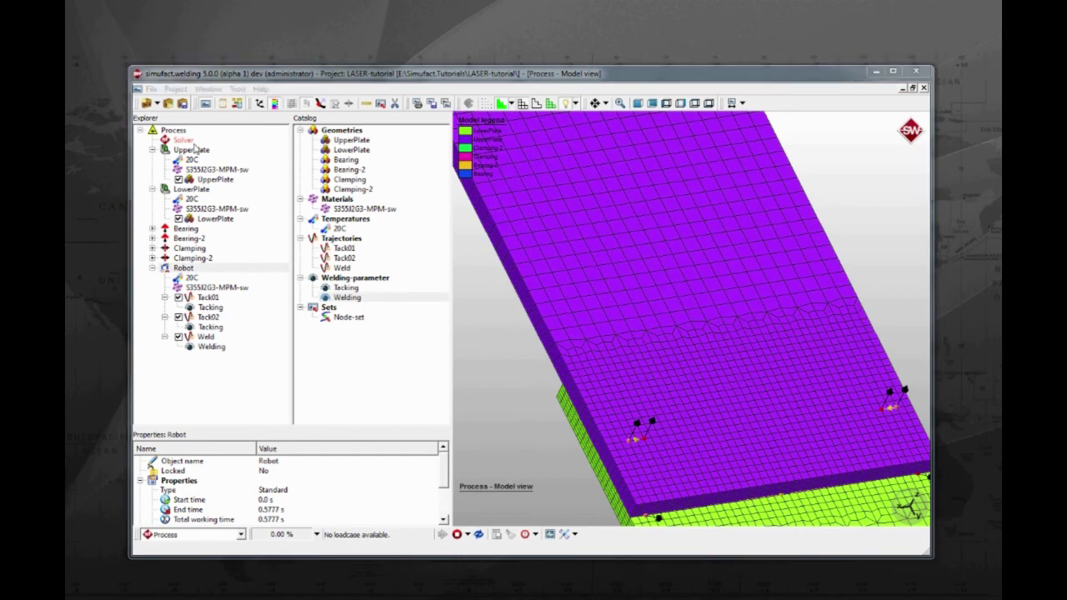
pyautogui.click(183, 140)
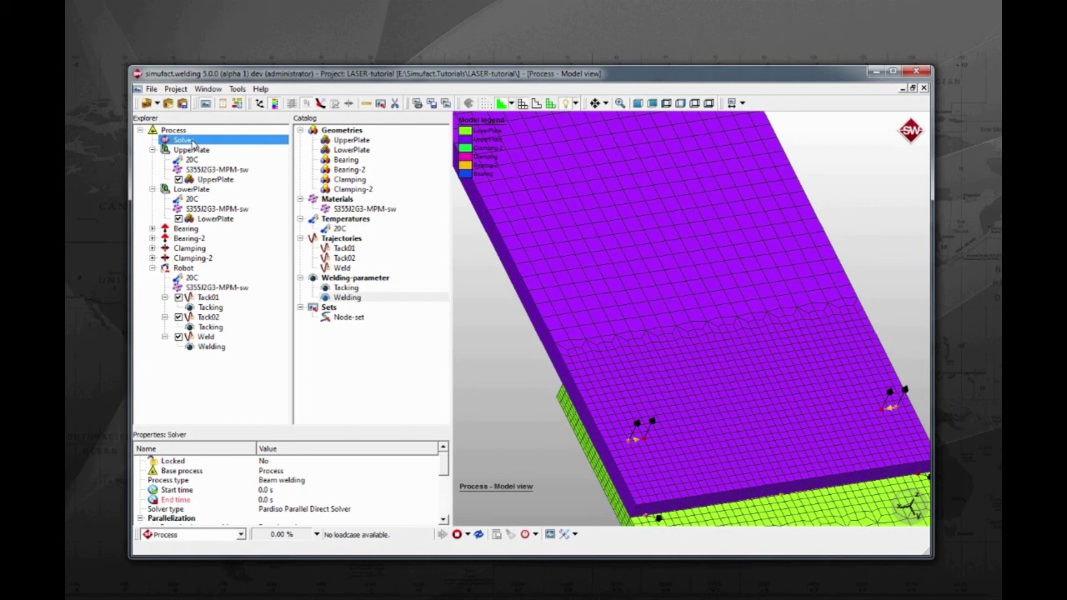
# Turn on Phase transformation in the solver's general settings.
pyautogui.doubleClick(185, 140)
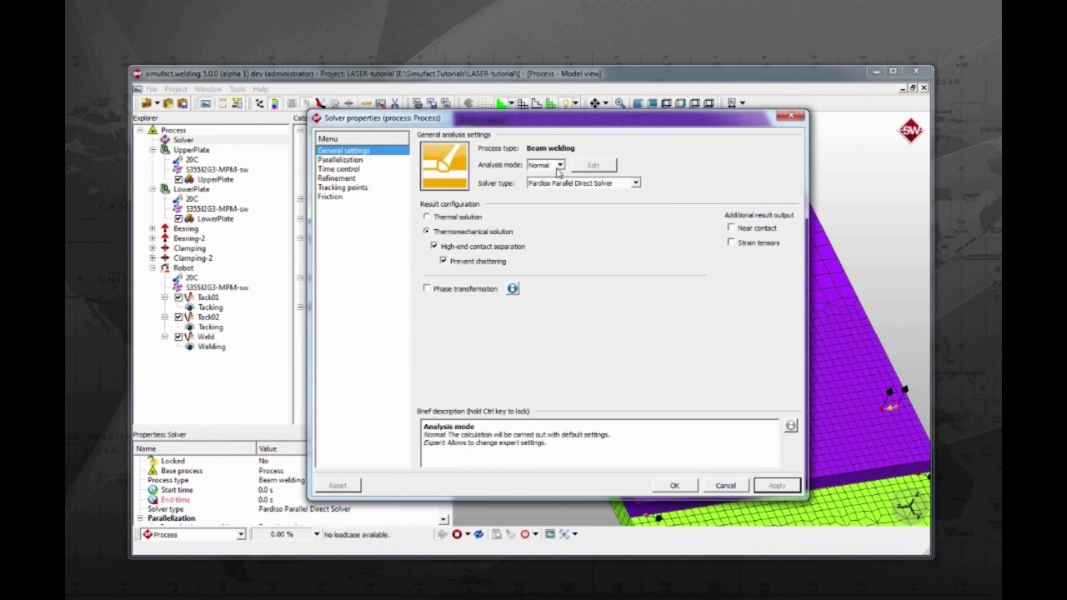
pyautogui.click(425, 288)
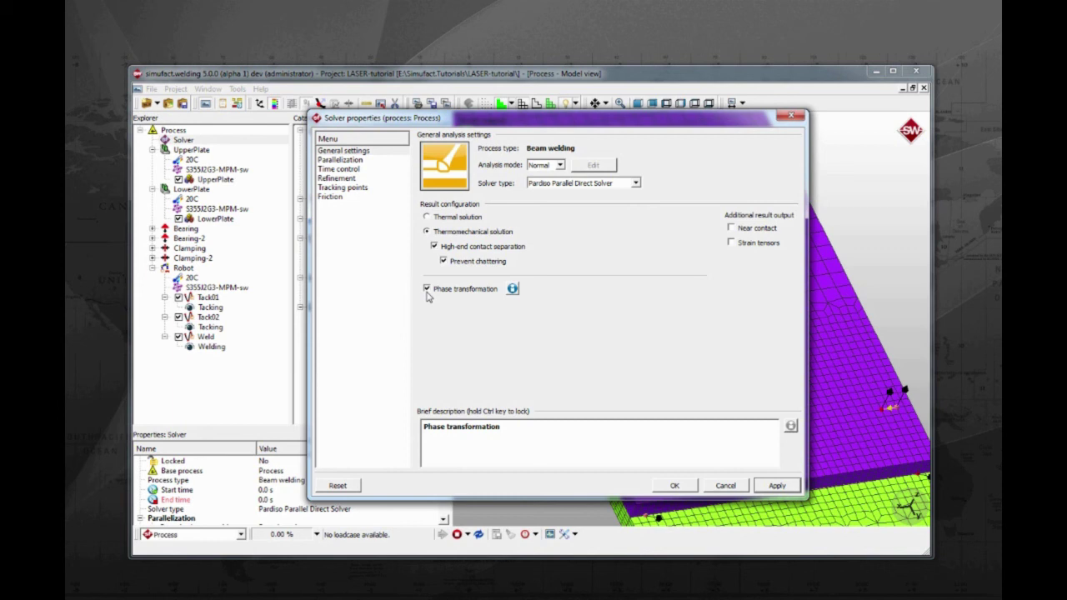
pyautogui.click(364, 161)
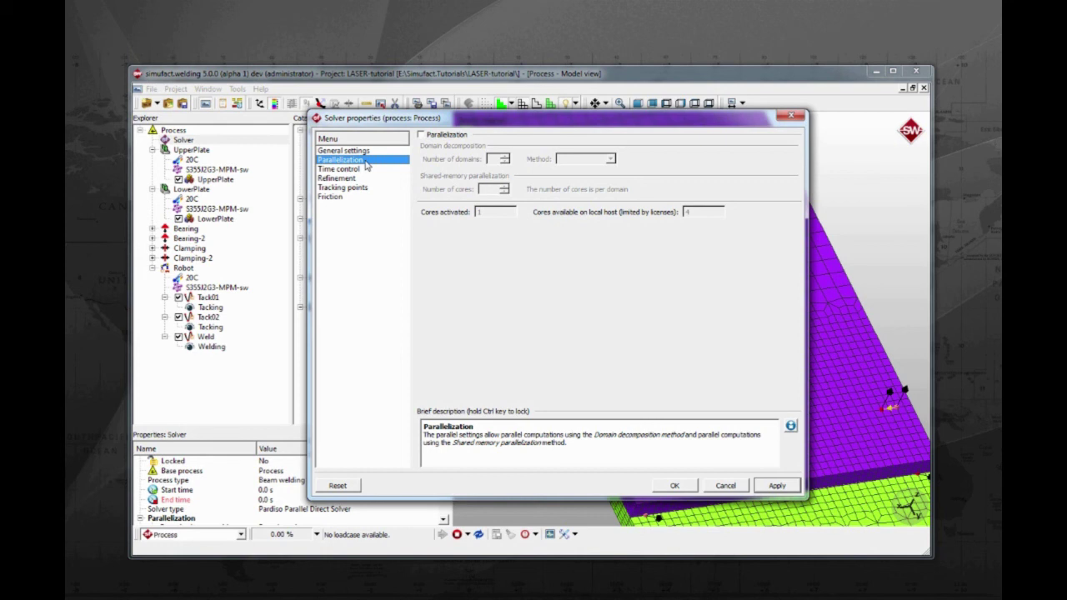
# Enable parallel solving with 2 domains and set the analysis end time to 15 s.
pyautogui.click(447, 136)
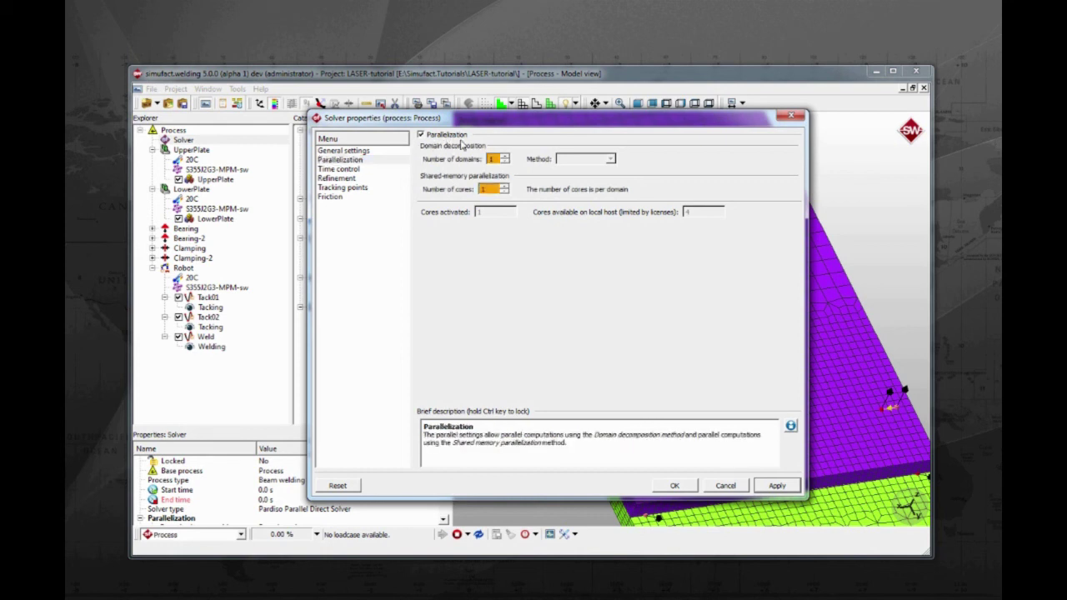
pyautogui.click(504, 156)
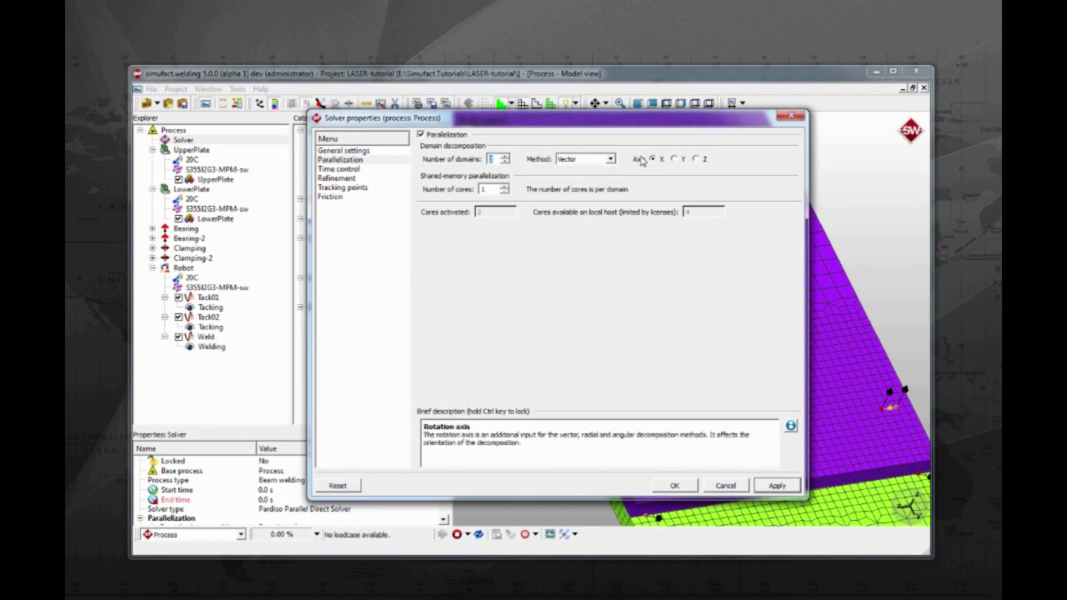
pyautogui.click(360, 169)
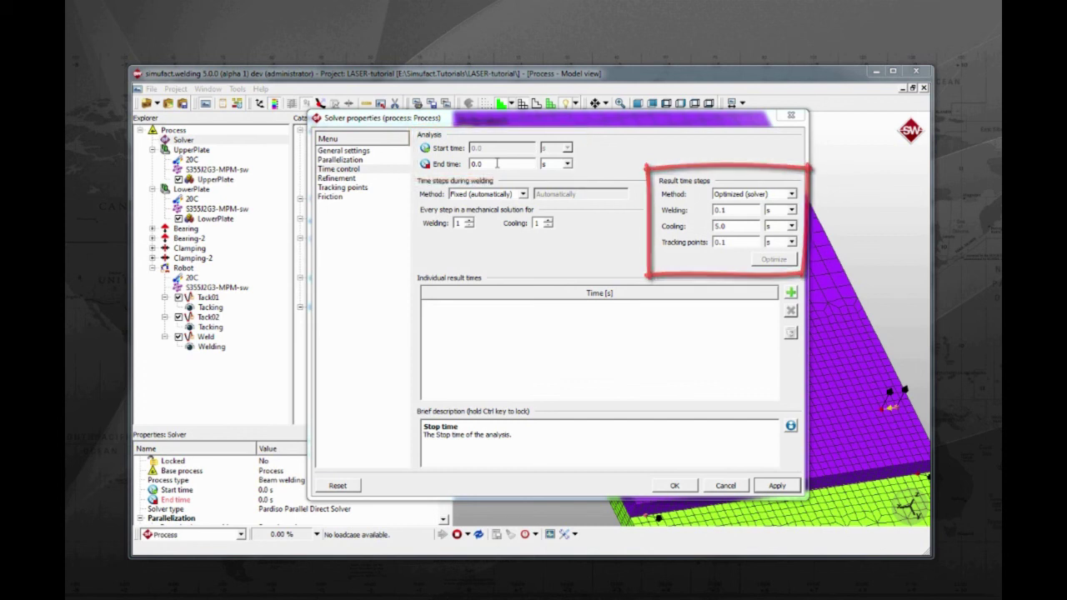
pyautogui.click(457, 164)
pyautogui.write('15')
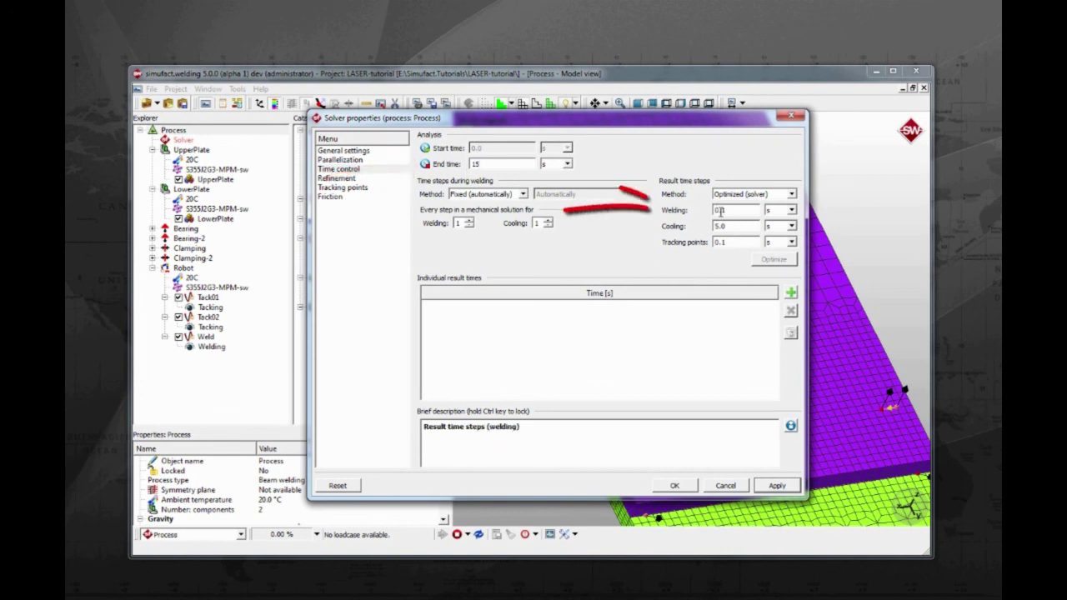
pyautogui.write('05')
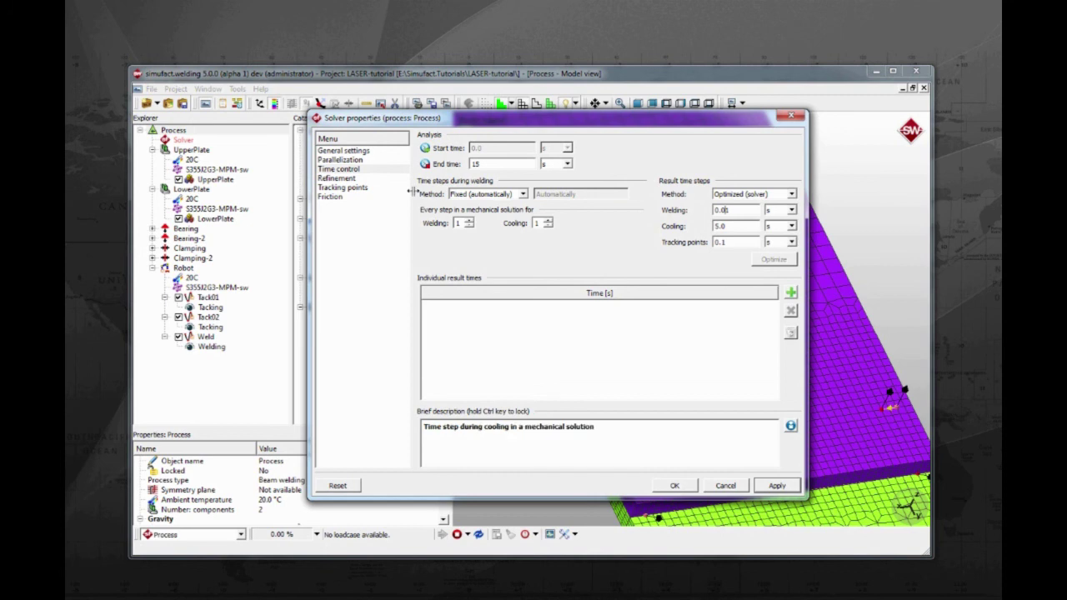
pyautogui.click(386, 179)
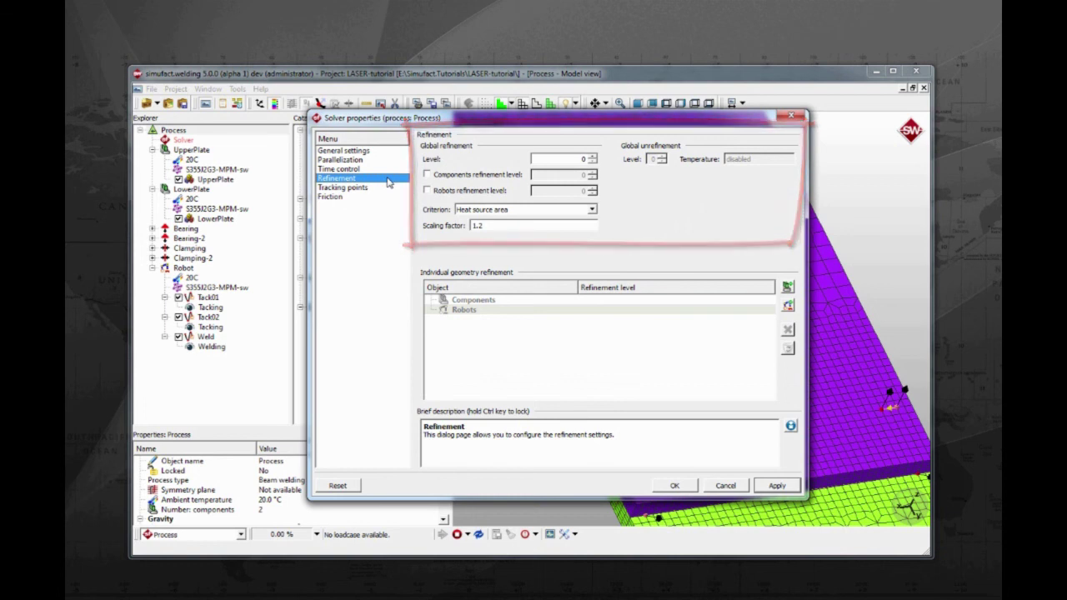
# Review the refinement level, tracking point and friction pages, then accept the solver properties with OK.
pyautogui.click(592, 160)
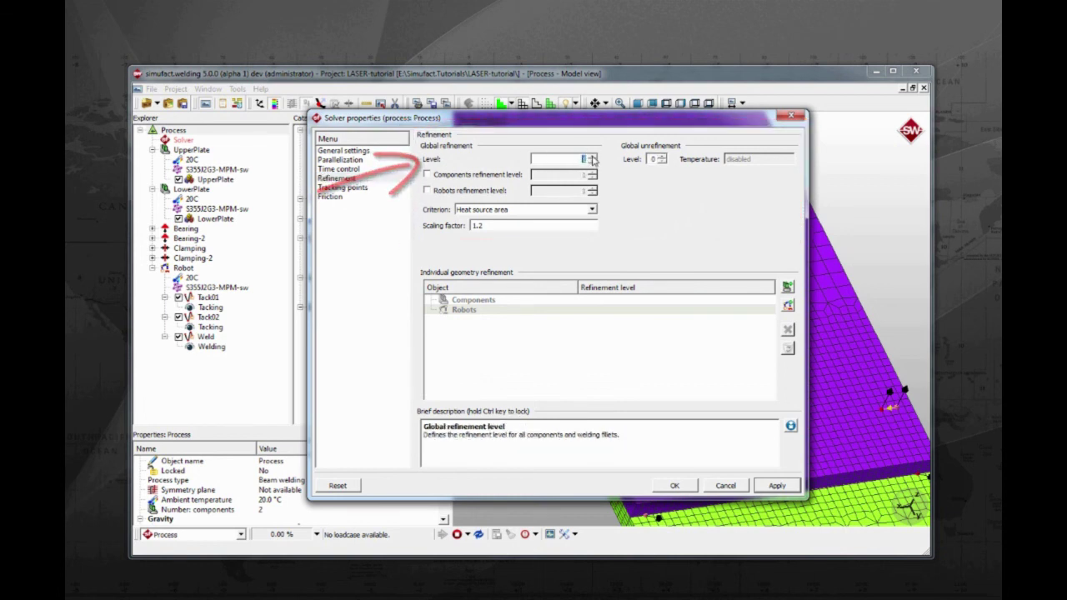
pyautogui.click(388, 190)
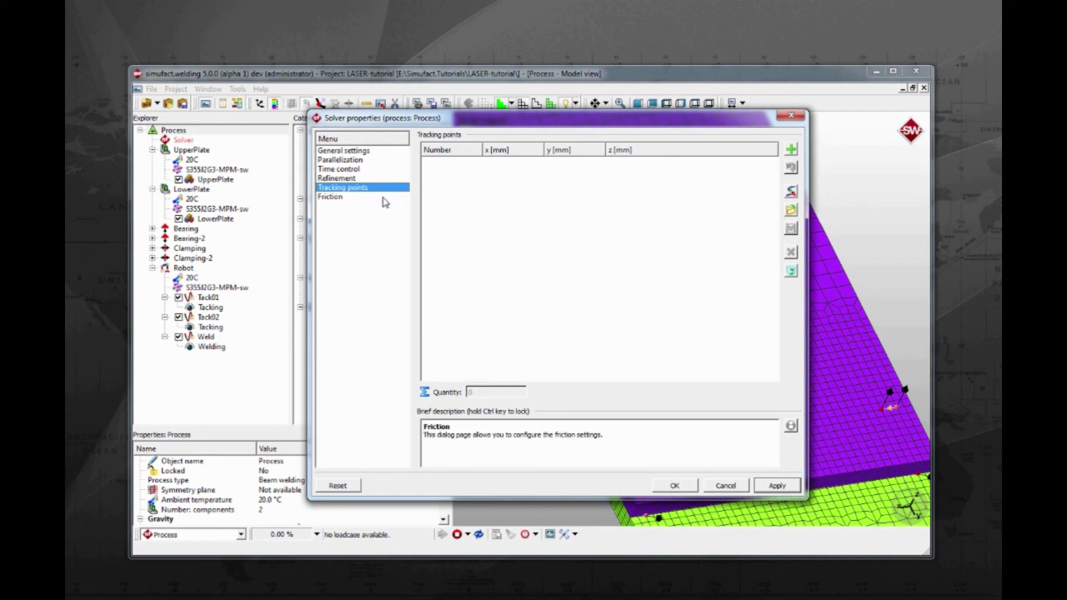
pyautogui.click(384, 199)
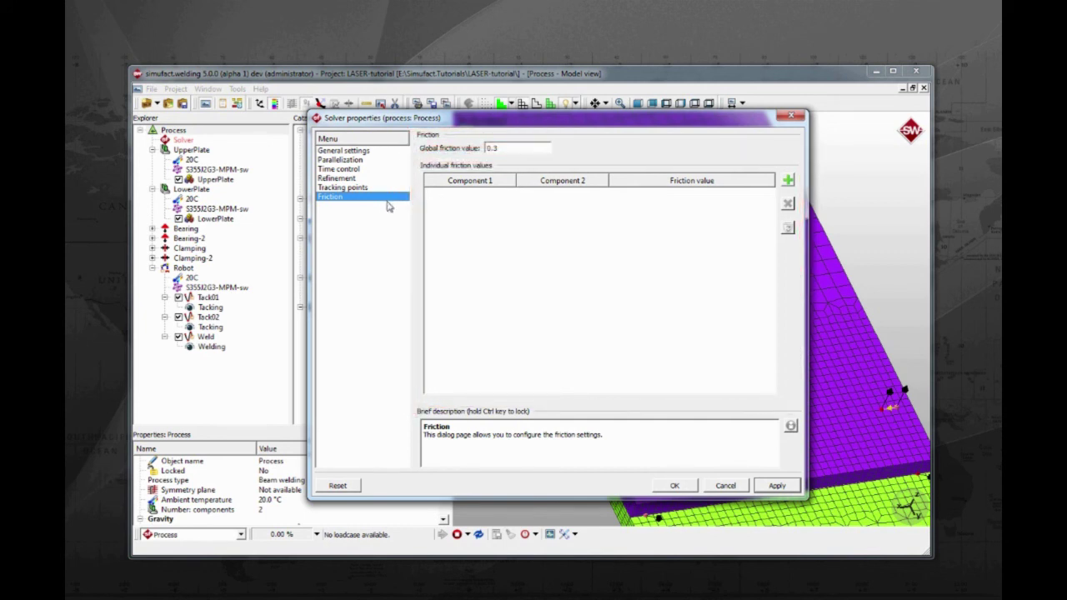
pyautogui.click(671, 487)
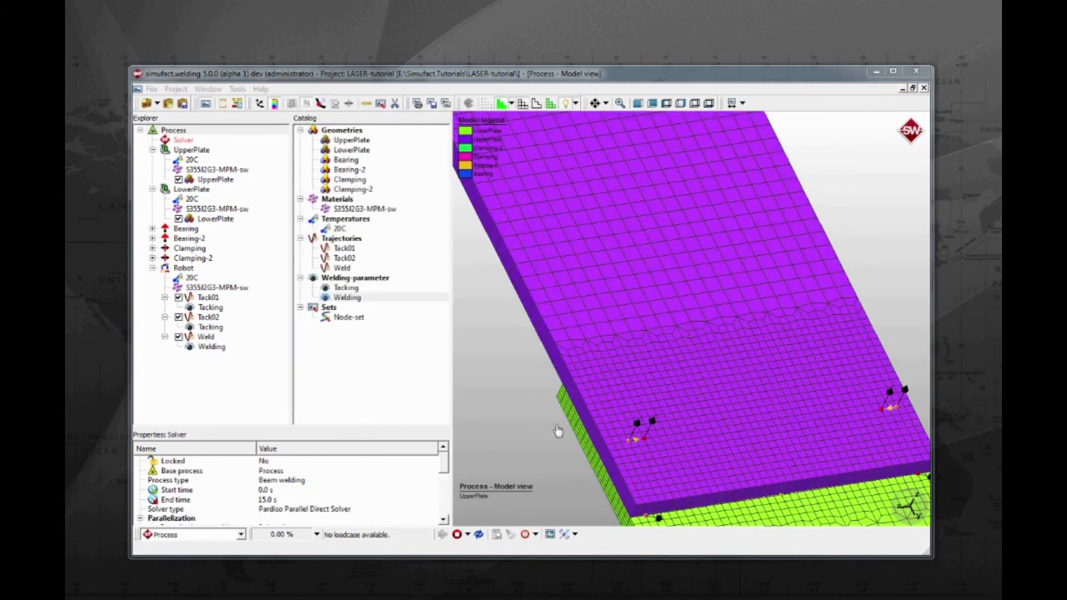
# Rename the Process item to LASER and start the analysis, saving the project when prompted.
pyautogui.click(183, 103)
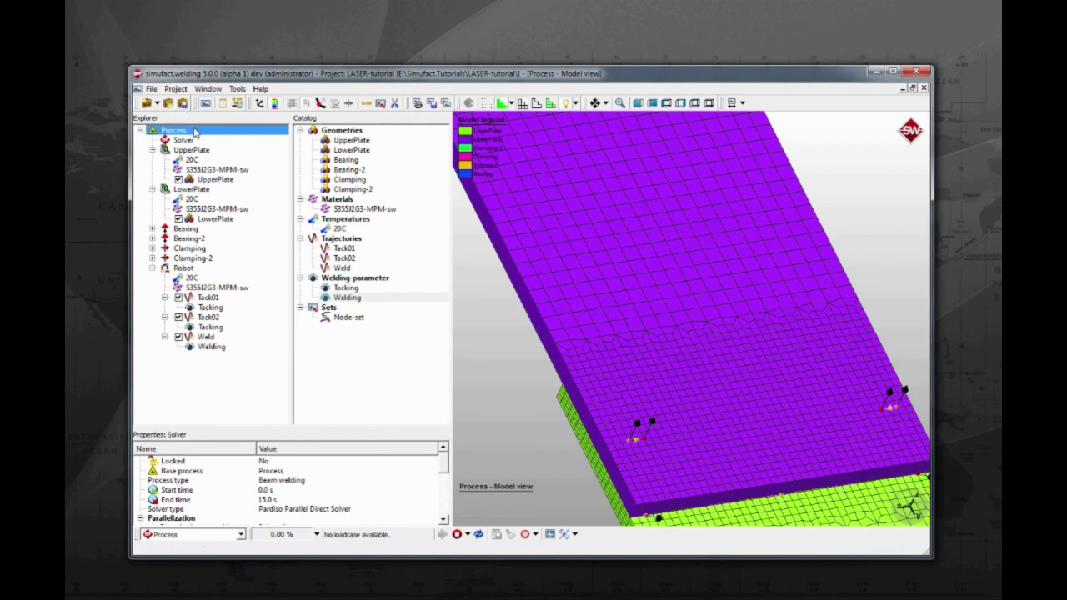
pyautogui.rightClick(185, 133)
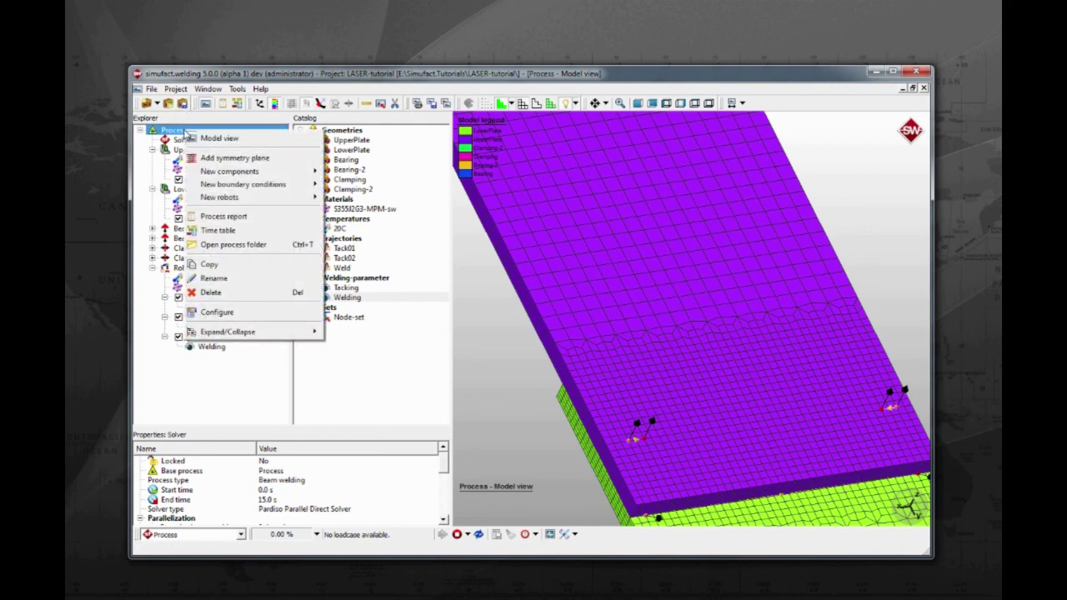
pyautogui.click(272, 282)
pyautogui.write('LASER')
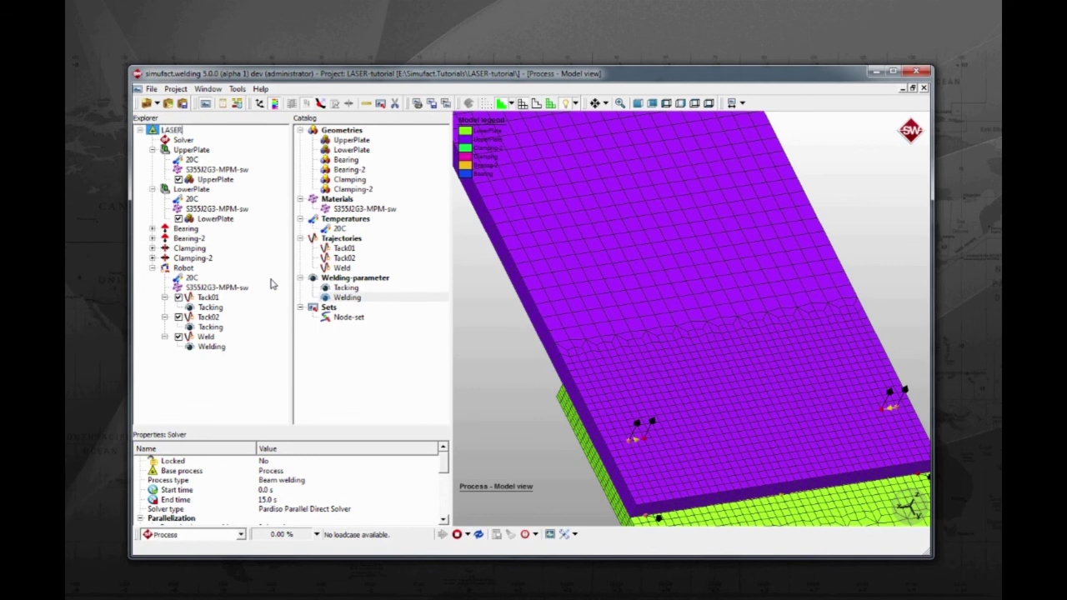
pyautogui.click(272, 280)
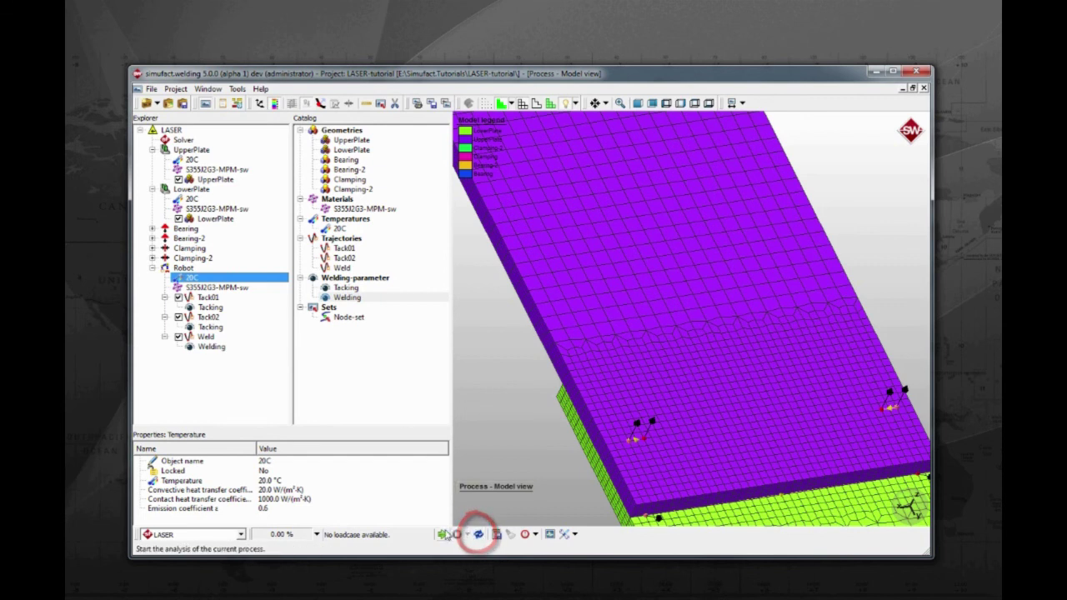
pyautogui.click(443, 533)
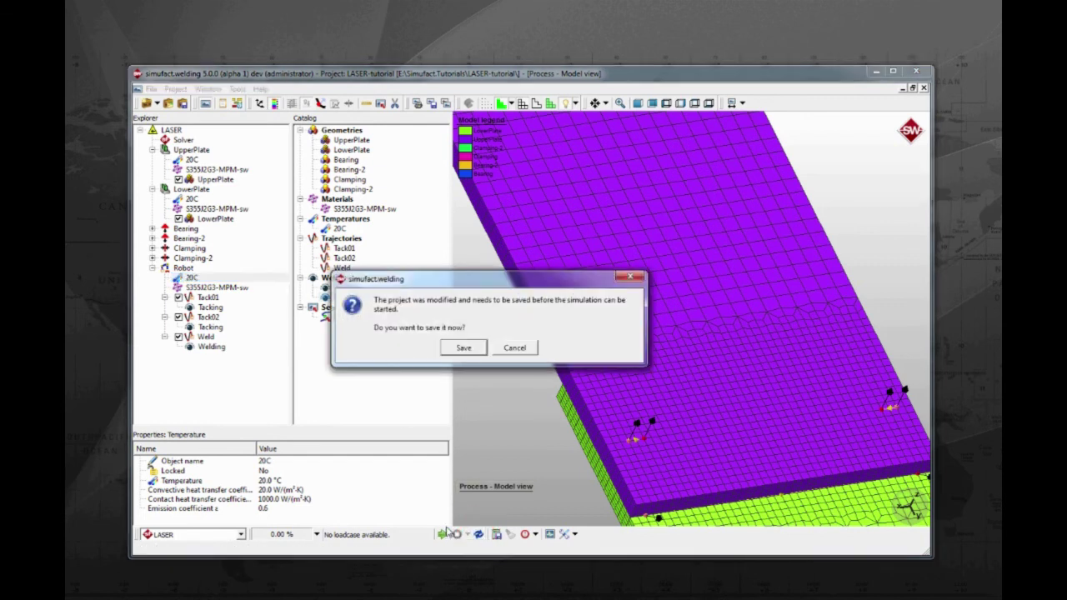
pyautogui.click(463, 348)
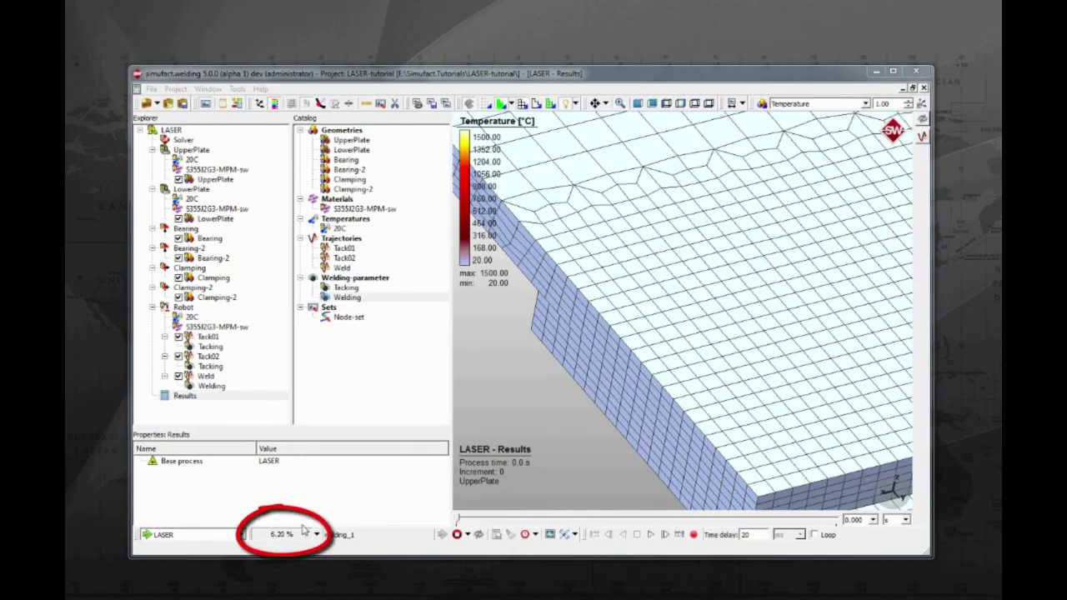
# Show the total distortion result in Results at the last increment.
pyautogui.click(186, 396)
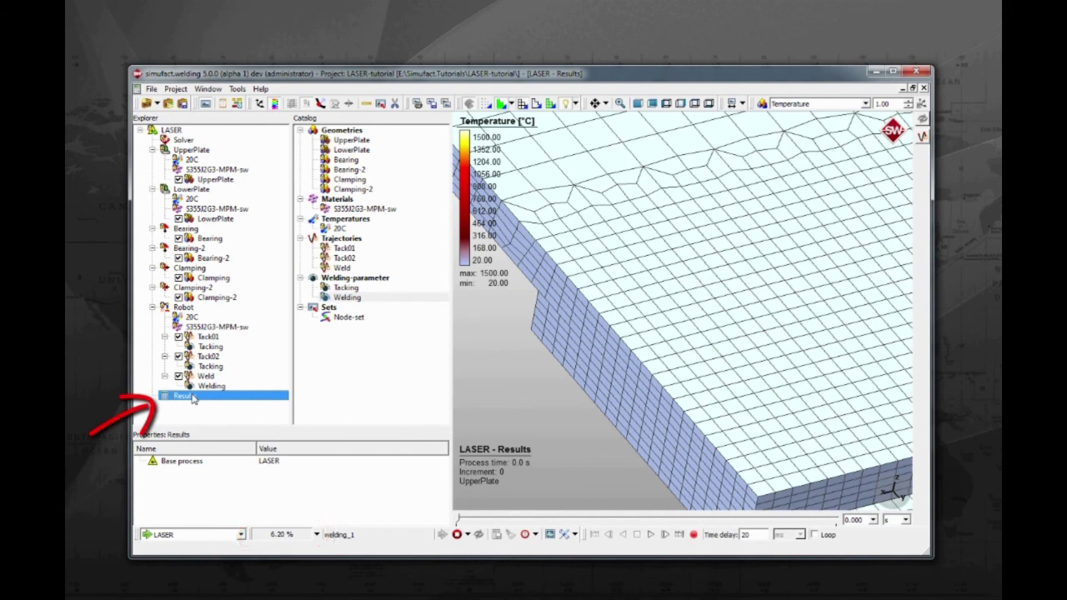
pyautogui.click(829, 104)
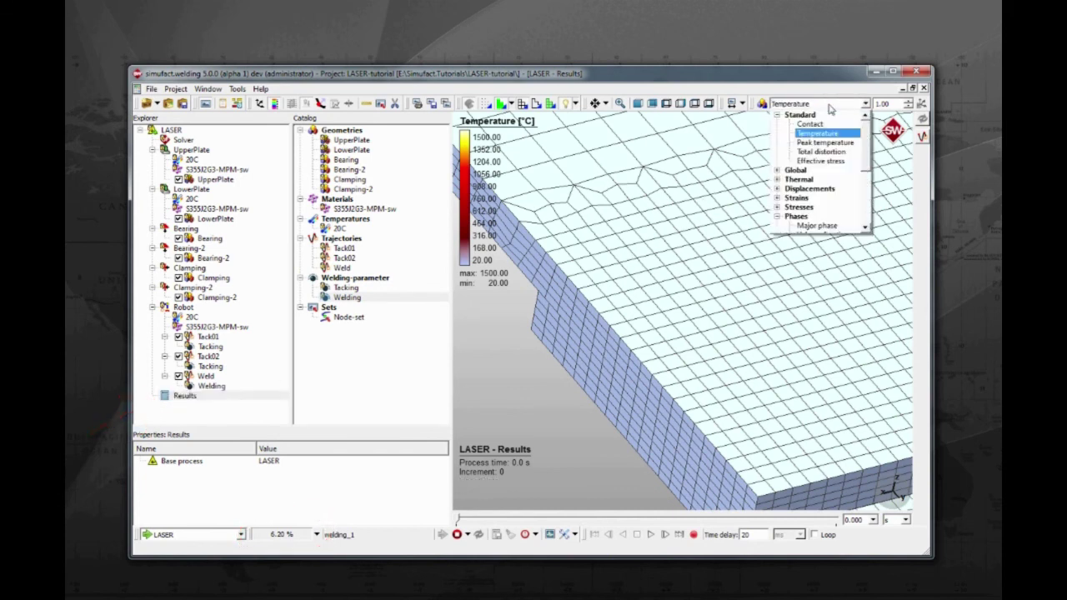
pyautogui.click(835, 153)
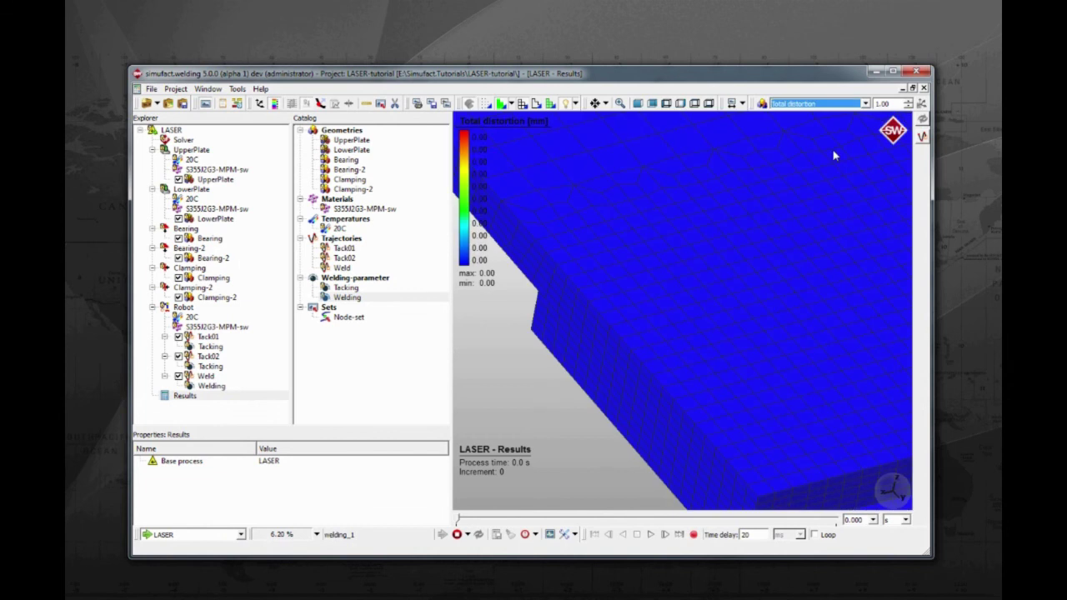
pyautogui.click(681, 535)
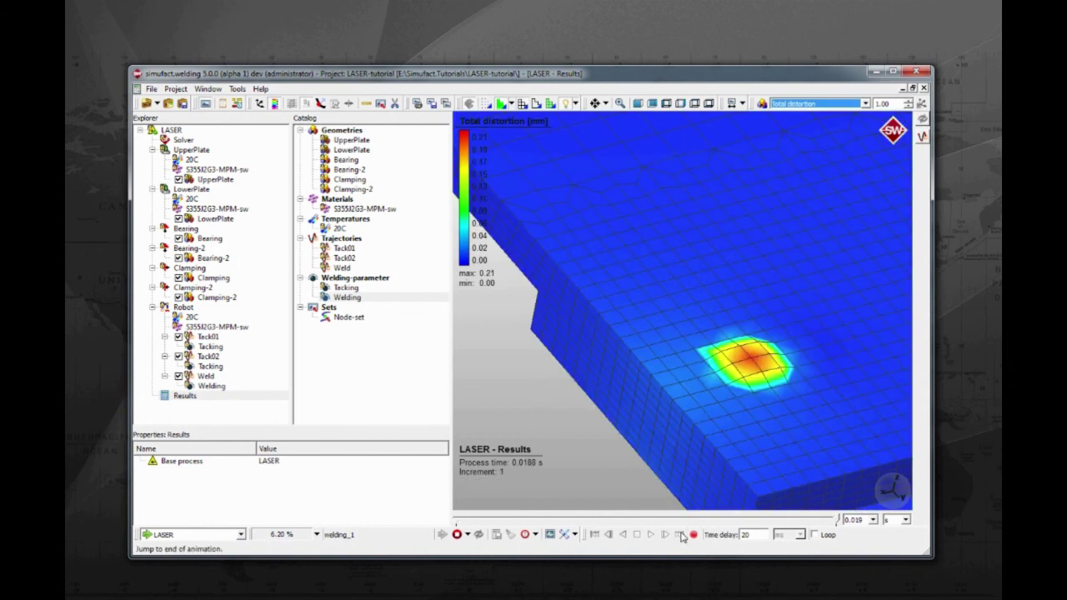
# Switch the displayed result to temperature, then to effective stress.
pyautogui.click(833, 105)
pyautogui.click(837, 133)
pyautogui.click(842, 105)
pyautogui.click(840, 161)
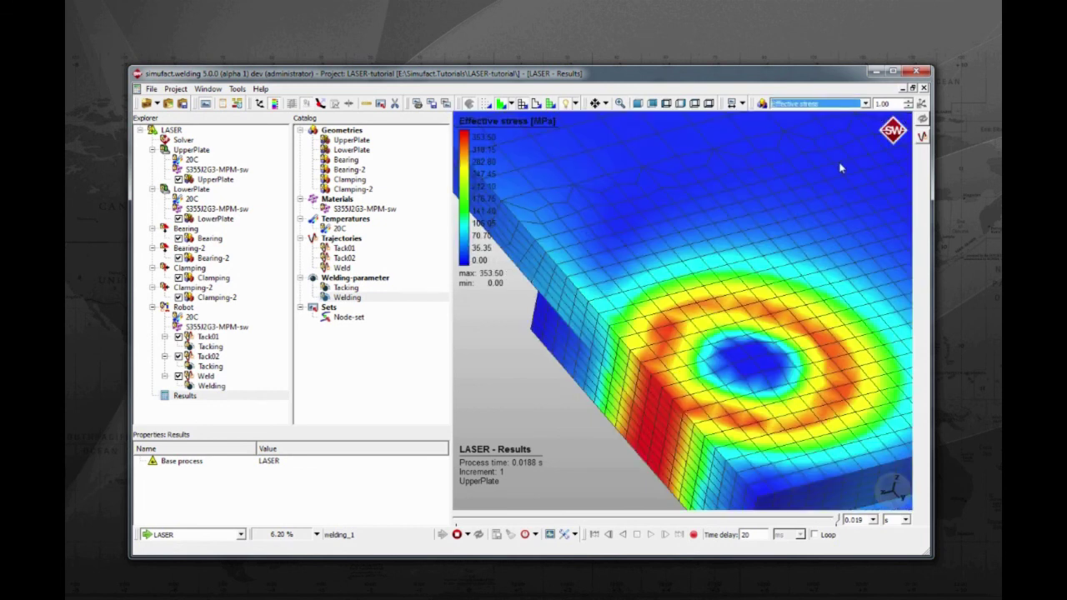
# Display the volume fraction of austenite from the Phases result group.
pyautogui.click(842, 104)
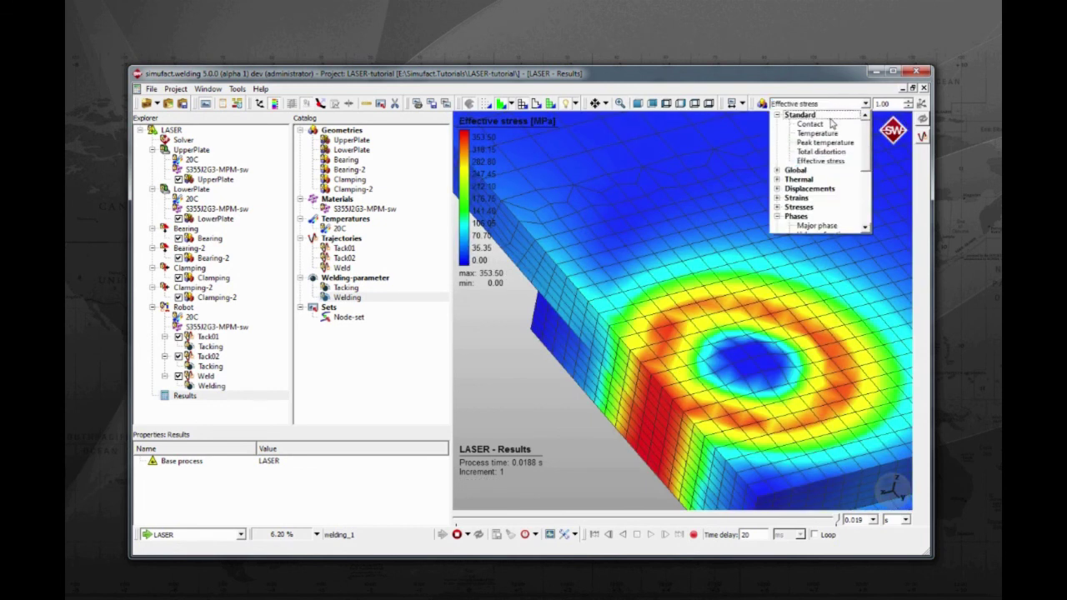
pyautogui.click(815, 160)
pyautogui.scroll(-1, 816, 161)
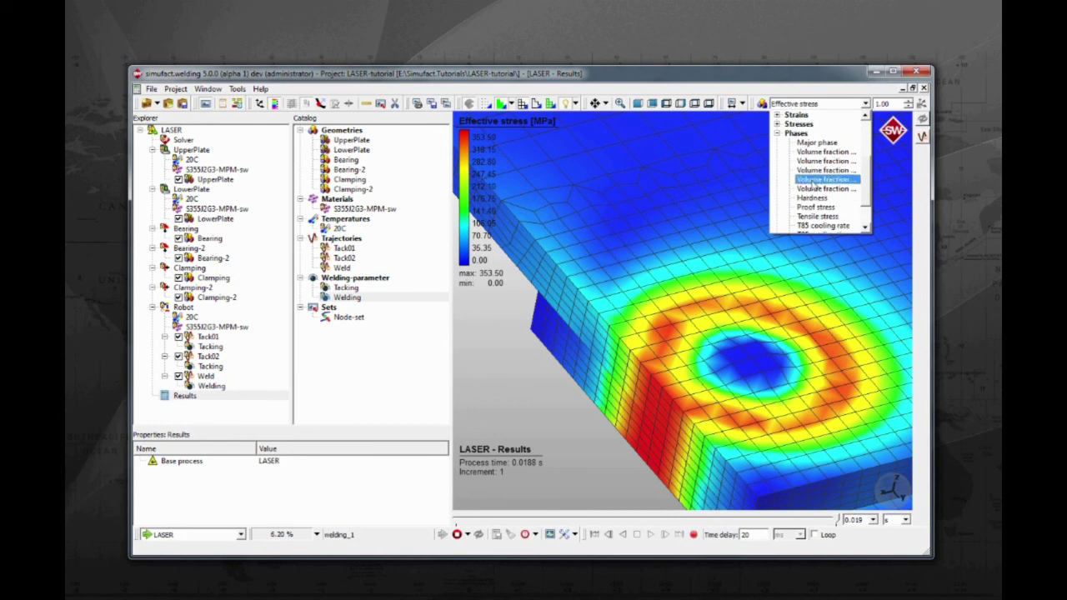
pyautogui.click(815, 189)
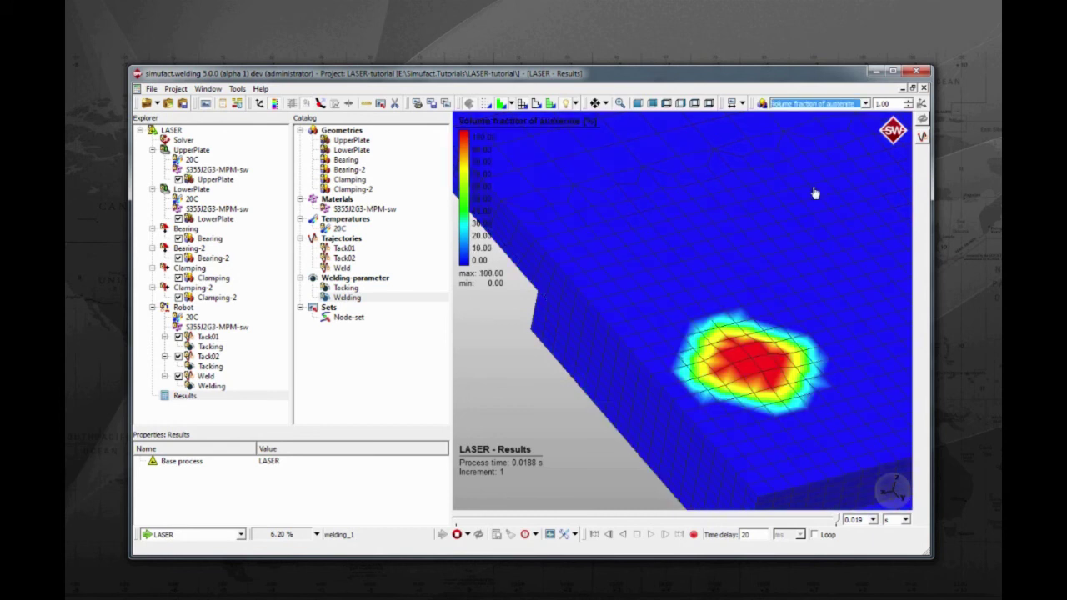